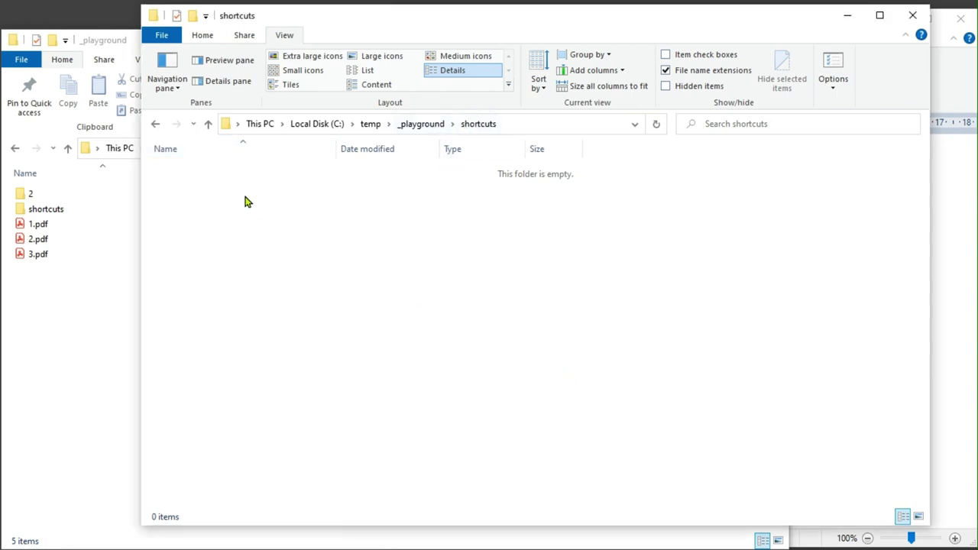
- Add a new empty text document named Play.txt to the shortcuts folder
right_click(209, 188)
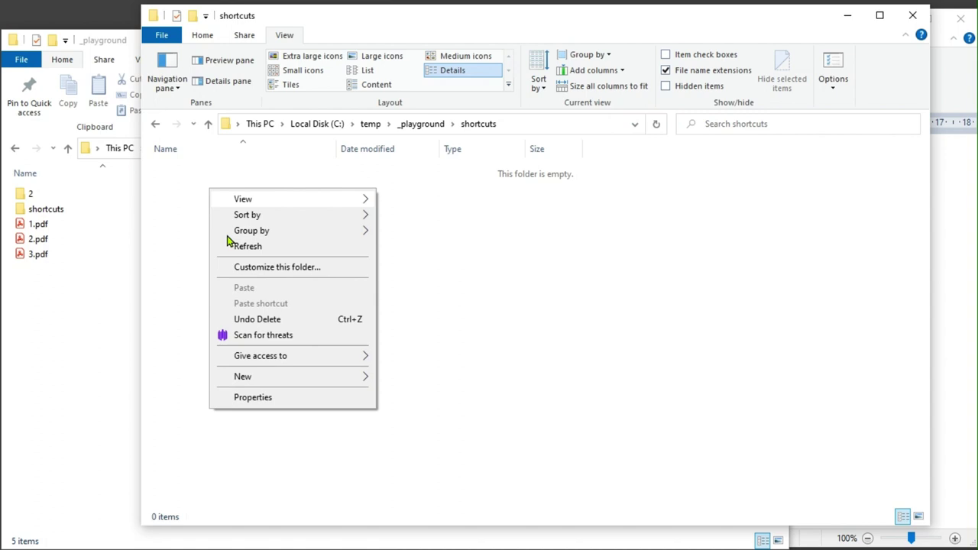
mouse_move(258, 380)
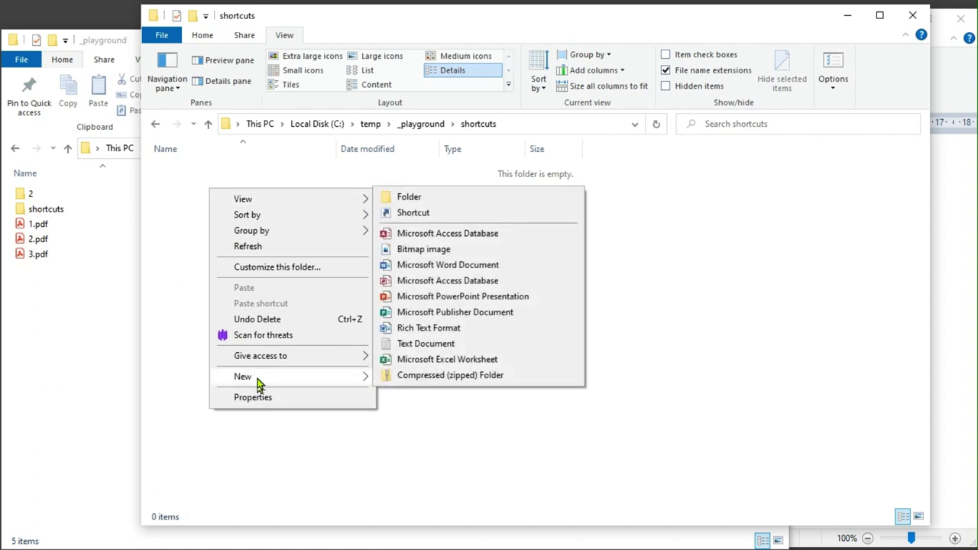
left_click(424, 344)
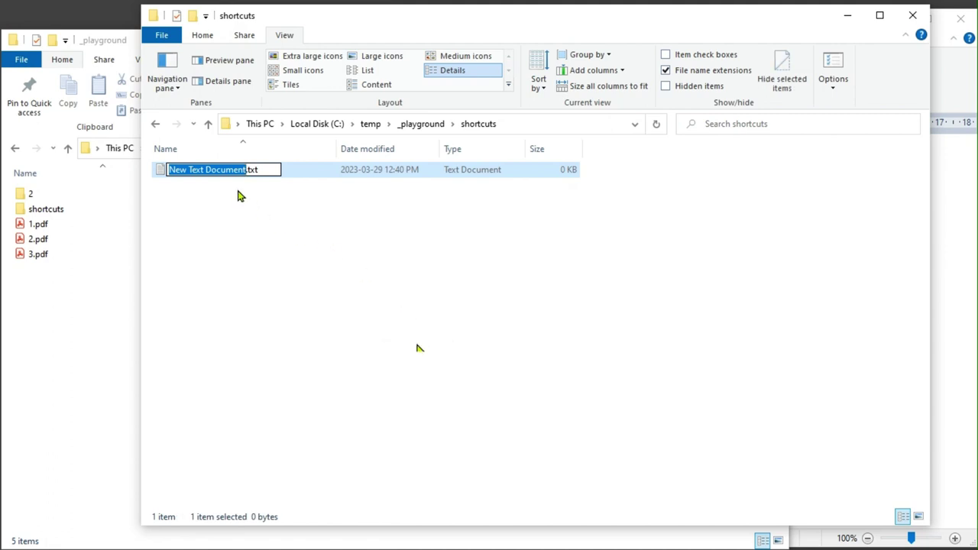
type("Play")
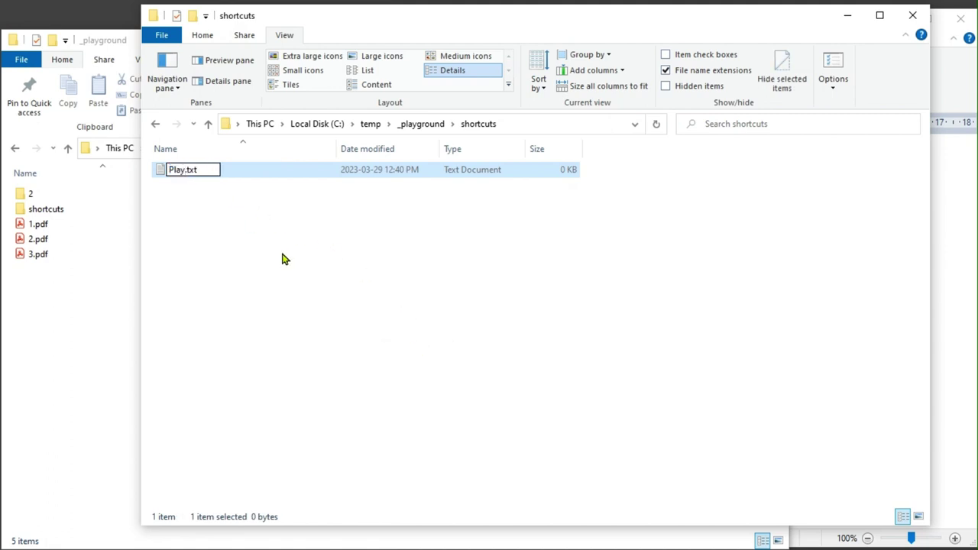
key("Return")
left_click(190, 200)
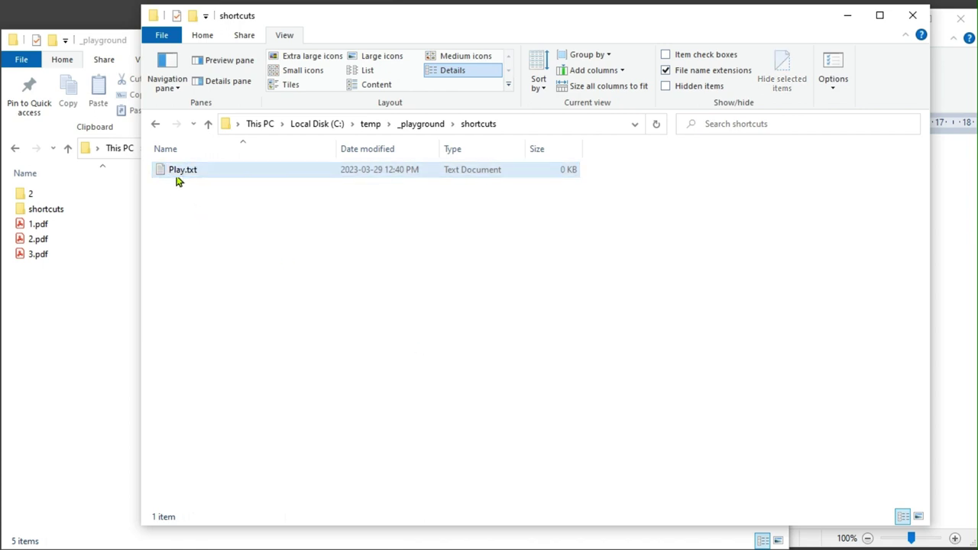
- Open Play.txt, paste in the shortcuts cheat-sheet and save it with File > Save
double_click(181, 177)
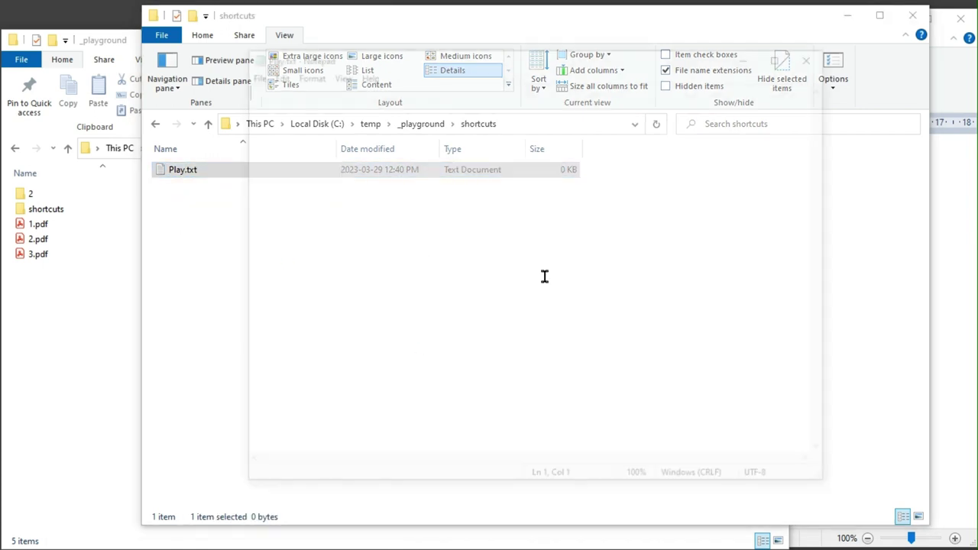
type("Control Key Shortcuts Give you quick \"Controling actions\"  CTRL + C  -  Copy CTRL + V  -  Past CTRL + X  -  Cut (Move, vs Copy) CTRL + V  -  Past CTRL + Z  -  Undo CTRL + Y  -  Redo  Selecting Actions  CTRL + A  -  Select All  CTRL + Mouse-Click  -  Select/De-select Individual SHIFT+ Mouse-Click  -  Select From-To  Windows Key Shortcuts Convinient Windows Actions  WIN + E = open Windows Explorer /aka File Explorer WIN + L = Lock computer")
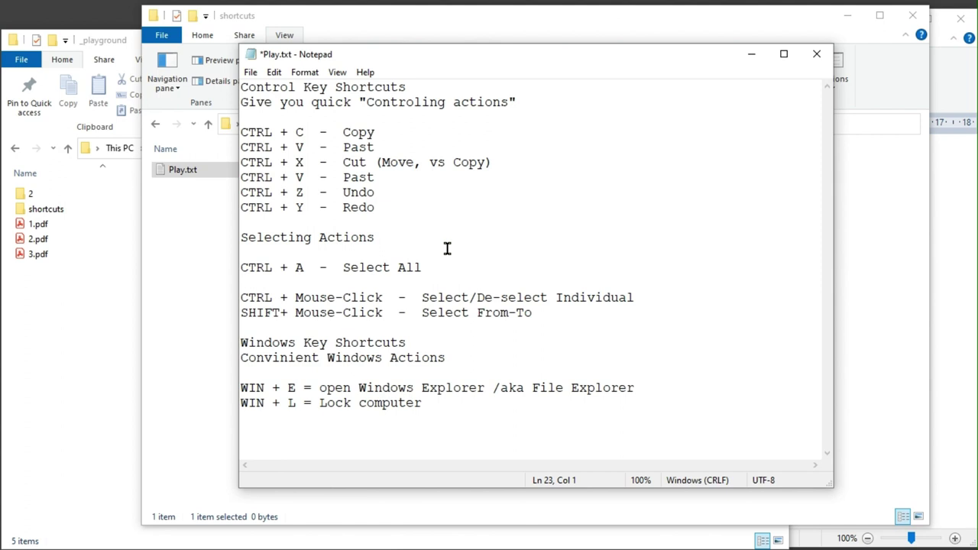
left_click(405, 133)
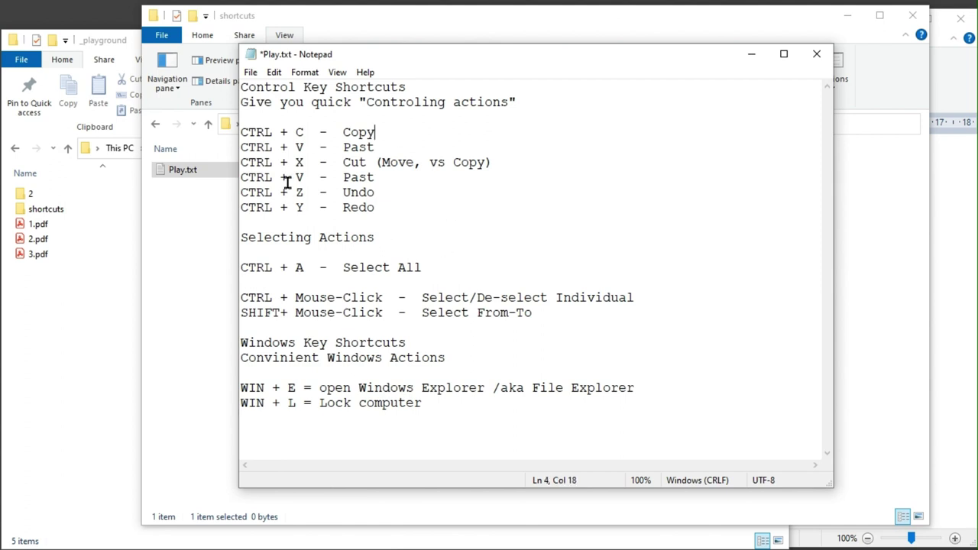
left_click(251, 73)
left_click(277, 136)
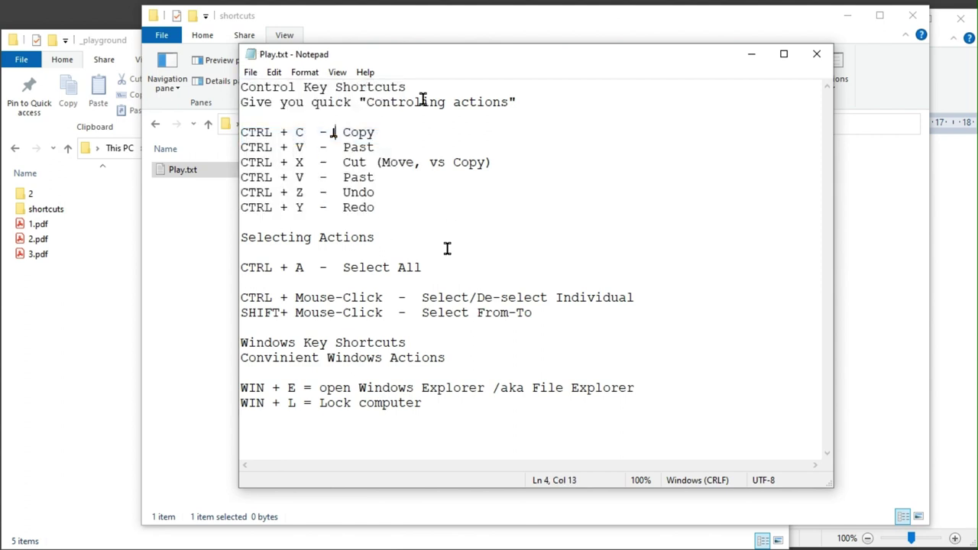
- Select the 'CTRL + C - Copy' line and insert an extra blank line above the list
left_click(339, 113)
left_click(249, 86)
left_click(386, 133)
key("shift+Home")
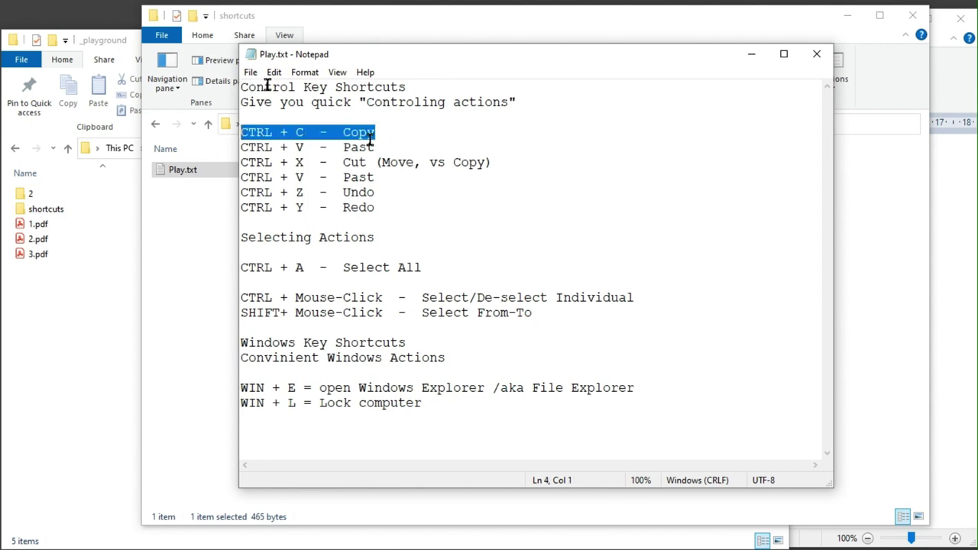
left_click(449, 136)
left_click(402, 116)
key("Return")
key("Down")
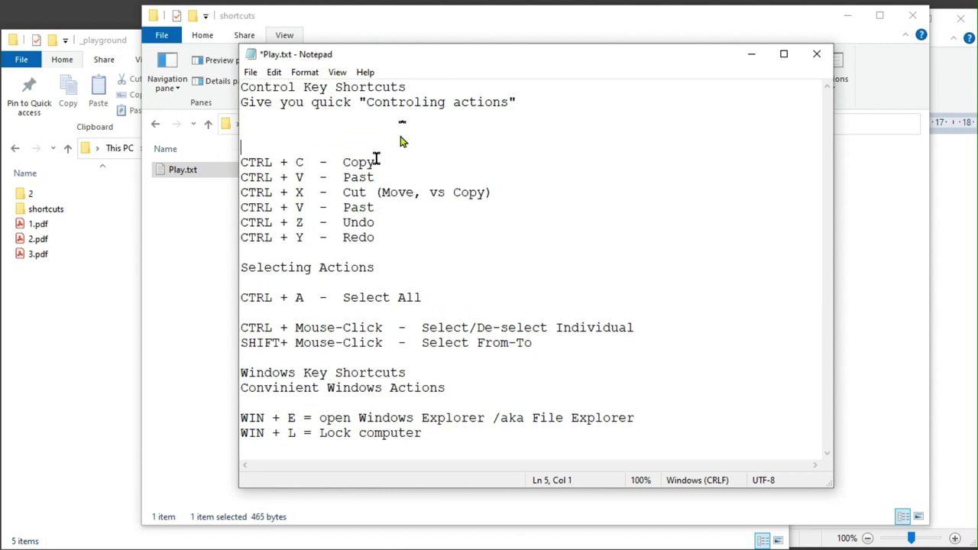
left_click(387, 163)
key("shift+Home")
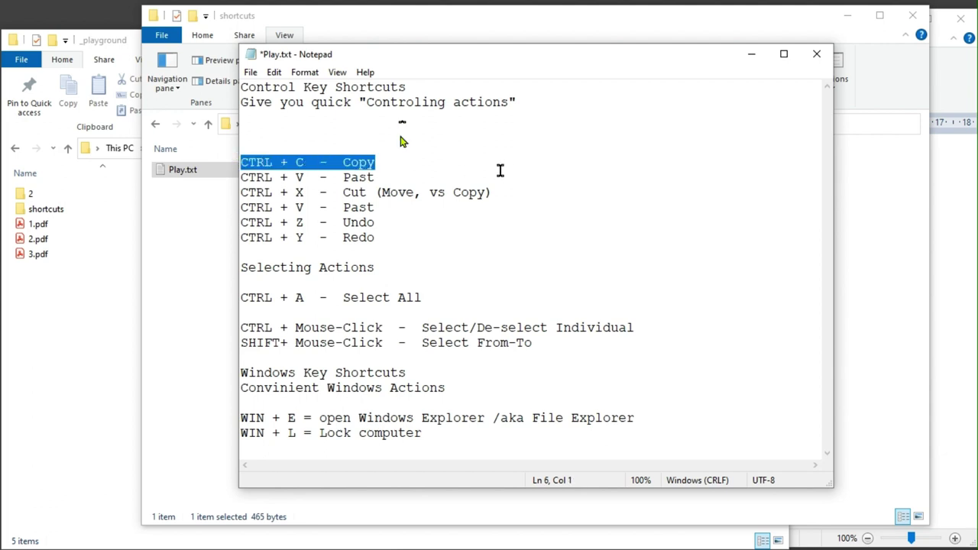
left_click(246, 135)
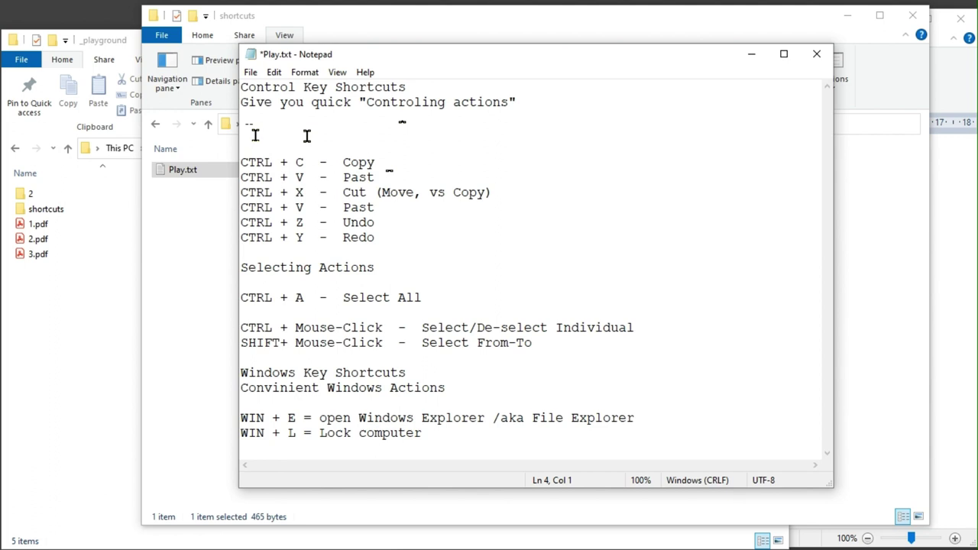
- Paste the Copy line onto the blank line, then paste it repeatedly on a new line
left_click_drag(404, 180, 214, 180)
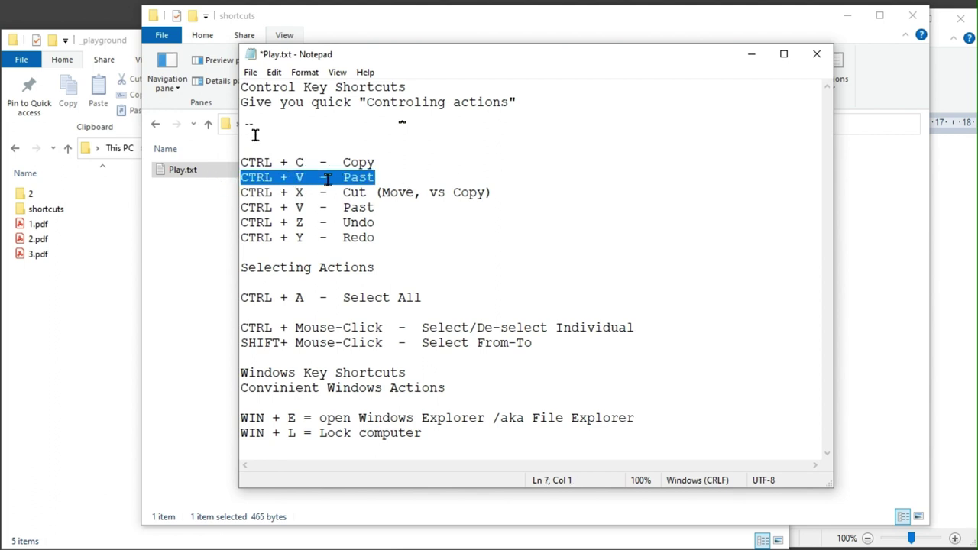
left_click(297, 132)
key("ctrl+v")
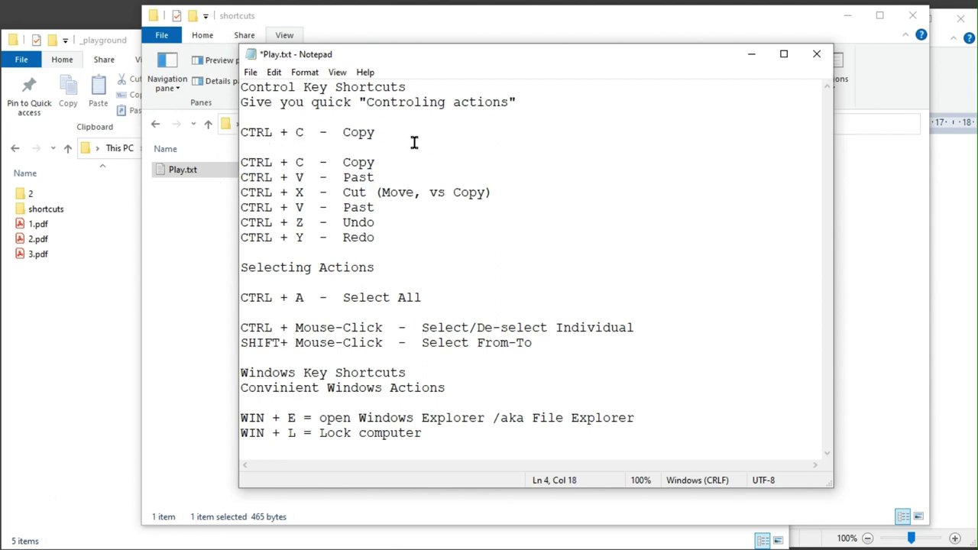
key("Return")
key("ctrl+v")
key("ctrl+v")
key("ctrl+v")
key("ctrl+v")
key("ctrl+v")
key("ctrl+v")
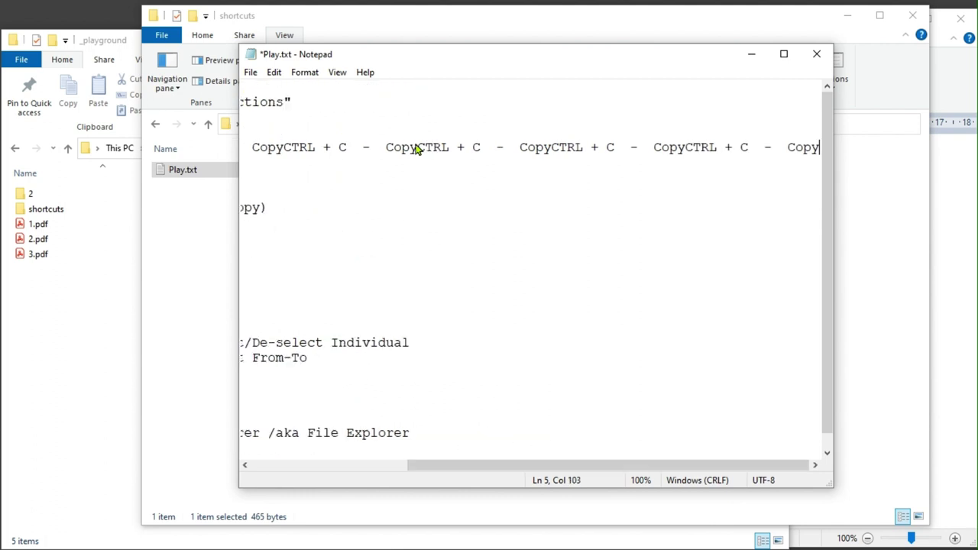
left_click(384, 466)
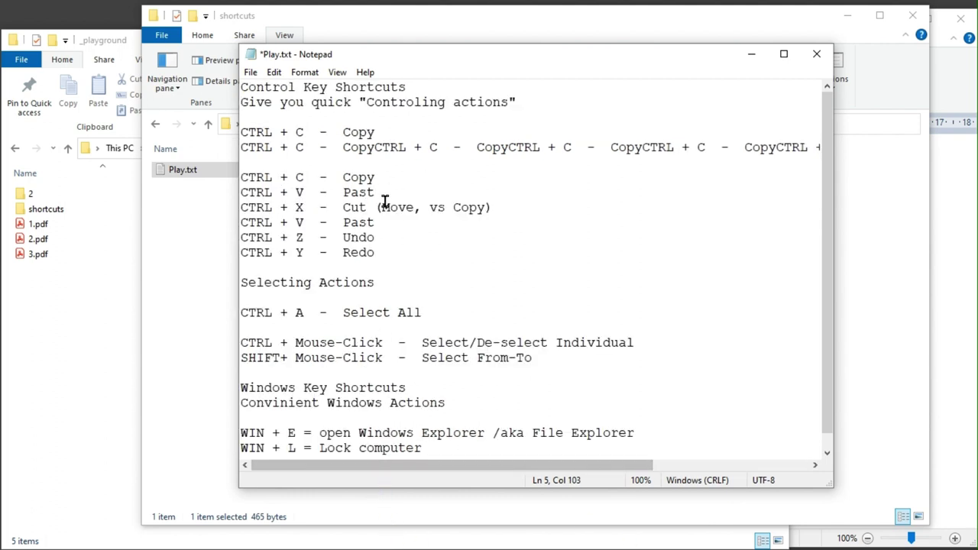
left_click_drag(500, 207, 199, 204)
left_click(403, 178)
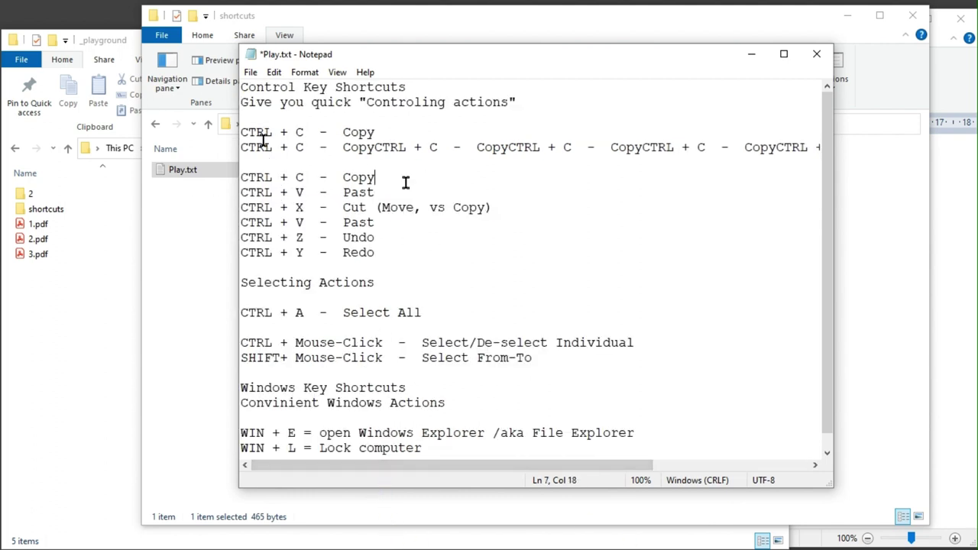
- Cut the two added Copy lines from the top and paste them below Redo
left_click_drag(241, 132, 266, 159)
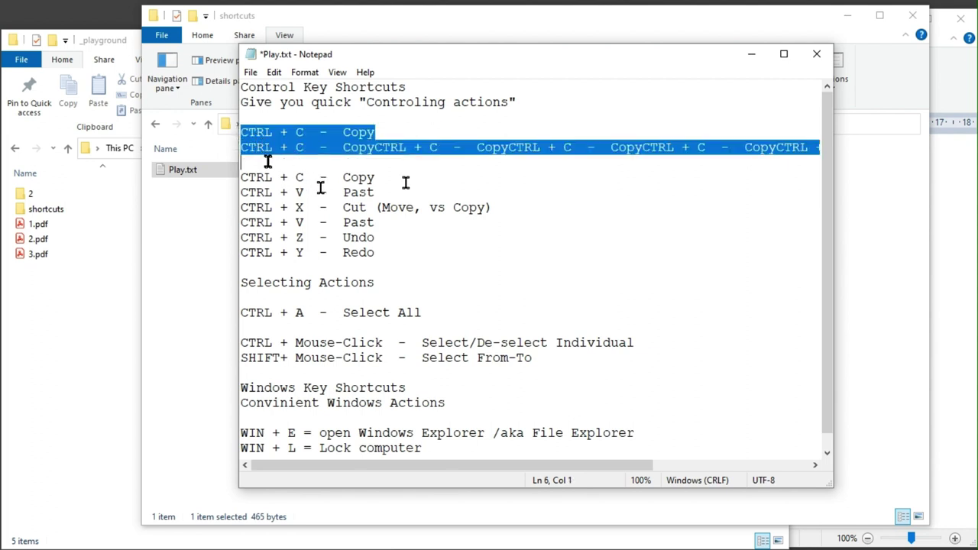
key("Delete")
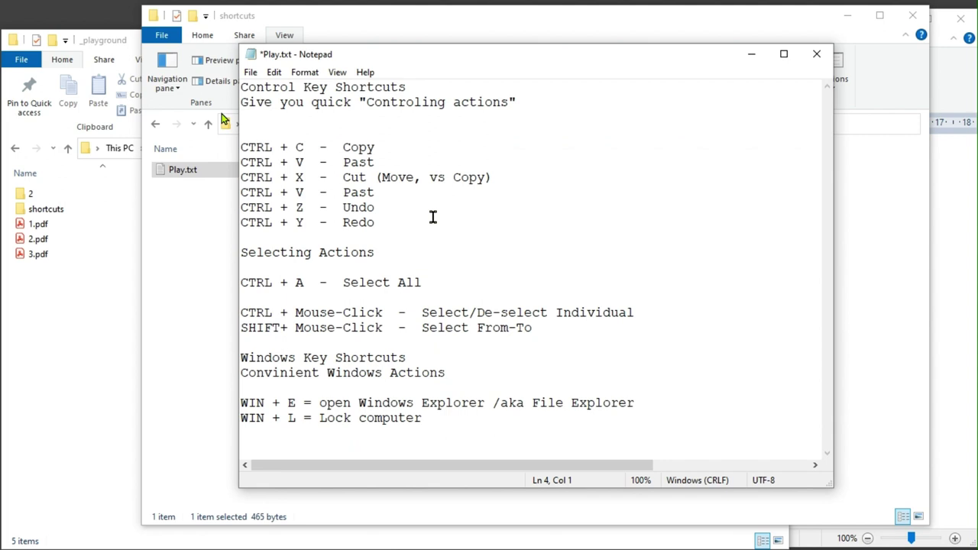
left_click(333, 237)
key("Return")
key("Return")
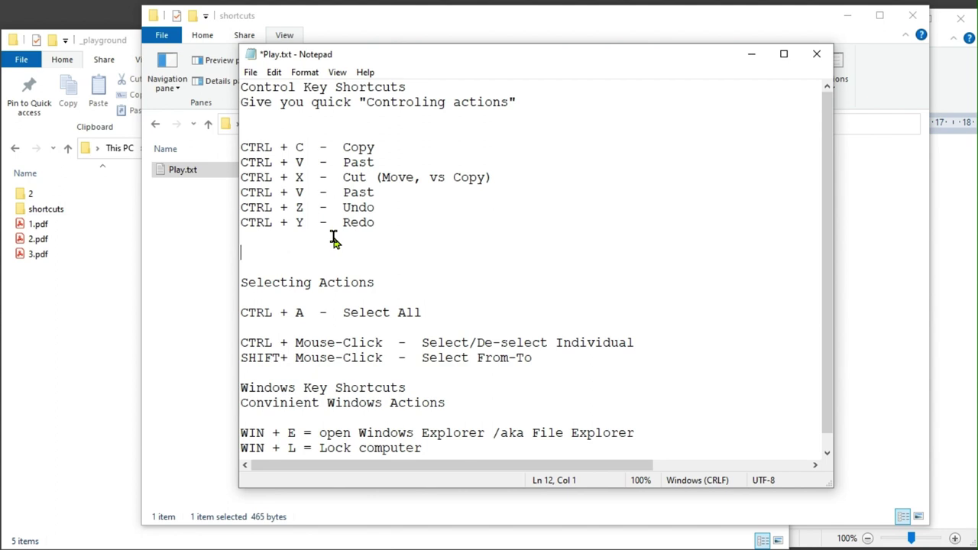
key("ctrl+v")
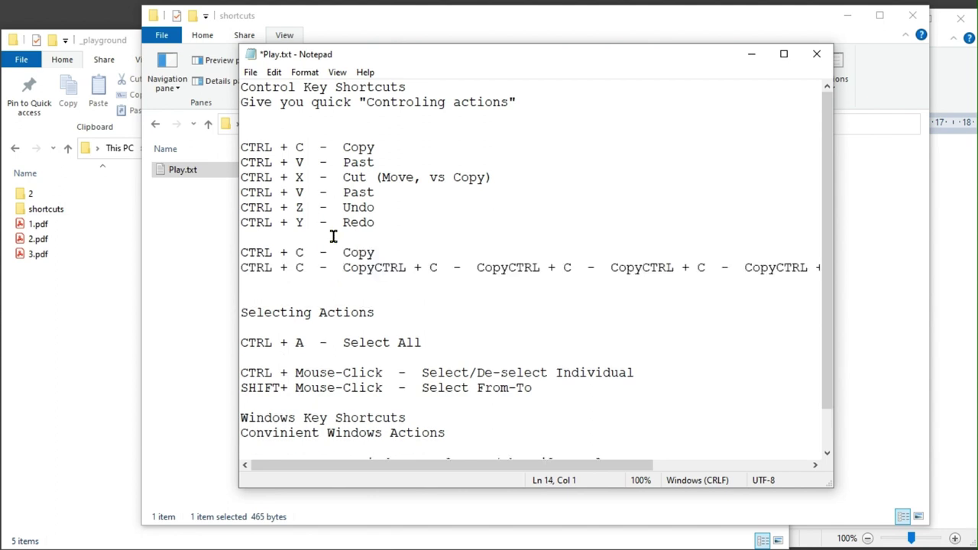
- Select the text of the duplicate 'CTRL + V - Past' line
left_click(408, 176)
double_click(408, 176)
left_click(456, 177)
left_click_drag(389, 223, 195, 186)
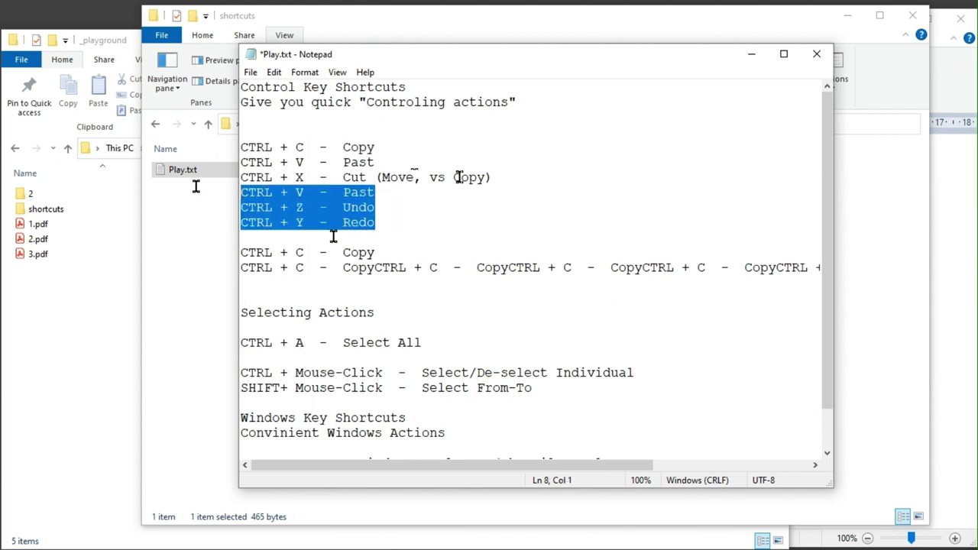
left_click_drag(395, 196, 231, 193)
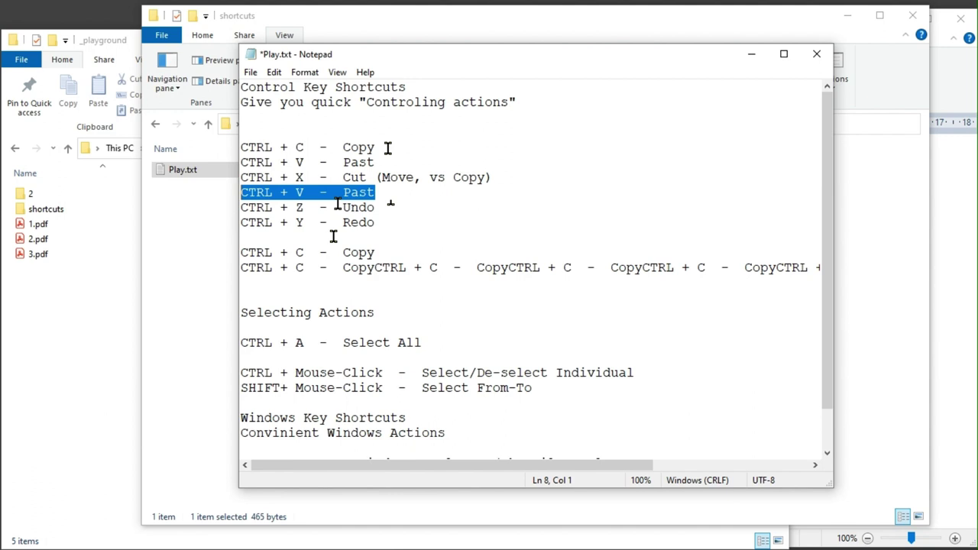
- Delete the duplicate Past line text and its leftover empty line
key("Delete")
key("BackSpace")
key("Down")
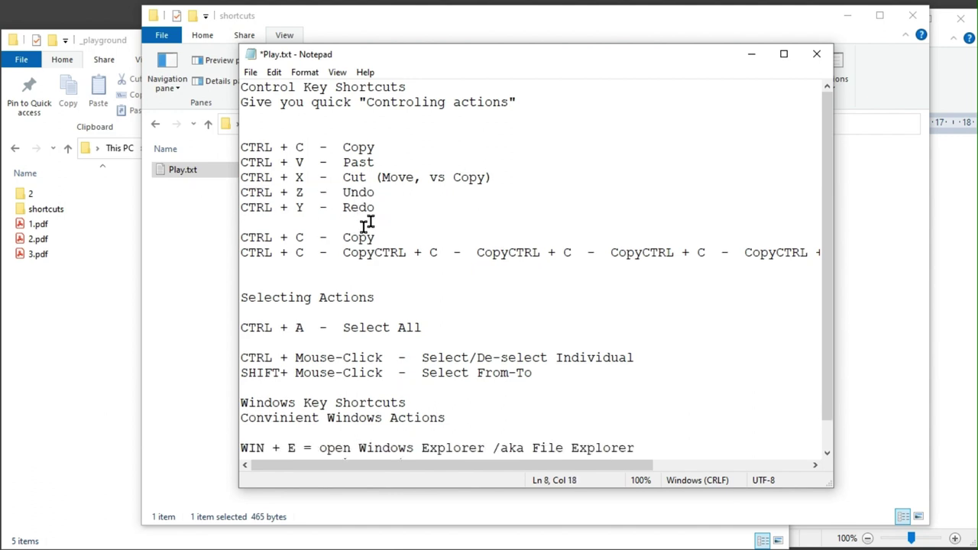
left_click(437, 221)
- Undo and redo the deletion a few times, leaving the Past line removed
key("ctrl+z")
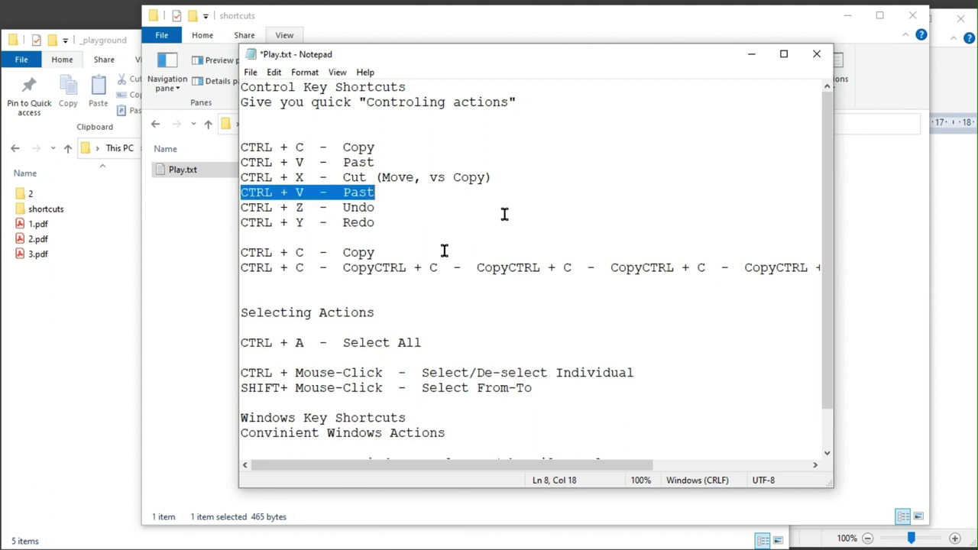
key("ctrl+x")
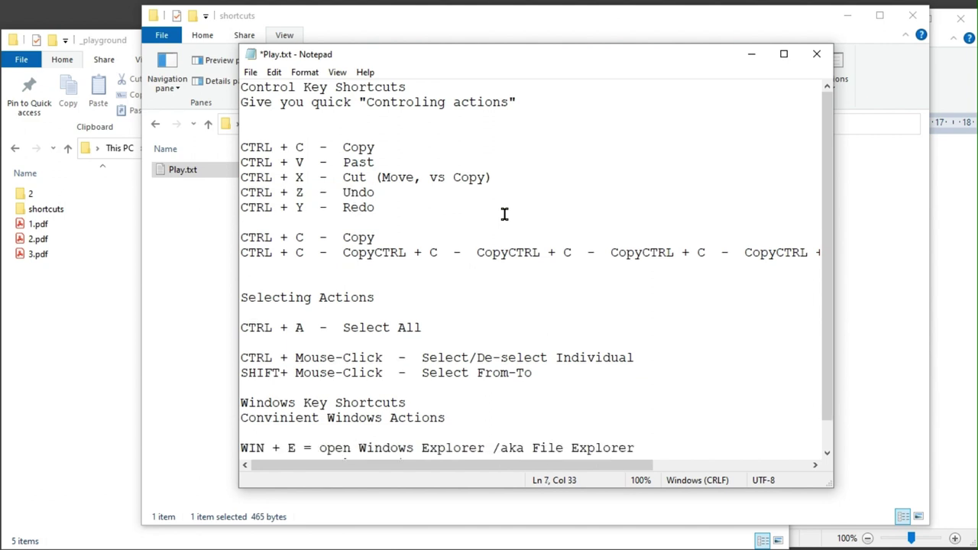
key("ctrl+z")
key("ctrl+z")
key("ctrl+z")
key("ctrl+z")
key("ctrl+z")
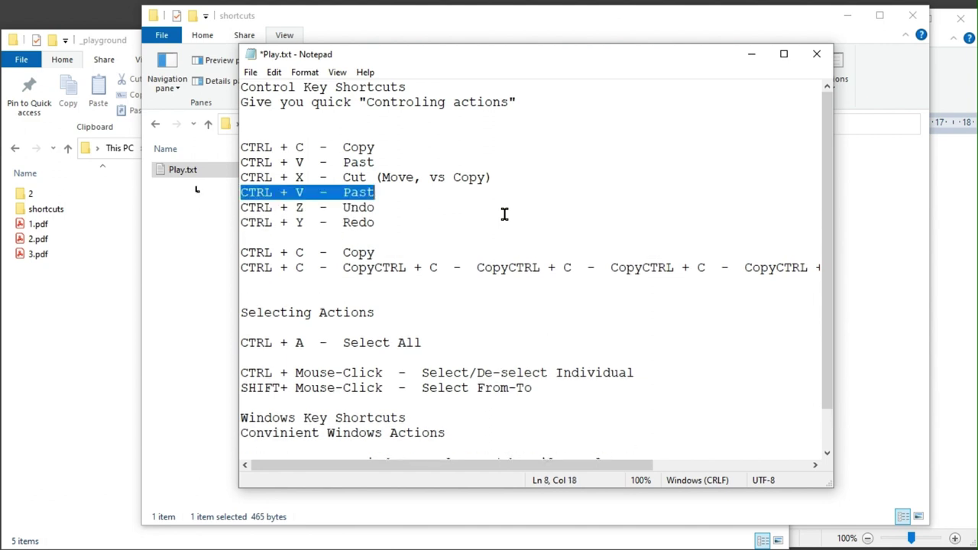
key("ctrl+z")
key("ctrl+z")
key("ctrl+z")
key("ctrl+z")
key("ctrl+z")
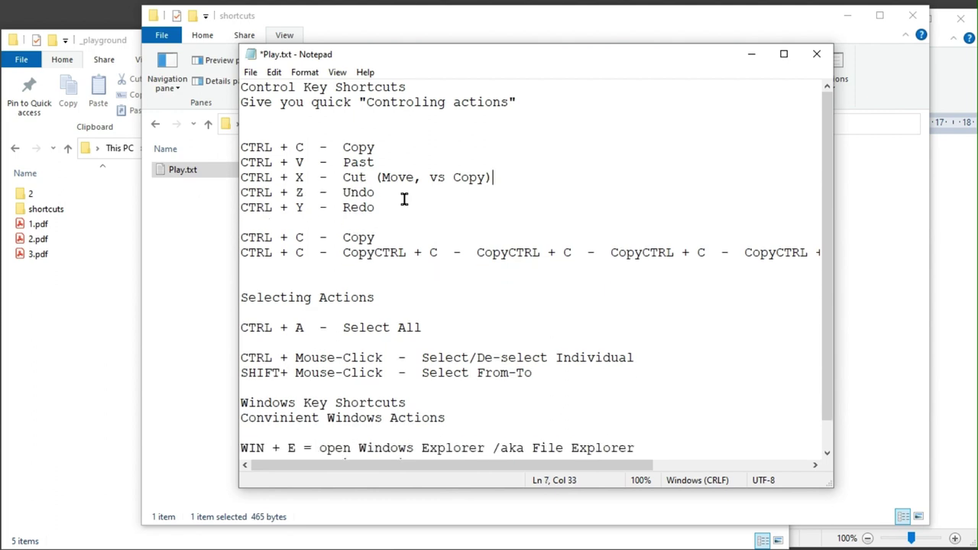
left_click(404, 200)
left_click(400, 208)
left_click(280, 297)
scroll(403, 330, "down", 1)
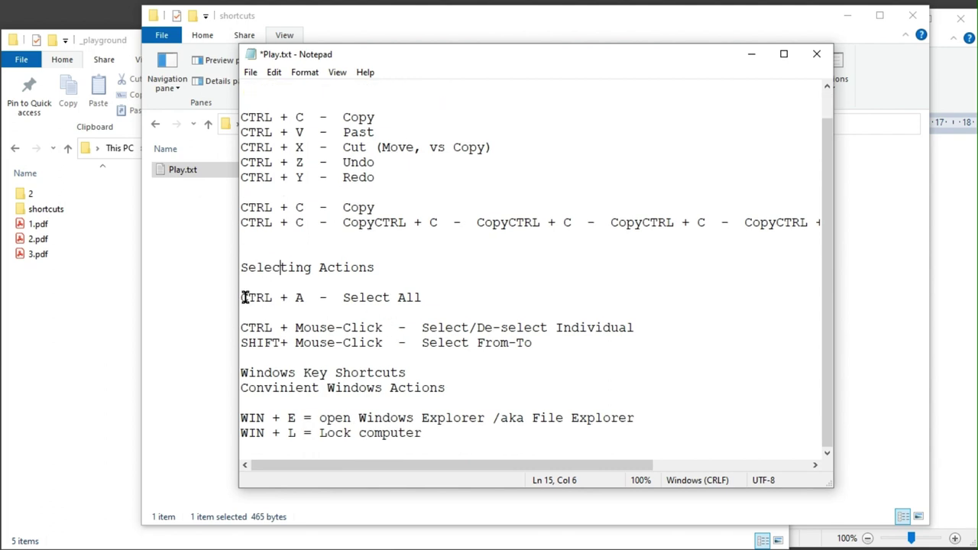
left_click_drag(244, 298, 430, 299)
left_click(430, 299)
scroll(313, 165, "up", 1)
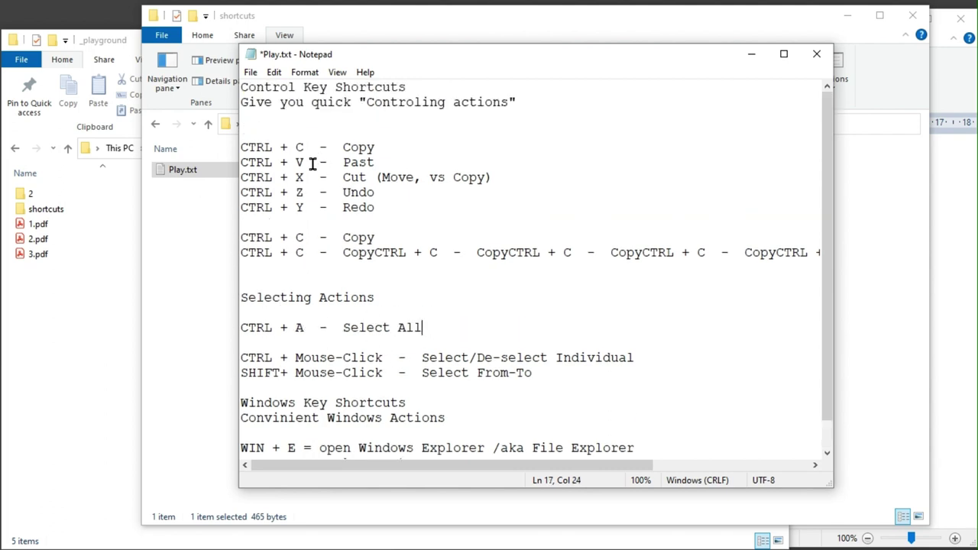
left_click_drag(241, 148, 403, 199)
left_click(402, 199)
left_click_drag(242, 163, 305, 179)
left_click(382, 193)
left_click_drag(241, 86, 323, 458)
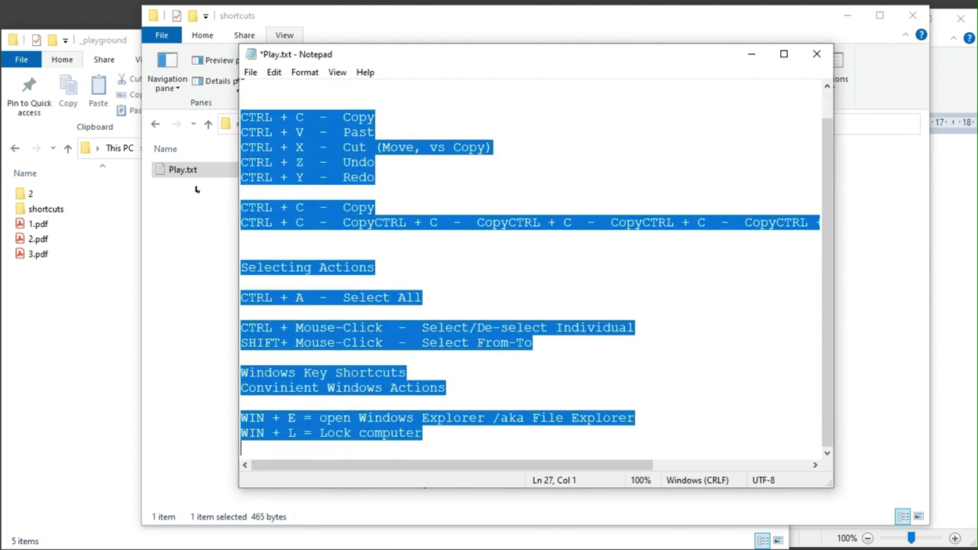
scroll(369, 290, "up", 1)
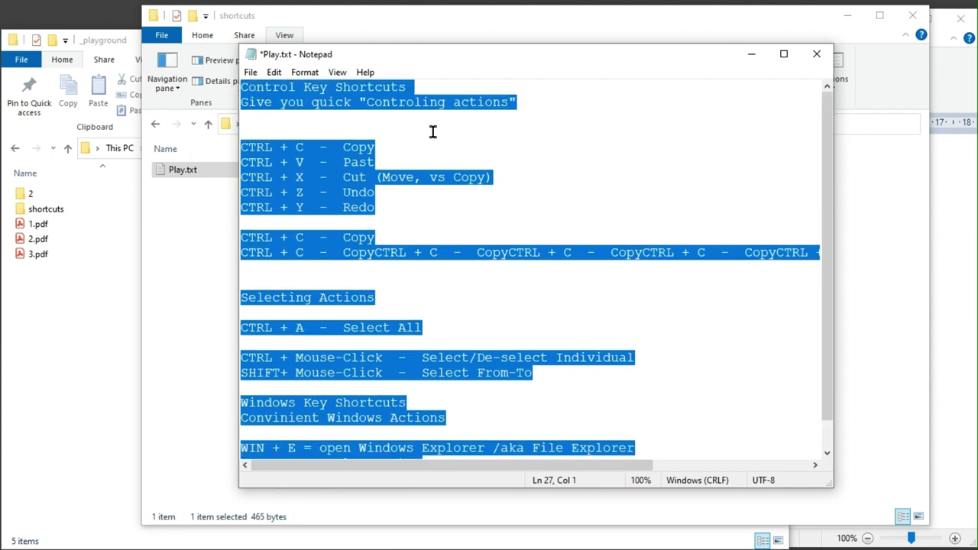
left_click(368, 135)
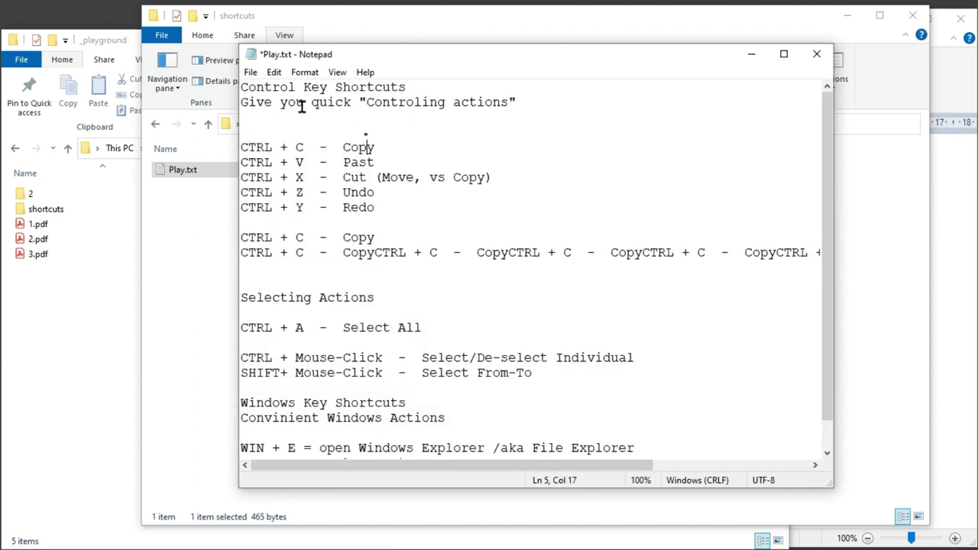
left_click(469, 263)
left_click(430, 391)
left_click(462, 365)
left_click(582, 191)
key("ctrl+shift+End")
scroll(459, 262, "up", 1)
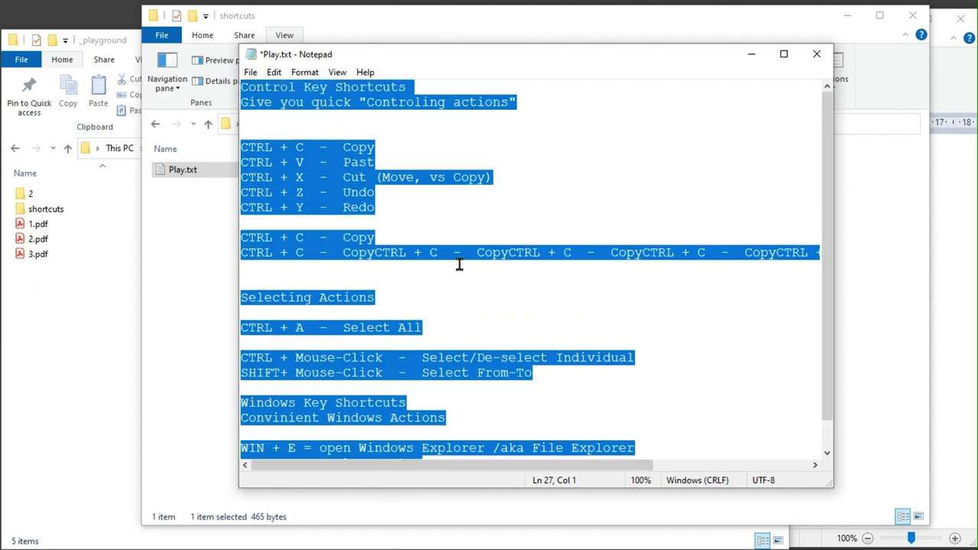
scroll(448, 257, "down", 1)
scroll(414, 361, "up", 1)
scroll(414, 360, "down", 1)
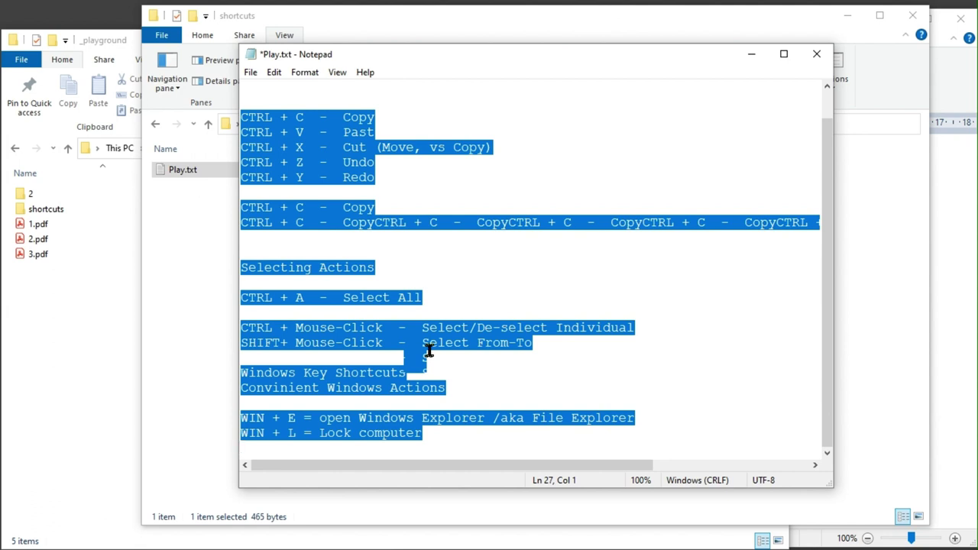
key("Delete")
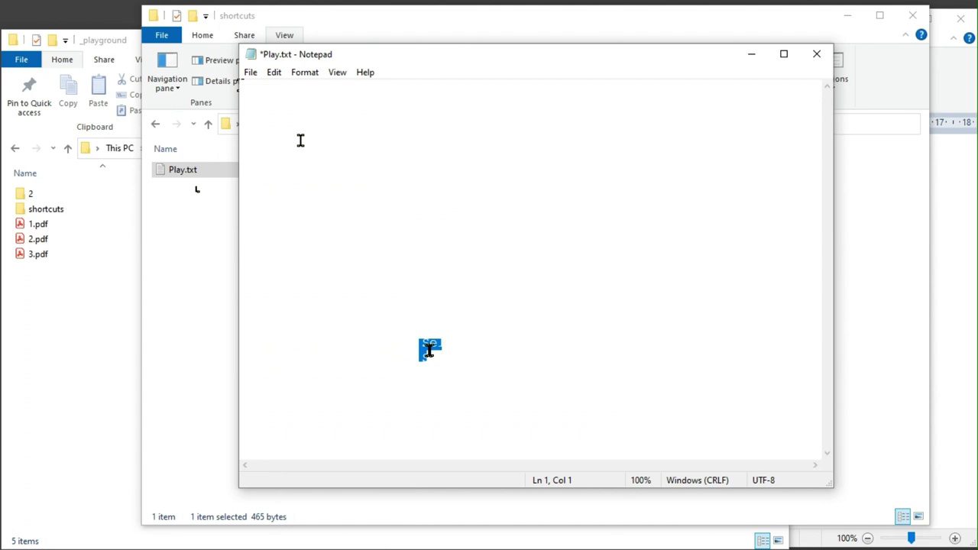
key("ctrl+z")
scroll(302, 141, "up", 1)
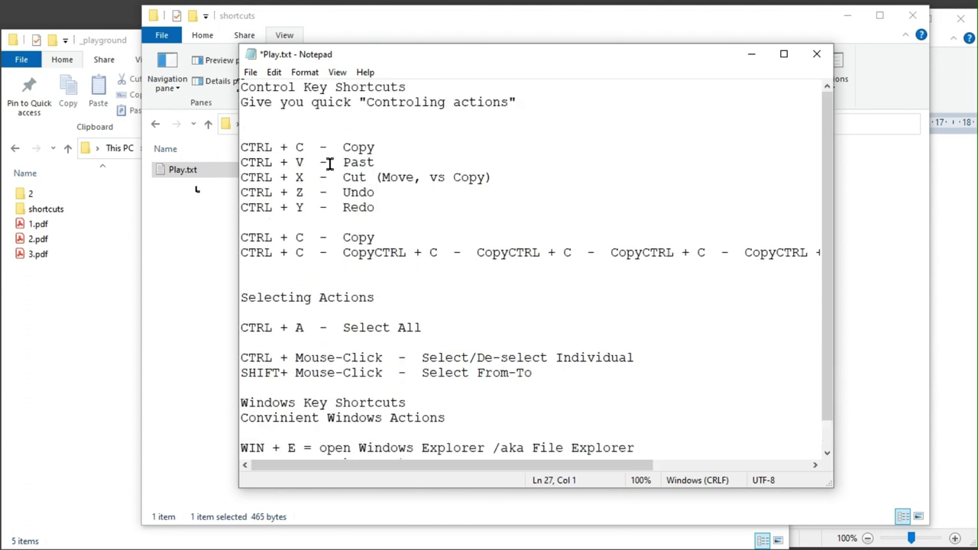
key("ctrl+a")
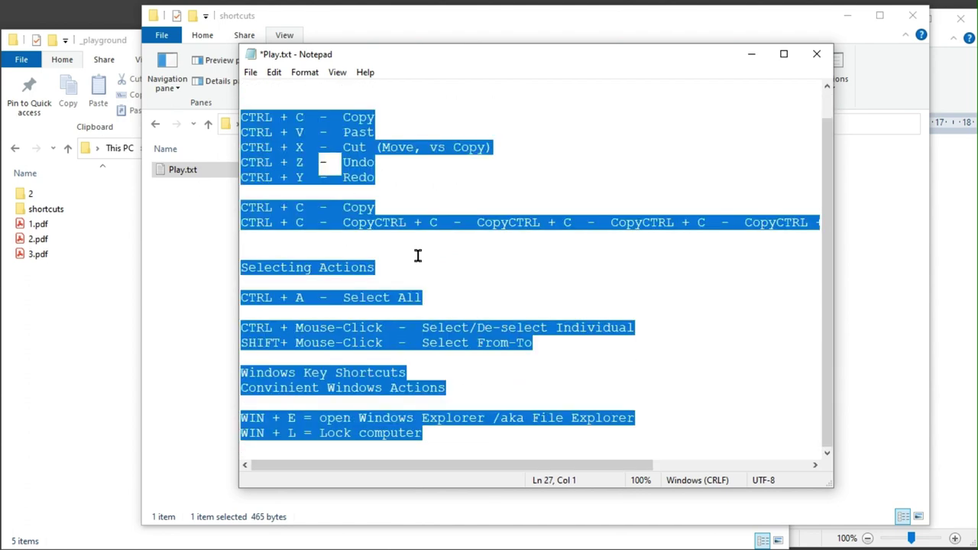
left_click(319, 150)
key("ctrl+a")
left_click(335, 186)
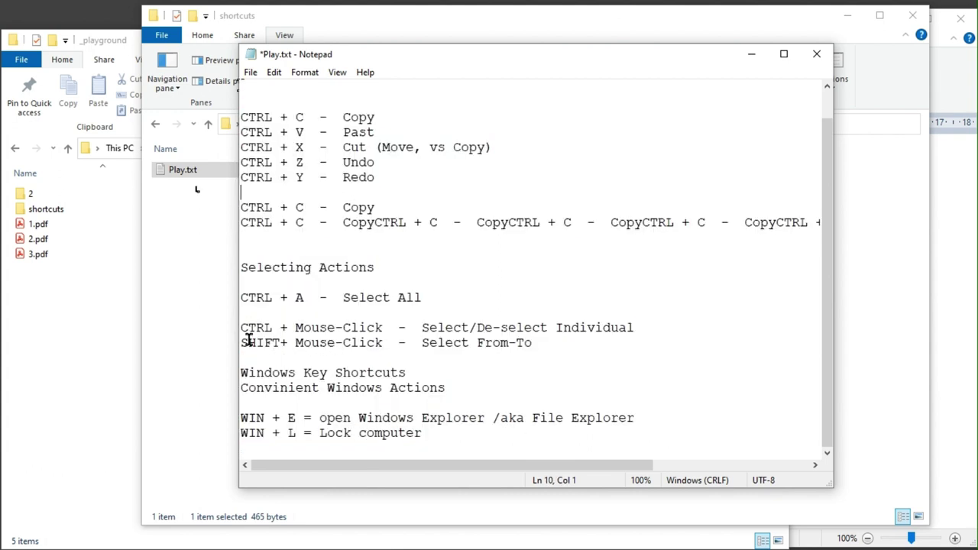
- Practise click, drag and Shift+click selections on the Cut, Mouse-Click and Windows Key lines
left_click_drag(241, 327, 652, 343)
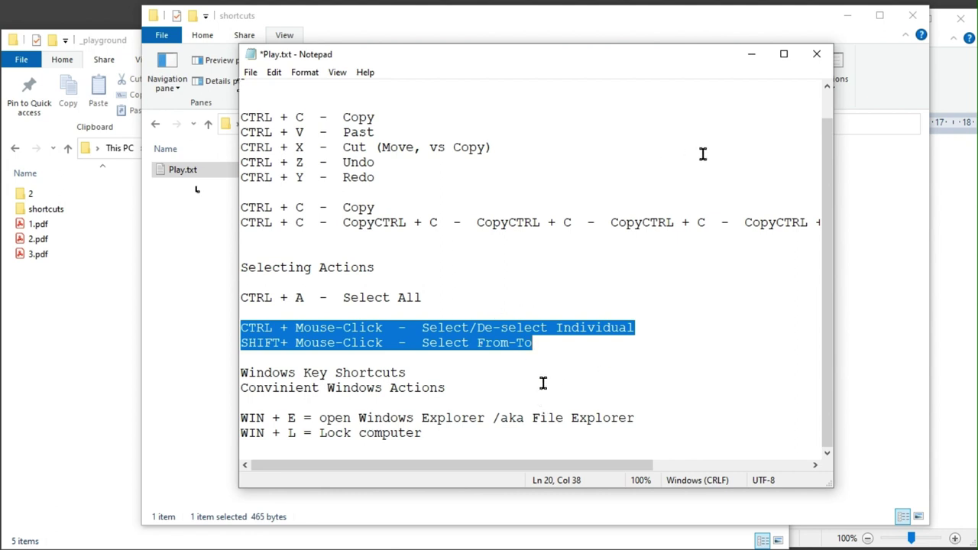
left_click(409, 281)
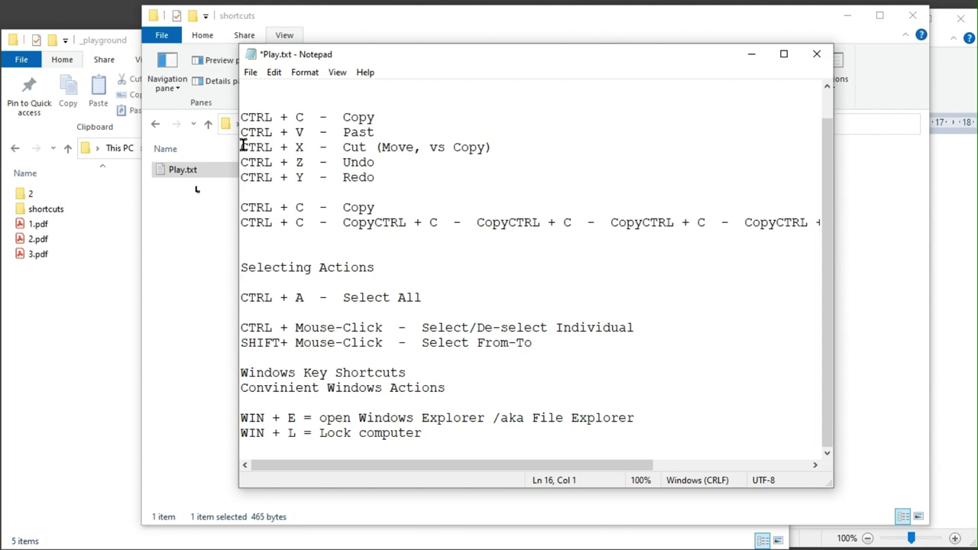
left_click_drag(241, 146, 252, 145)
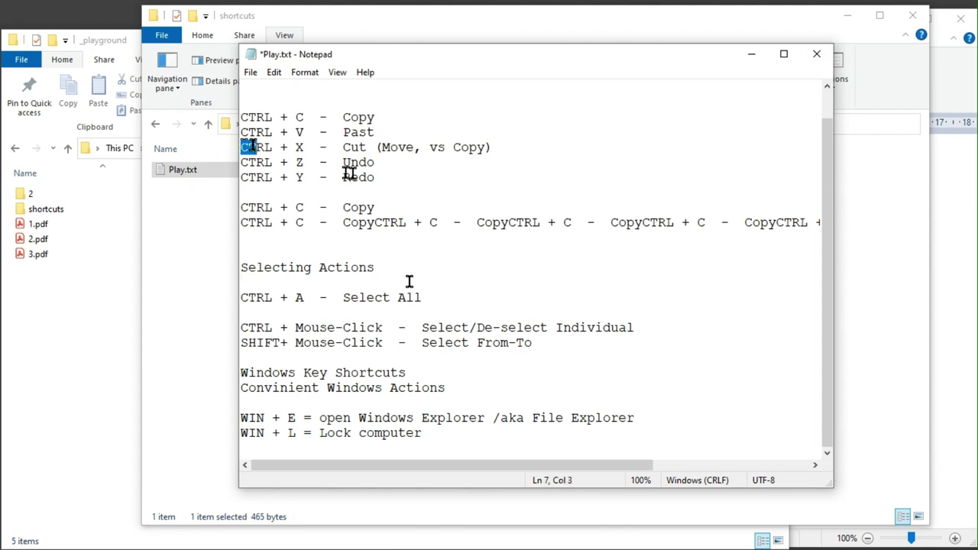
left_click_drag(343, 148, 351, 149)
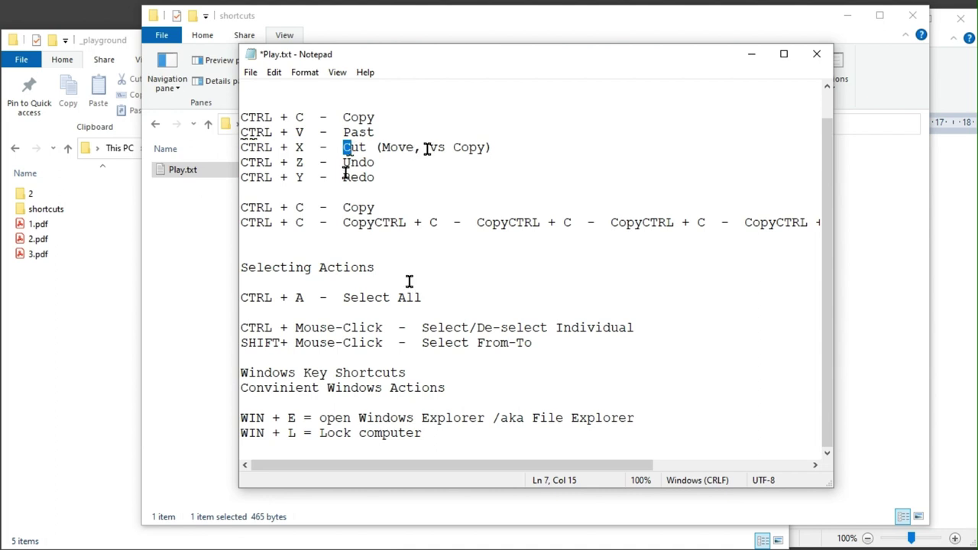
left_click_drag(437, 147, 413, 147)
left_click(241, 147)
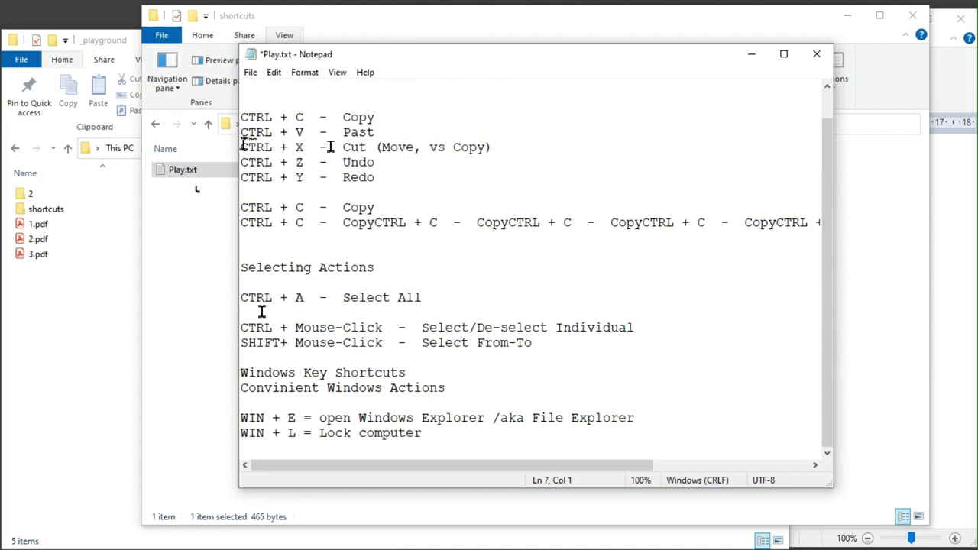
left_click_drag(407, 327, 241, 327)
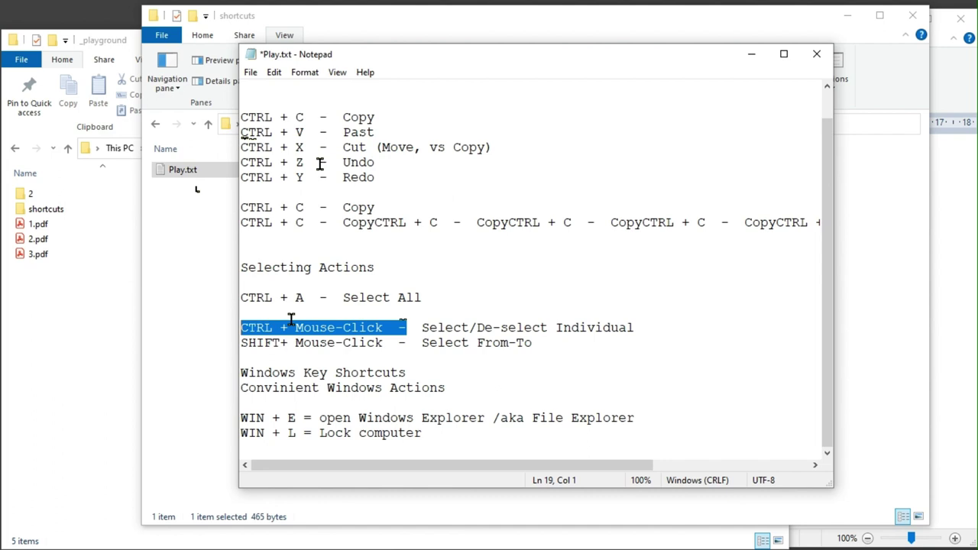
left_click(253, 148)
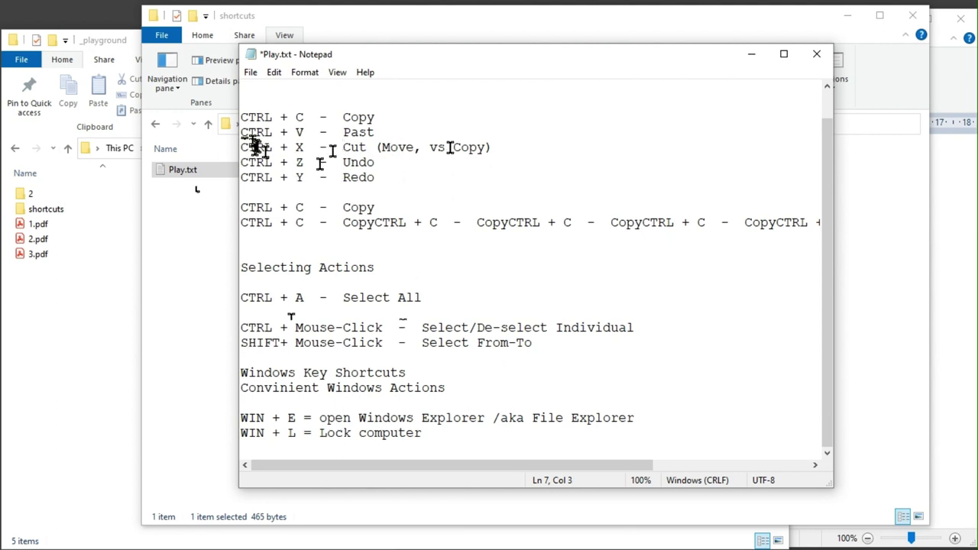
left_click(492, 147, "shift")
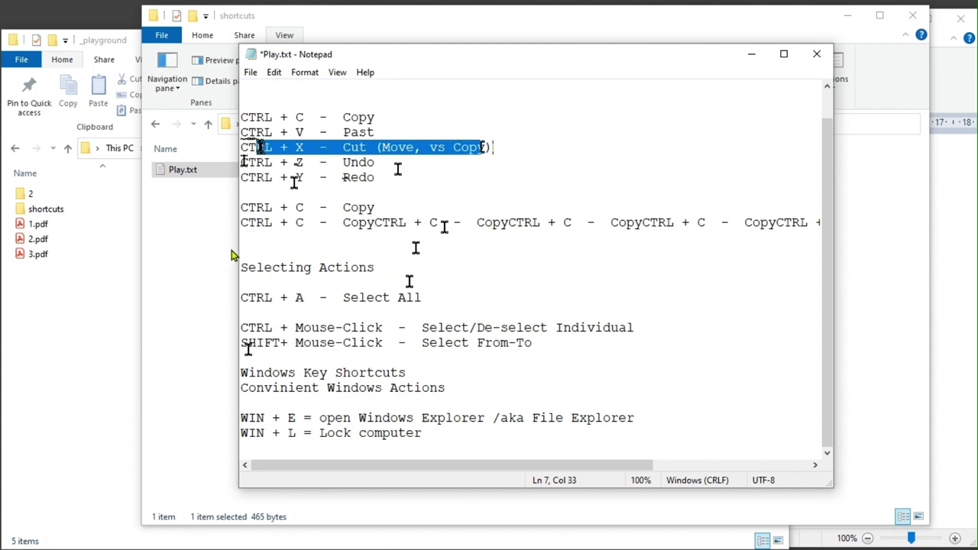
left_click(321, 342)
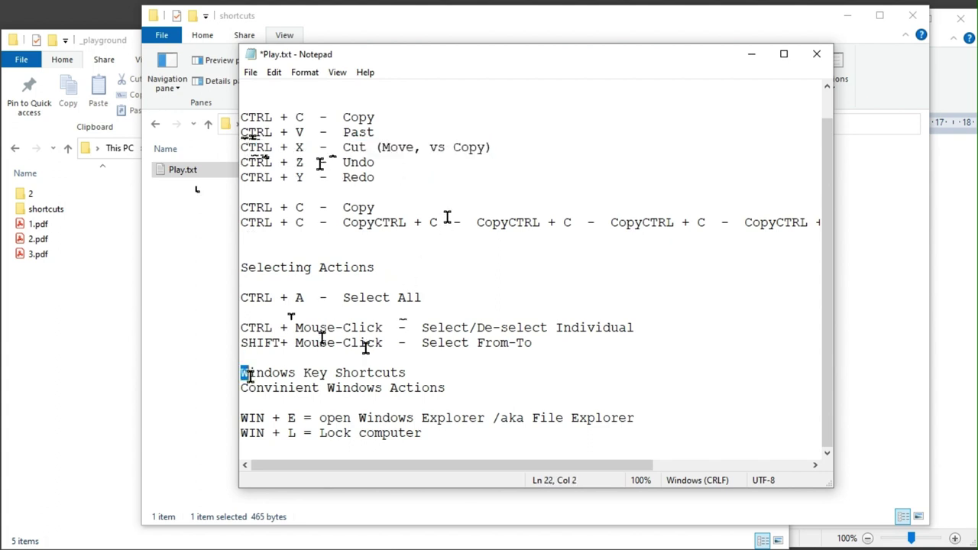
left_click_drag(250, 376, 528, 446)
left_click(469, 435)
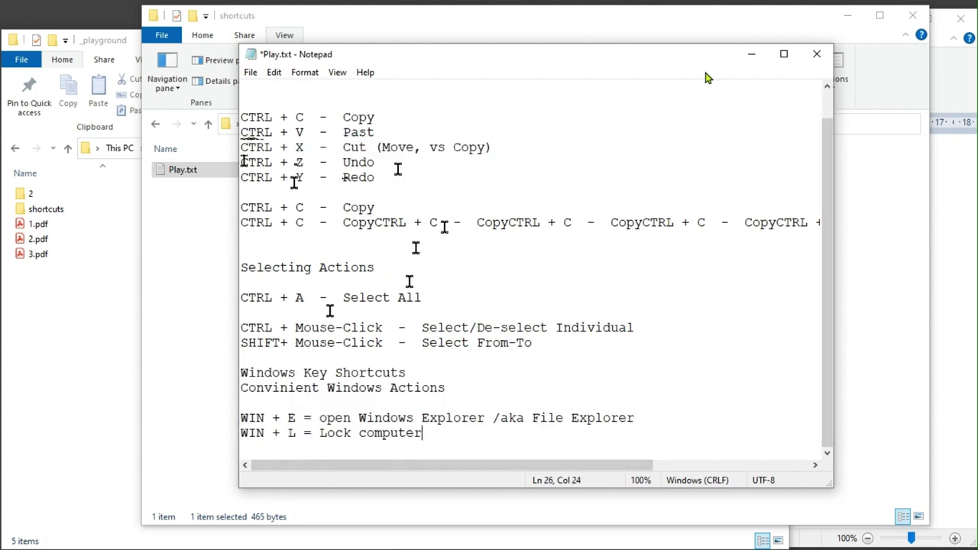
- Drag the Notepad window right so the shortcuts folder listing shows beside it
left_click_drag(706, 77, 811, 96)
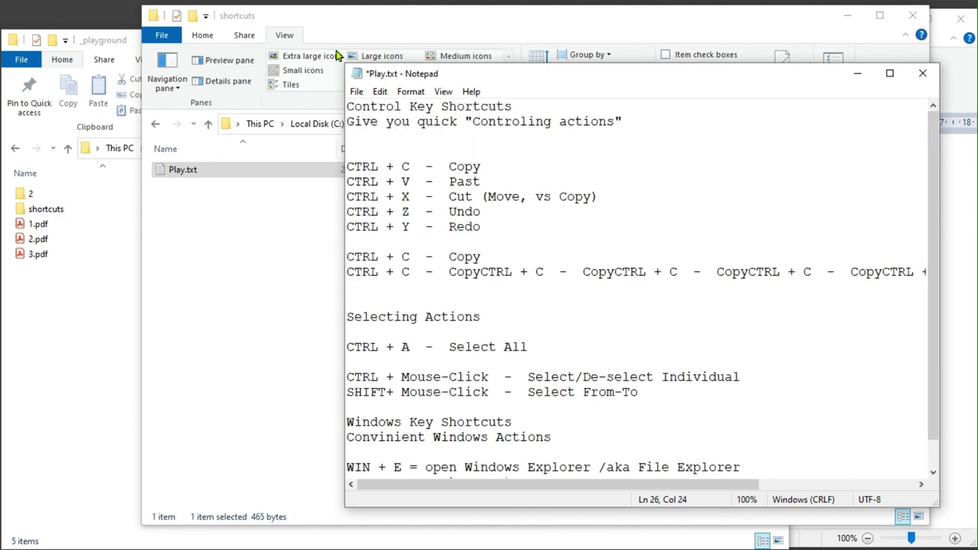
left_click_drag(665, 17, 617, 19)
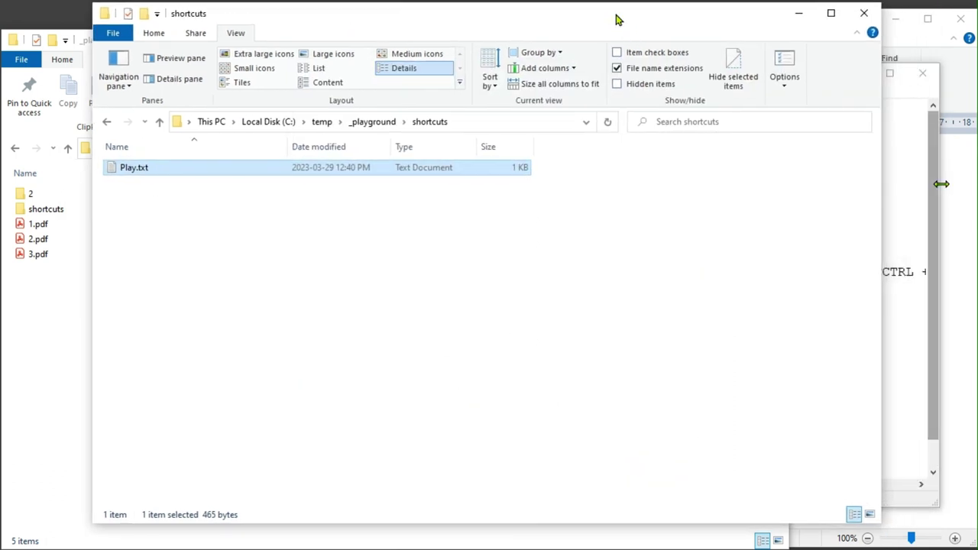
left_click(902, 168)
left_click_drag(751, 79, 770, 80)
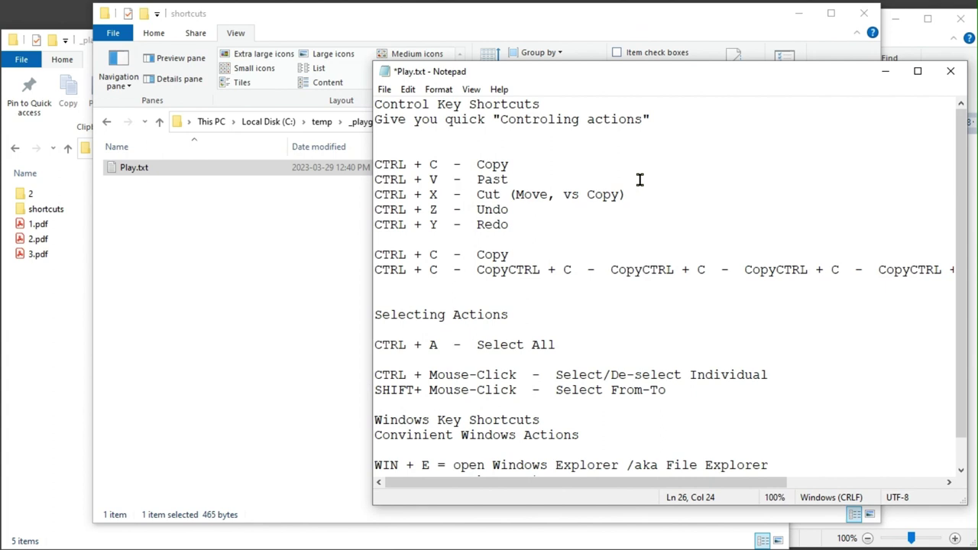
- Practise more drag selections across the notes, ending with nothing selected
left_click(618, 223)
left_click_drag(576, 284, 279, 101)
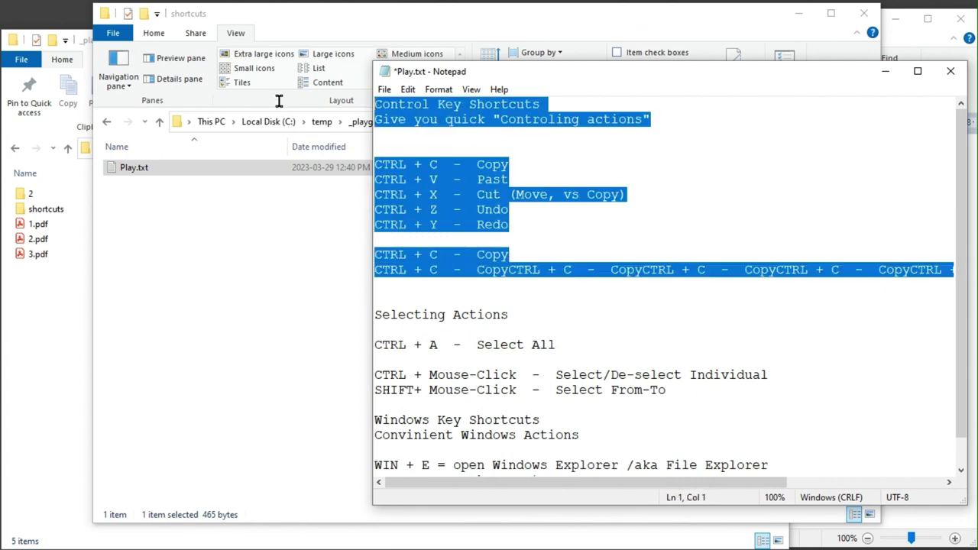
left_click_drag(728, 395, 345, 330)
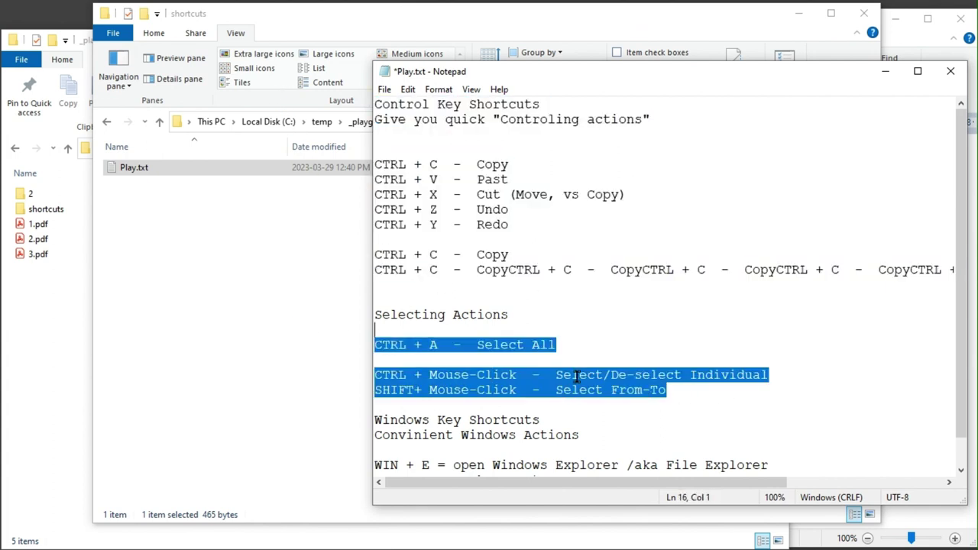
left_click_drag(691, 398, 327, 105)
left_click(696, 254)
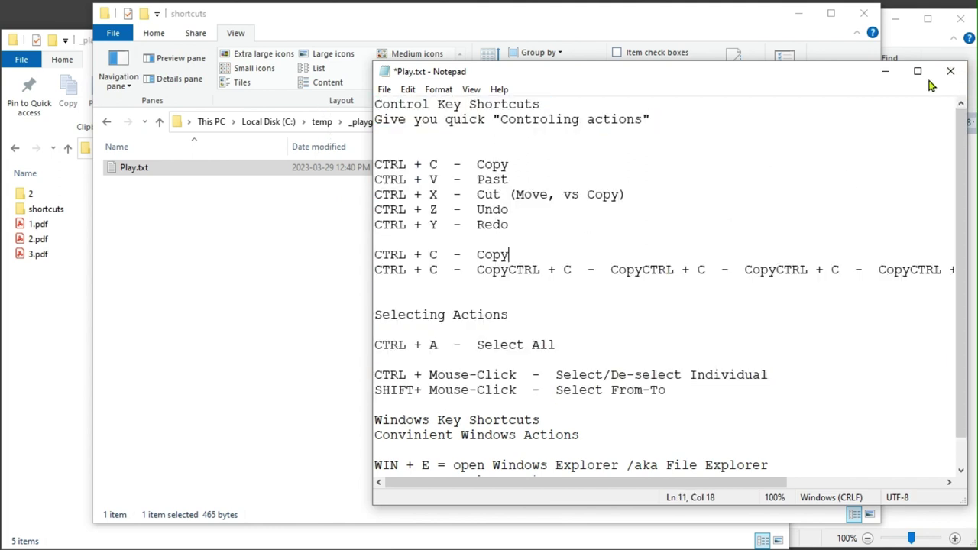
- Create a new folder named BIN1 in shortcuts and open it
left_click(595, 21)
left_click(134, 197)
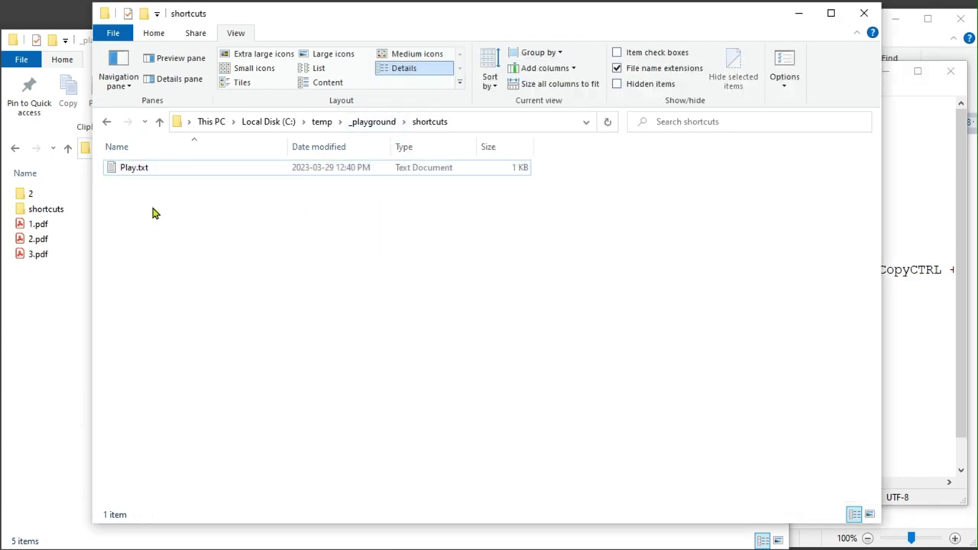
right_click(150, 203)
key("Escape")
right_click(129, 202)
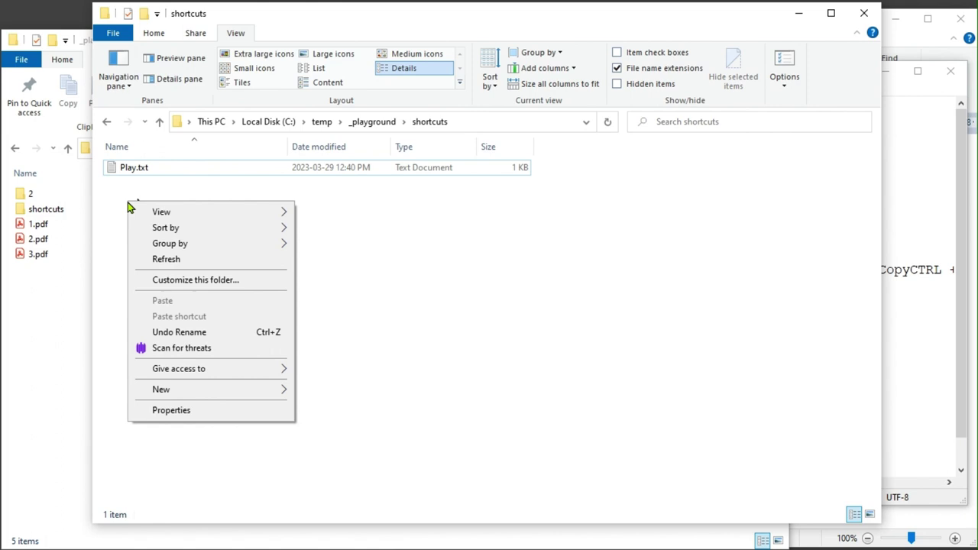
mouse_move(256, 386)
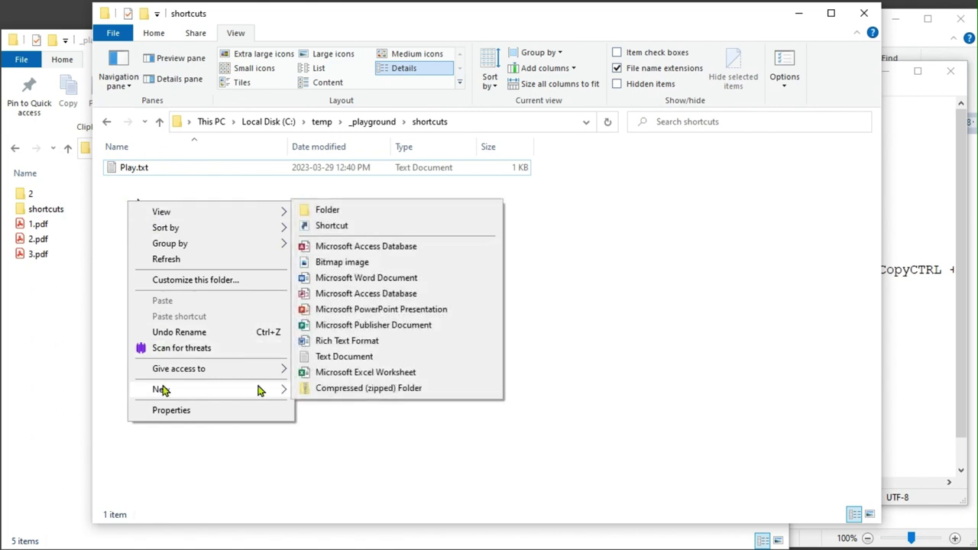
left_click(321, 212)
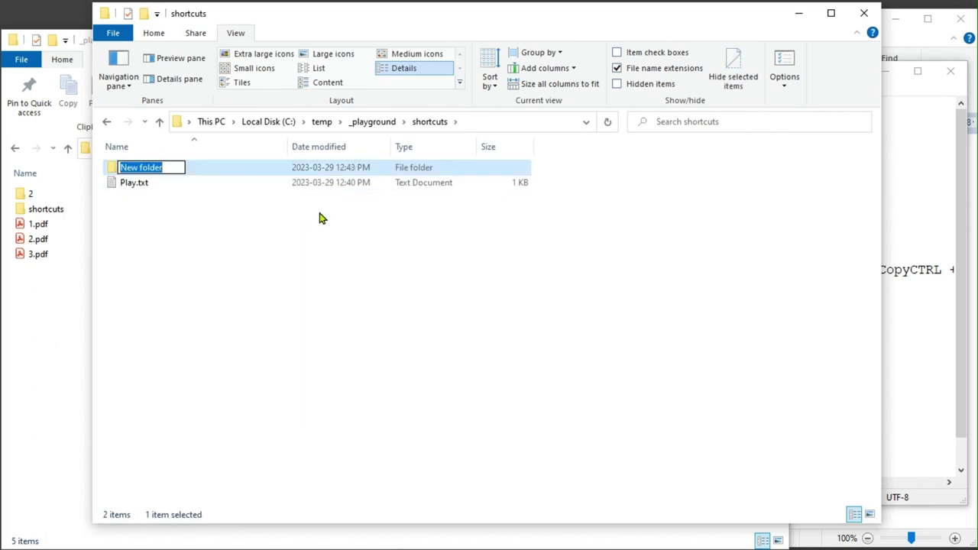
type("BIN")
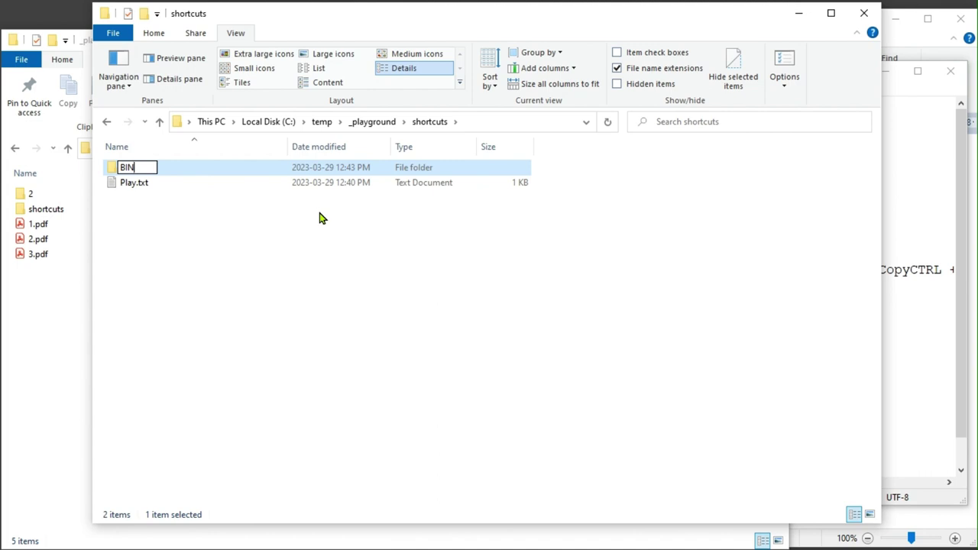
type("1")
key("Return")
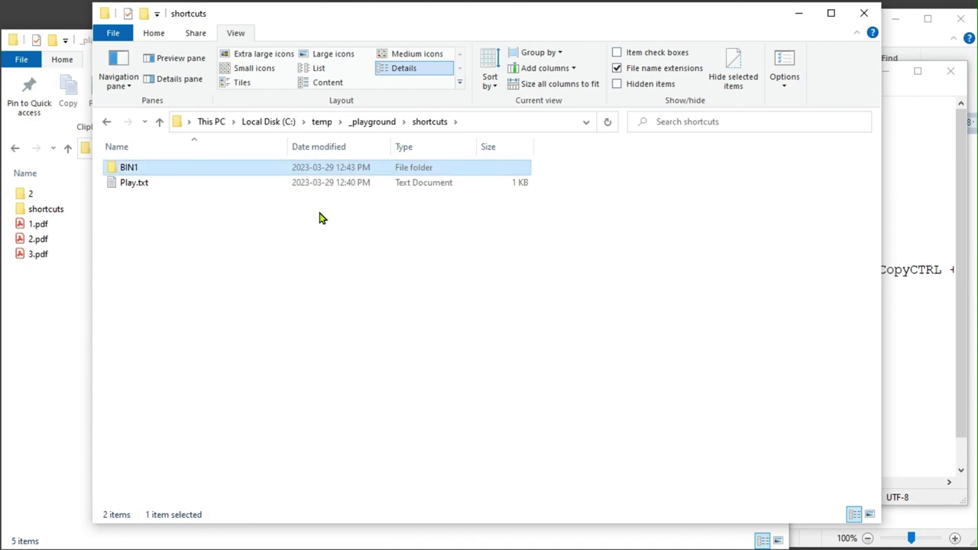
key("Return")
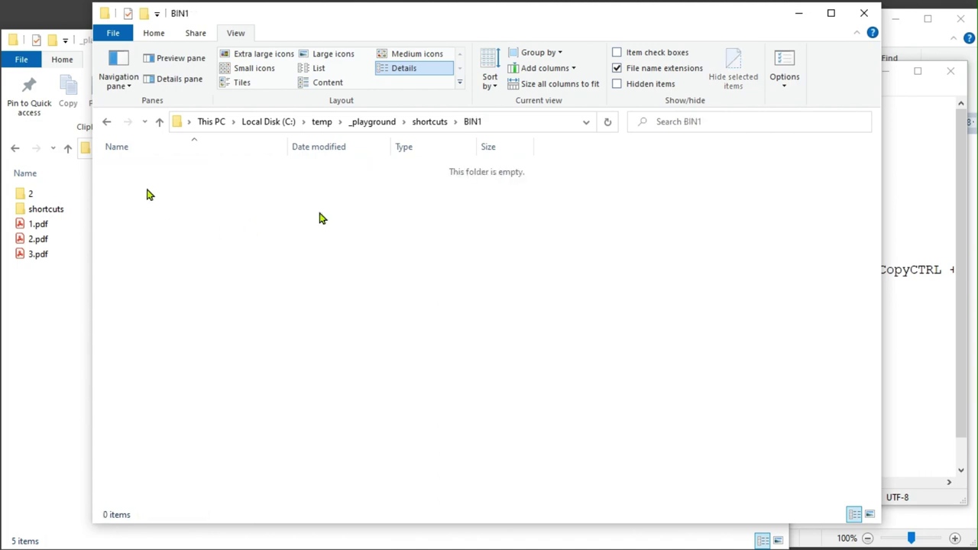
- Add a new text document named BIN1.txt inside BIN1
right_click(147, 190)
mouse_move(216, 378)
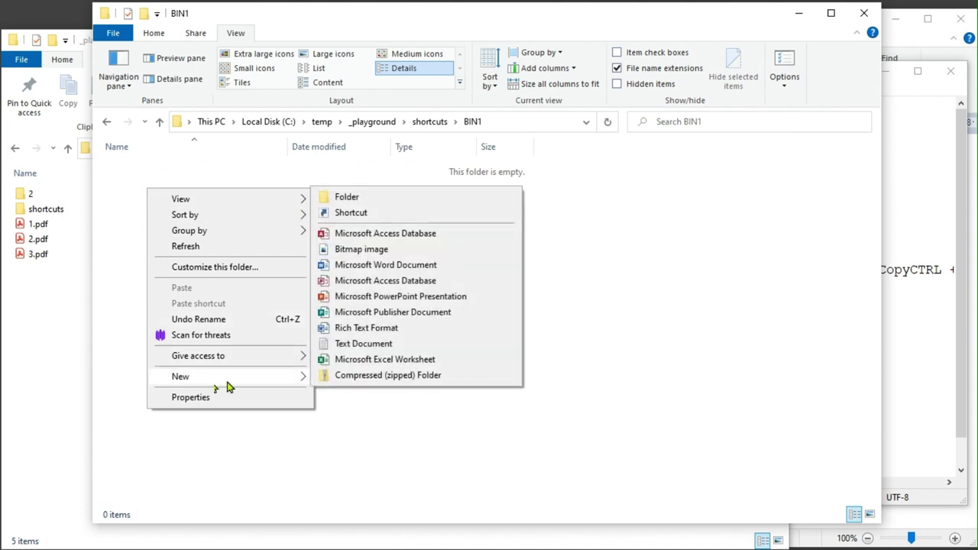
left_click(347, 344)
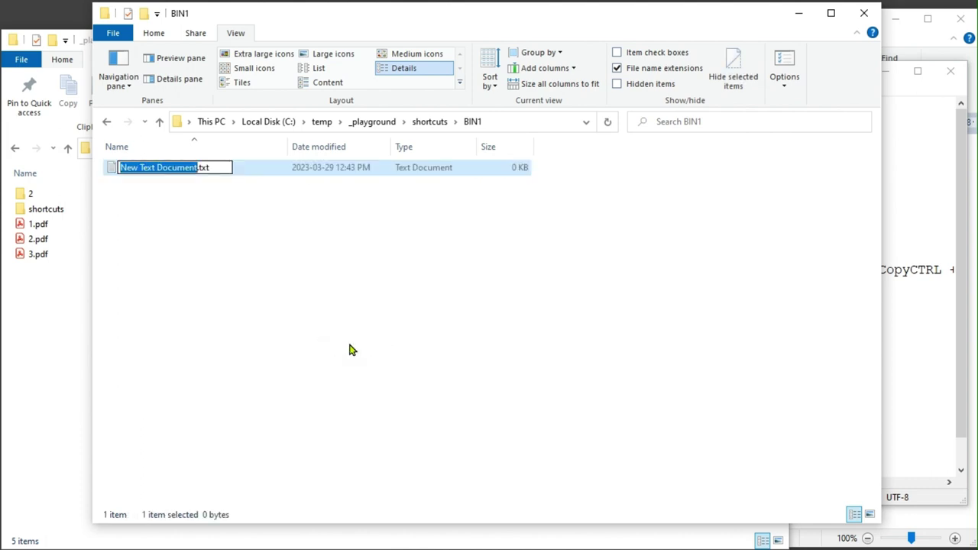
type("BIN1")
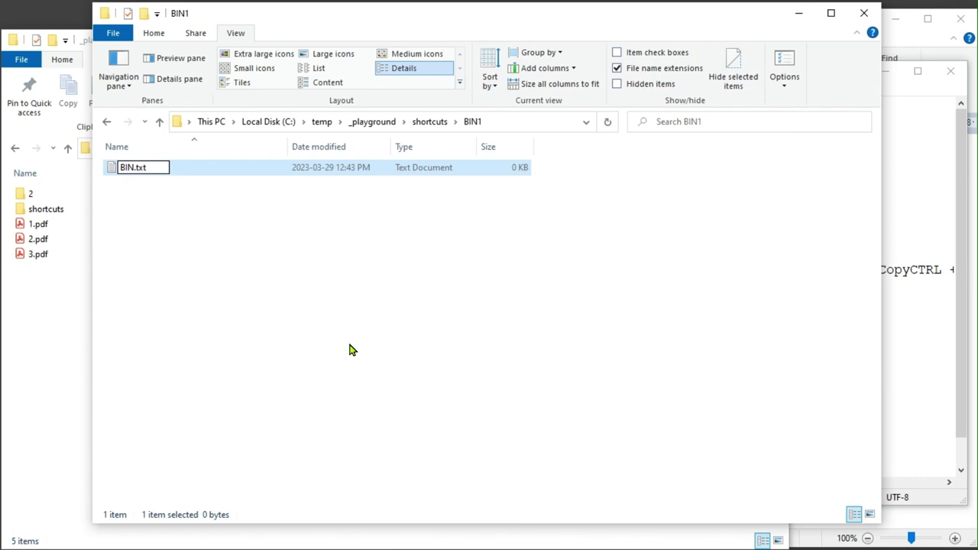
key("Return")
- Type 'something' and 'more' on separate lines in BIN1.txt, saving with Ctrl+S and File > Save
double_click(136, 172)
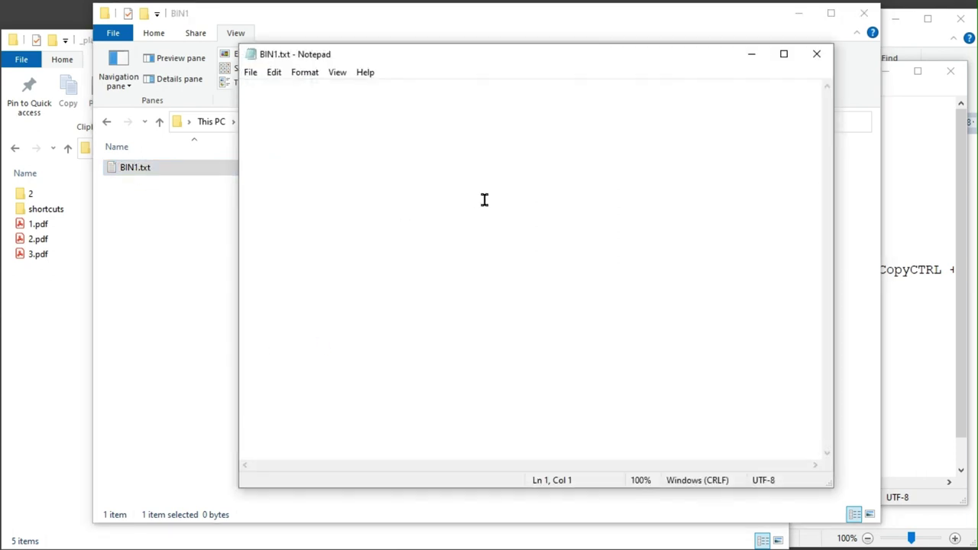
type("something")
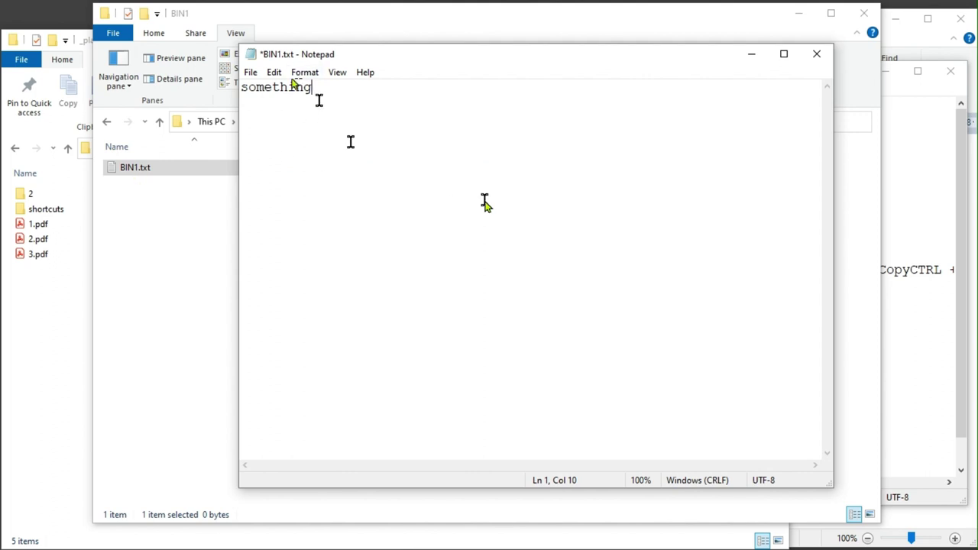
key("ctrl+s")
key("Return")
key("Return")
type("more")
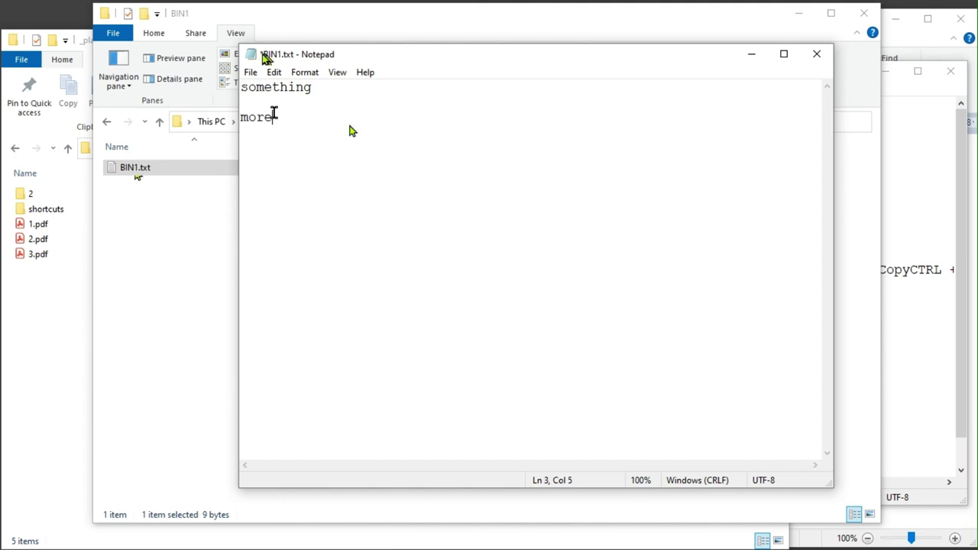
key("shift+Up")
key("shift+Down")
left_click(251, 73)
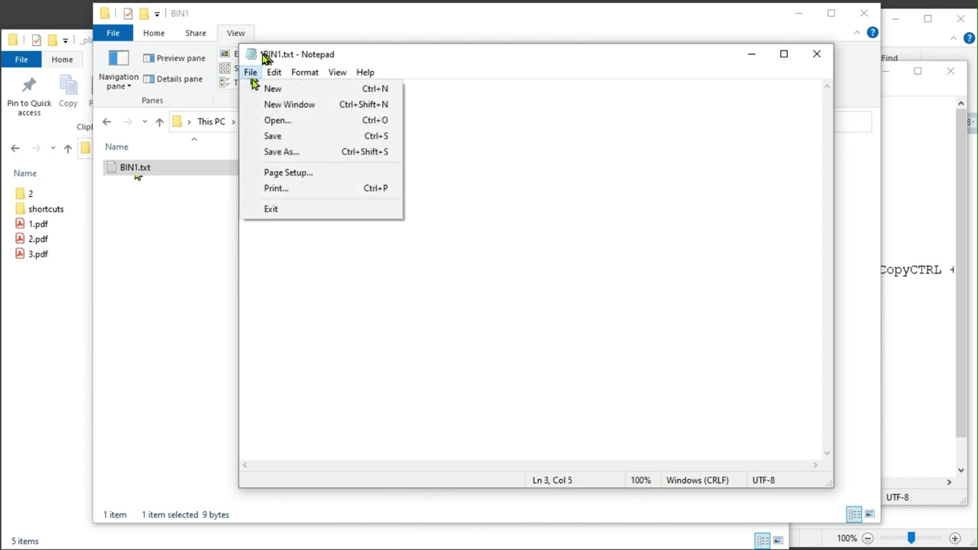
left_click(271, 137)
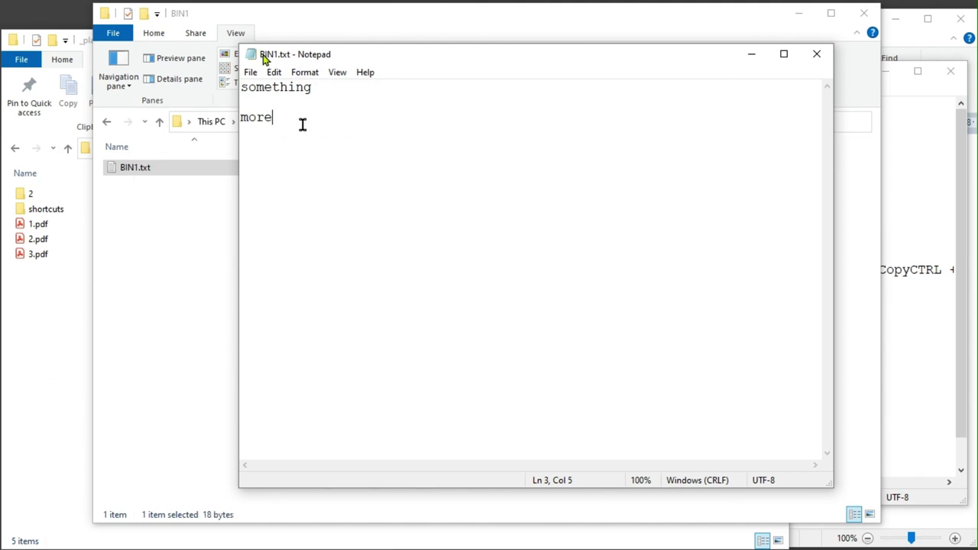
- Add lines 'adfkasj' and 'adfajfa', then close Notepad, saving the changes
key("Return")
type("adfkasj")
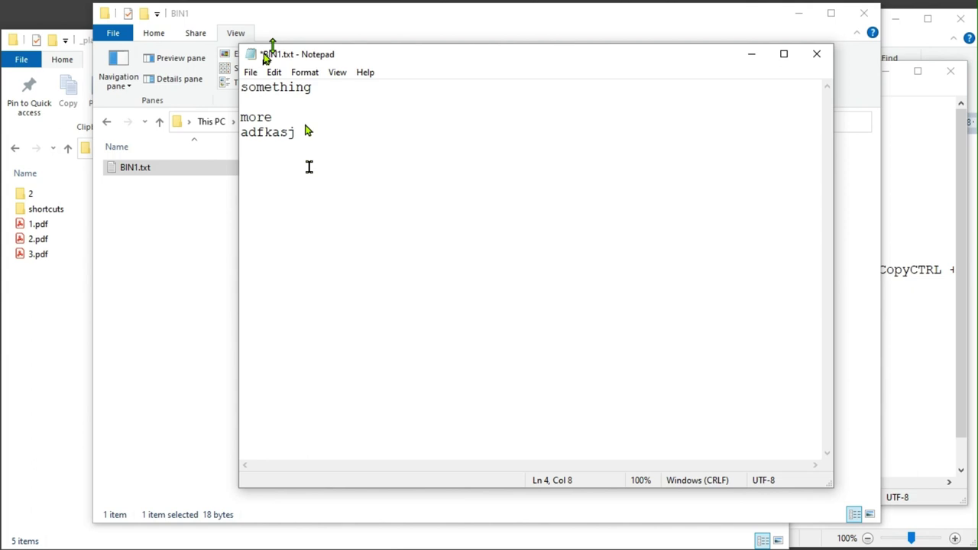
key("ctrl+s")
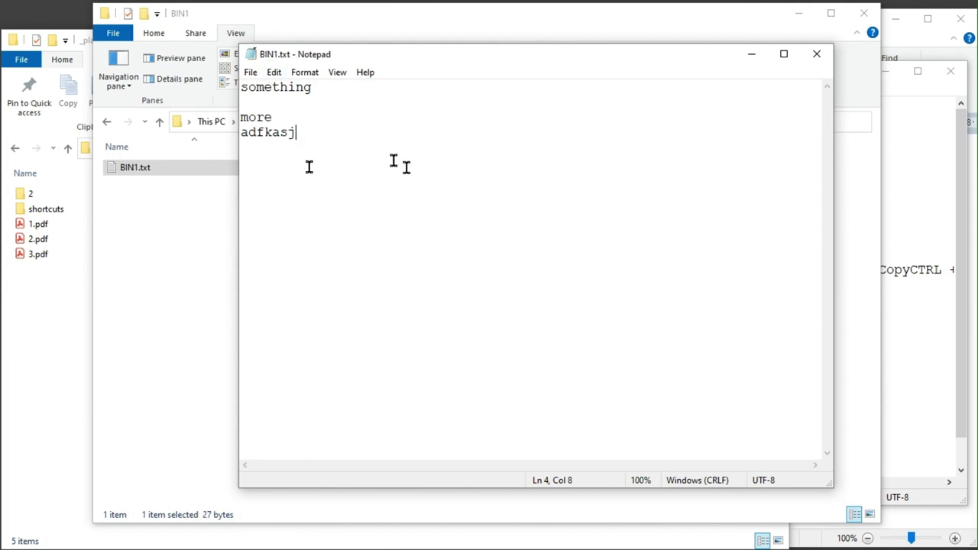
key("Return")
key("Return")
type("adfajfa")
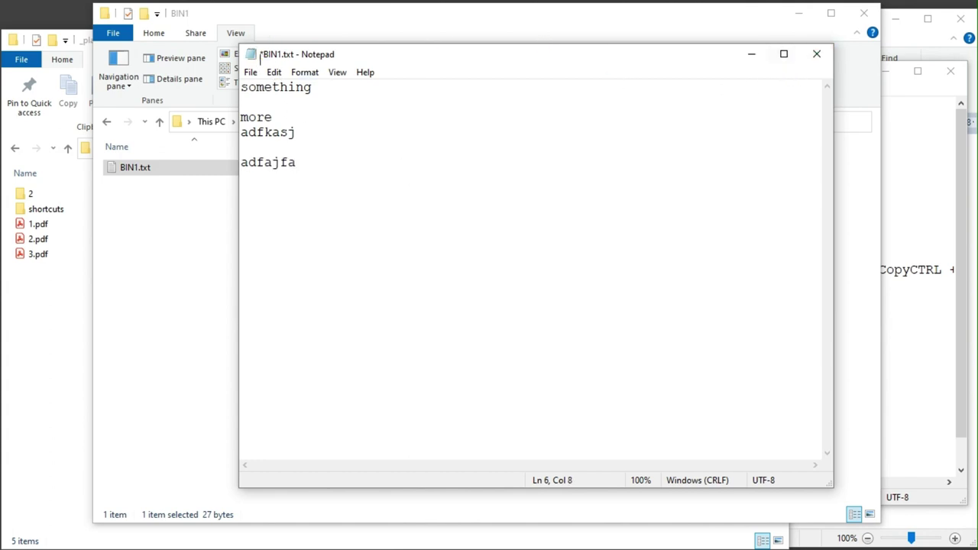
left_click(823, 63)
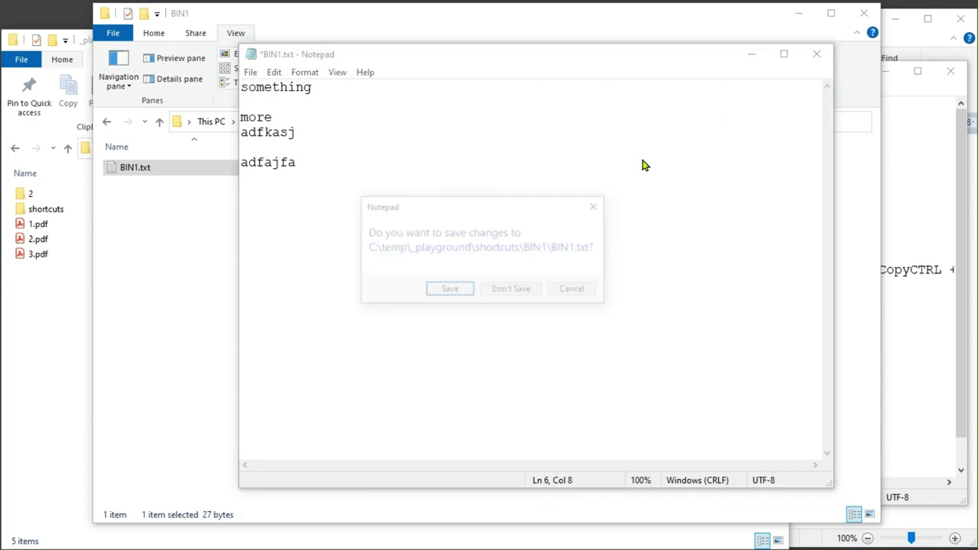
left_click(451, 291)
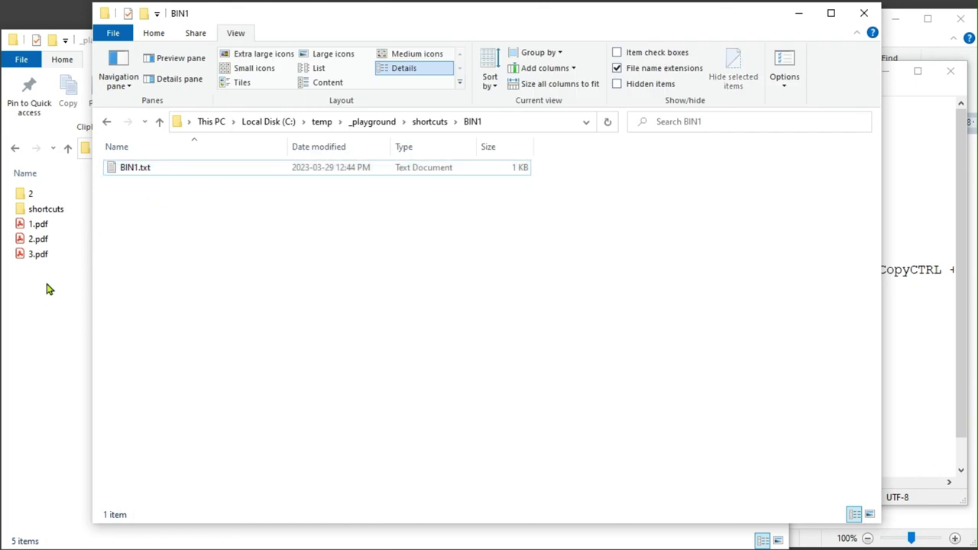
- Drag 1.pdf, 2.pdf, 3.pdf and folder 2 into BIN1, renaming the folder to 1
left_click_drag(70, 273, 768, 329)
left_click(182, 305)
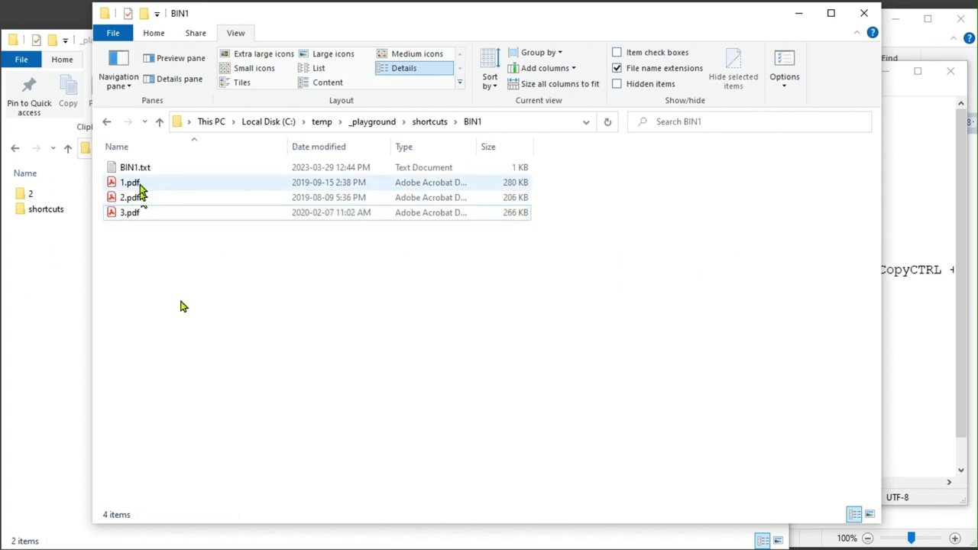
left_click_drag(31, 195, 150, 262)
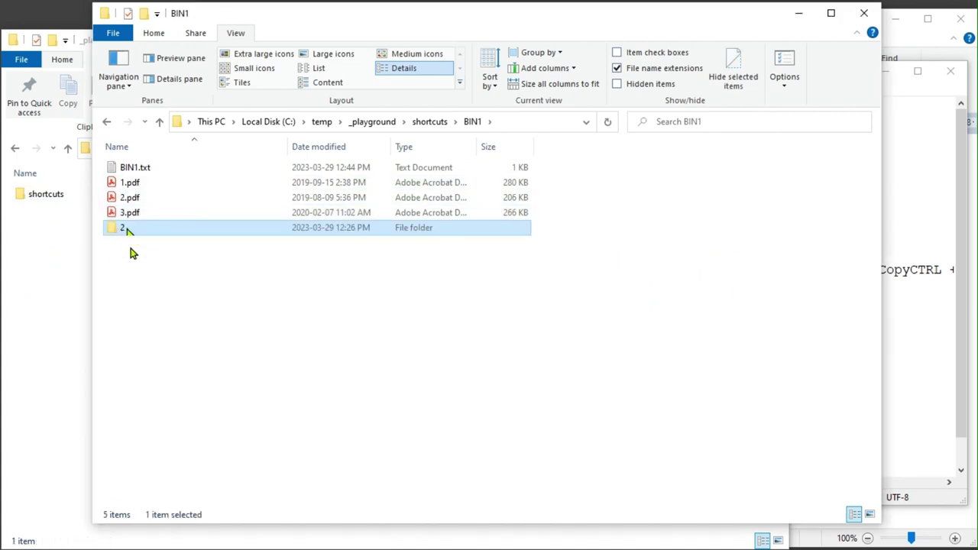
key("F2")
type("q")
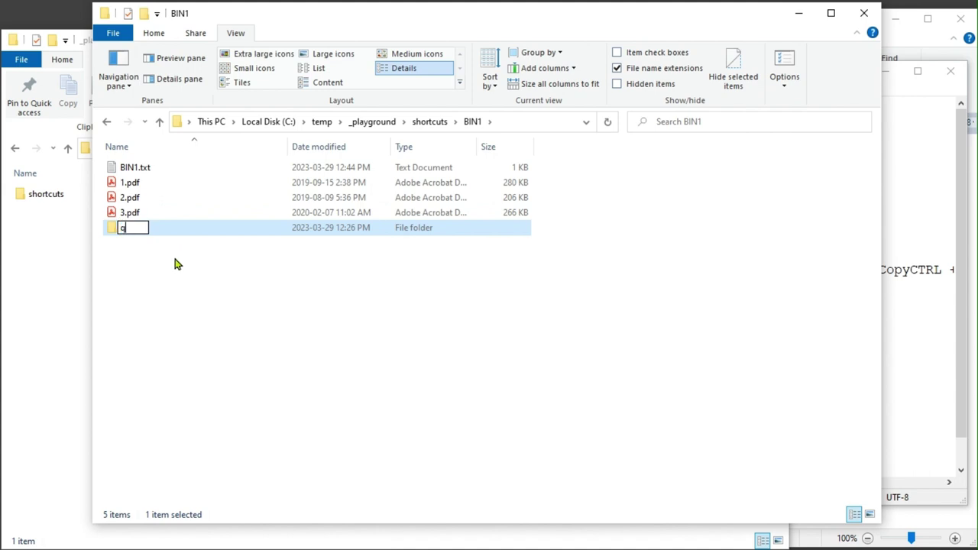
key("BackSpace")
type("1")
left_click(173, 253)
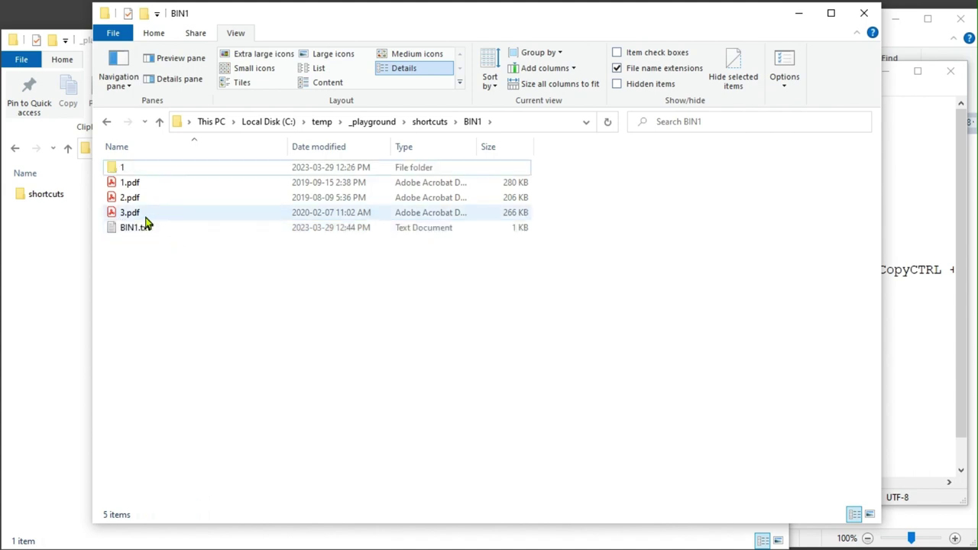
left_click(146, 229)
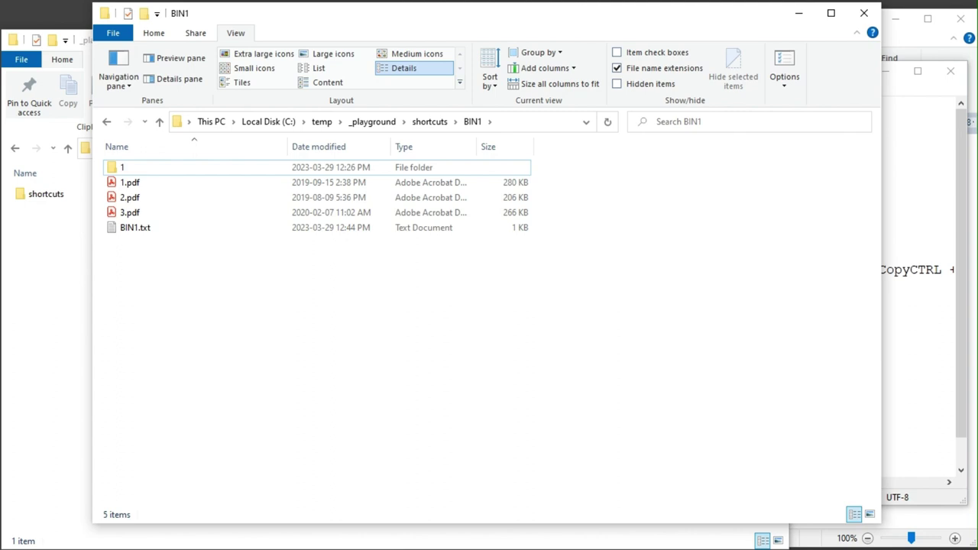
key("alt+Tab")
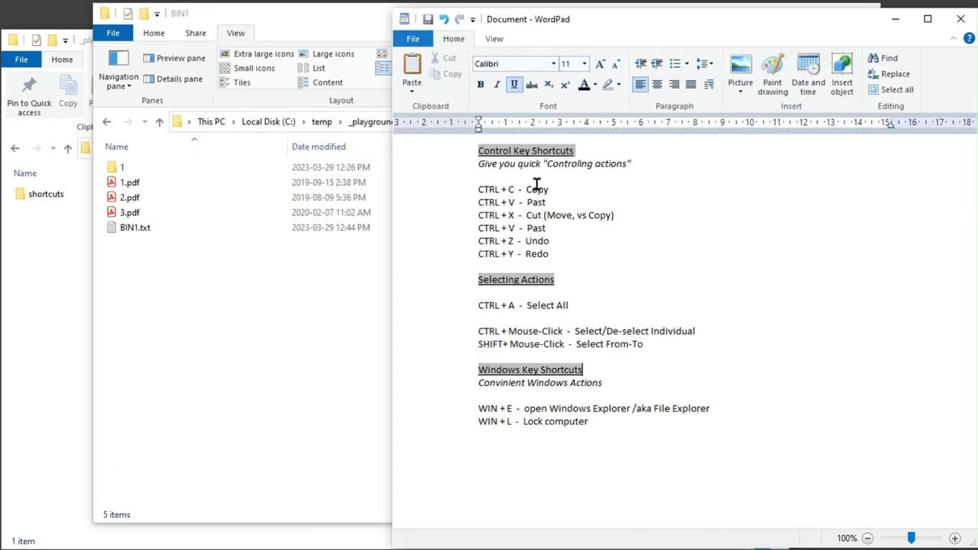
left_click_drag(584, 258, 460, 185)
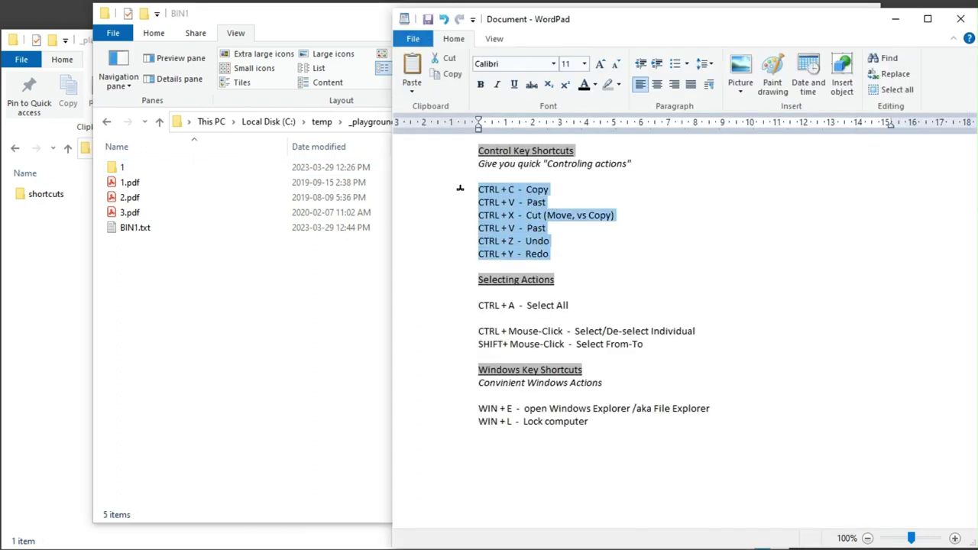
left_click(577, 258)
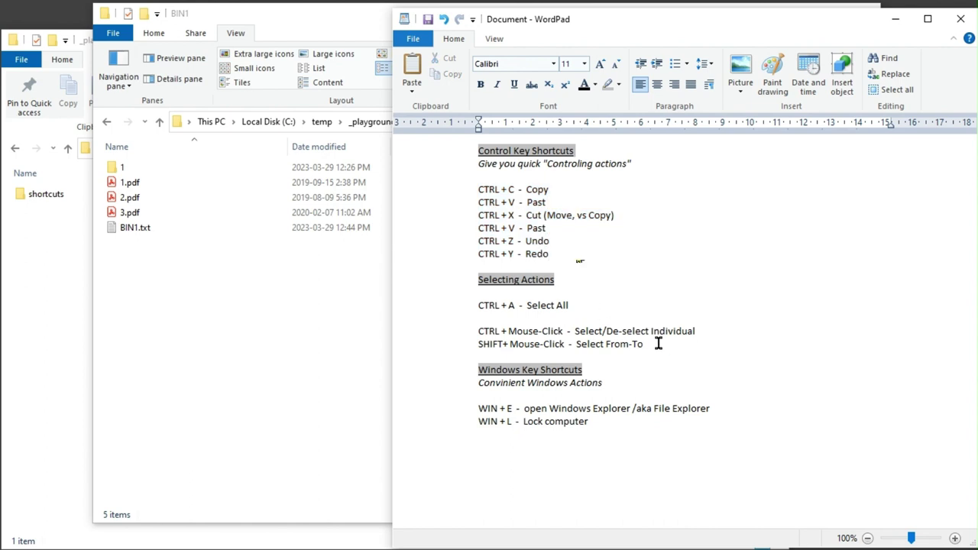
left_click_drag(657, 343, 425, 284)
left_click(721, 313)
left_click(131, 213)
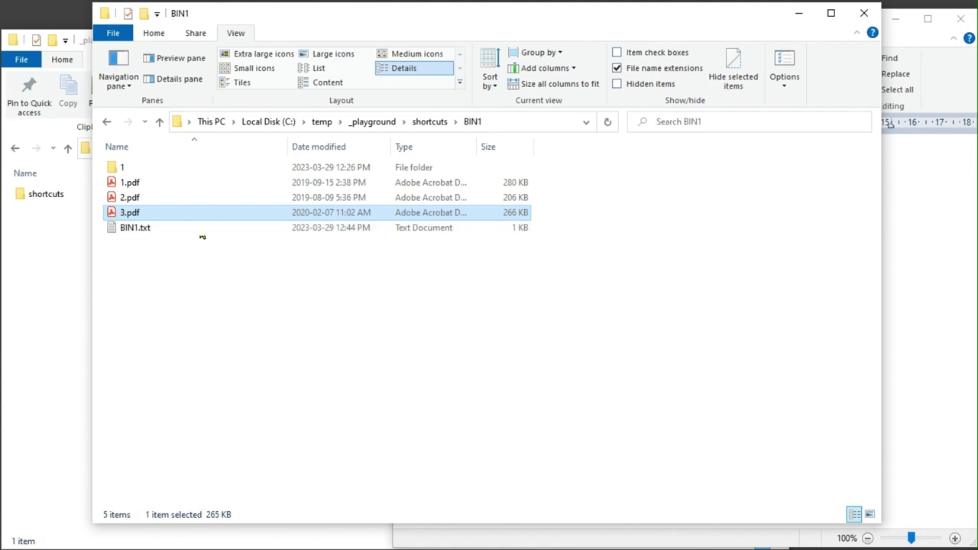
- Paste three copies of 3.pdf into BIN1 with Ctrl+V
left_click(587, 313)
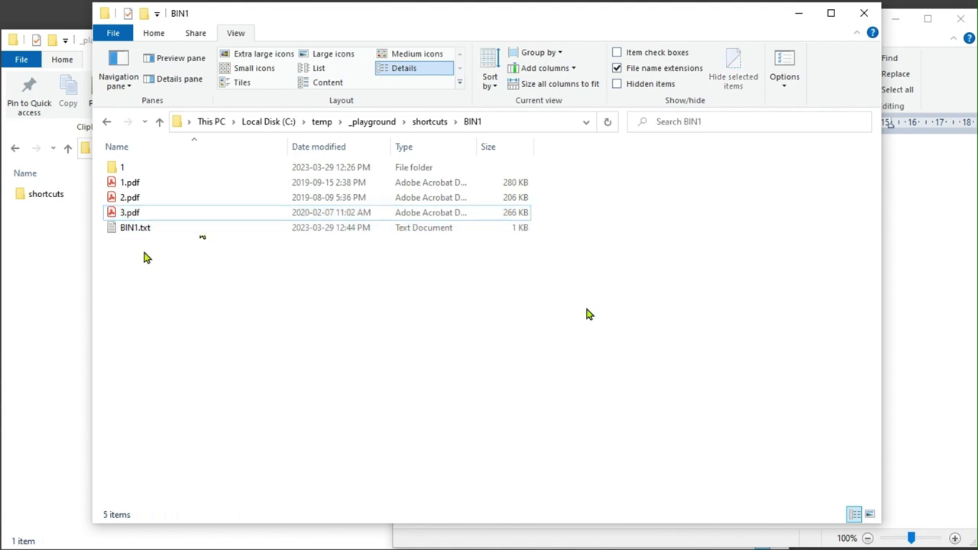
key("ctrl+v")
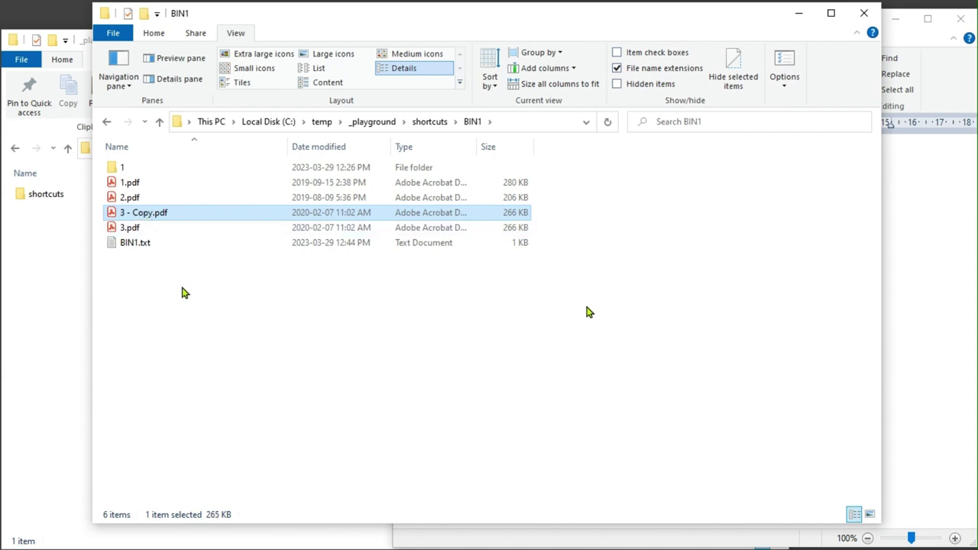
left_click(168, 255)
left_click(152, 219)
left_click(184, 293)
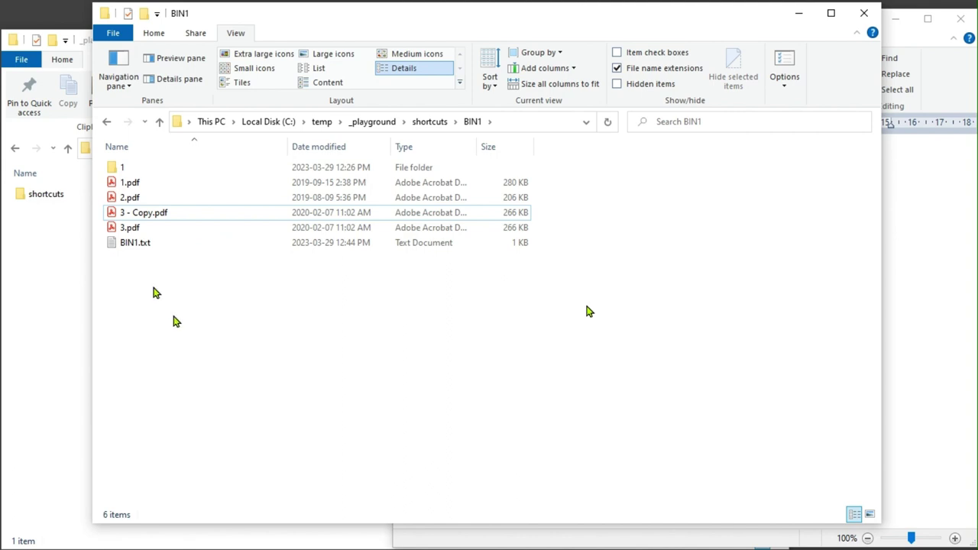
key("ctrl+v")
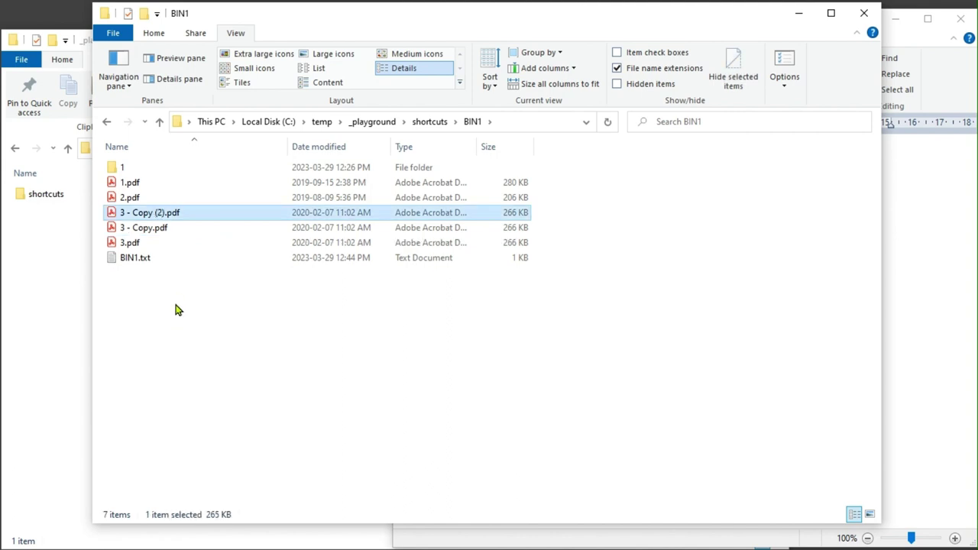
key("ctrl+v")
key("ctrl+v")
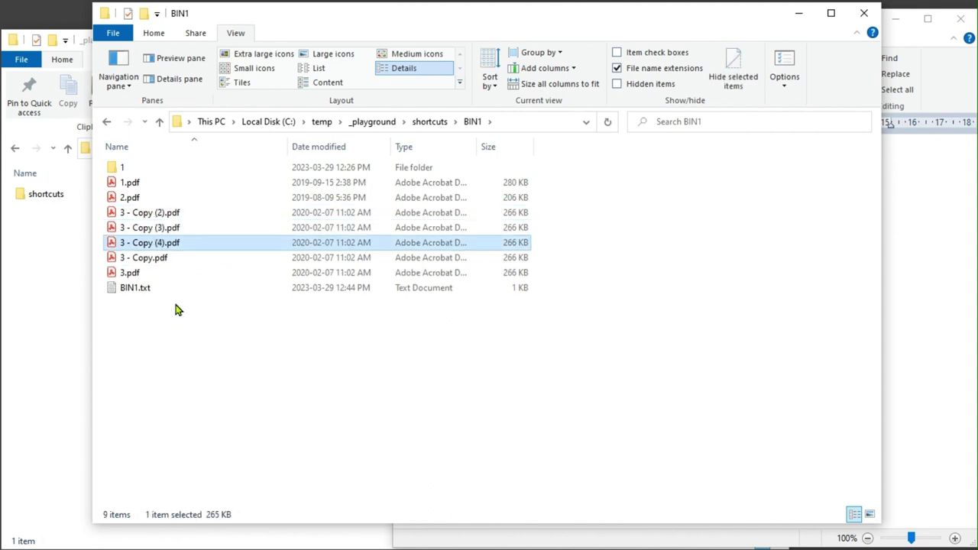
- Copy 3.pdf to the clipboard from its right-click menu
left_click(135, 276)
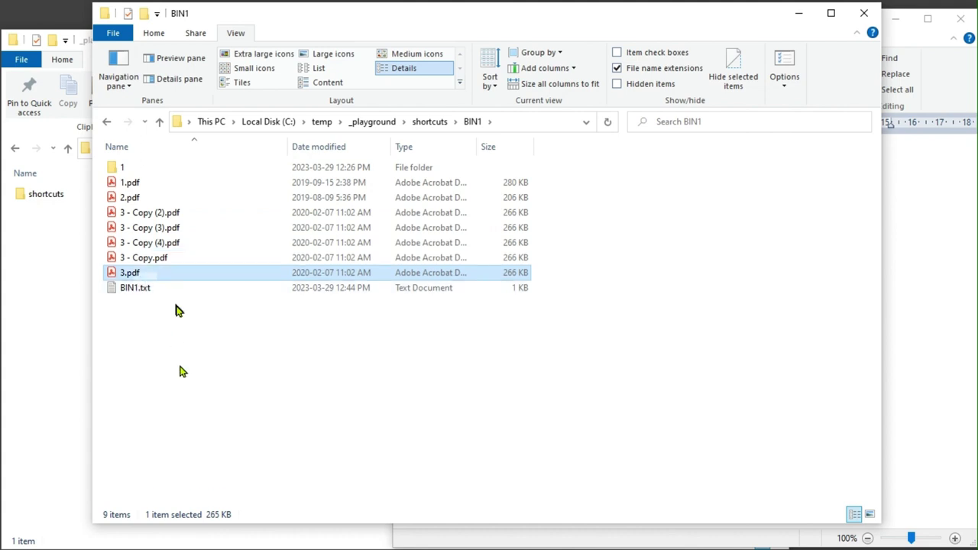
left_click(173, 342)
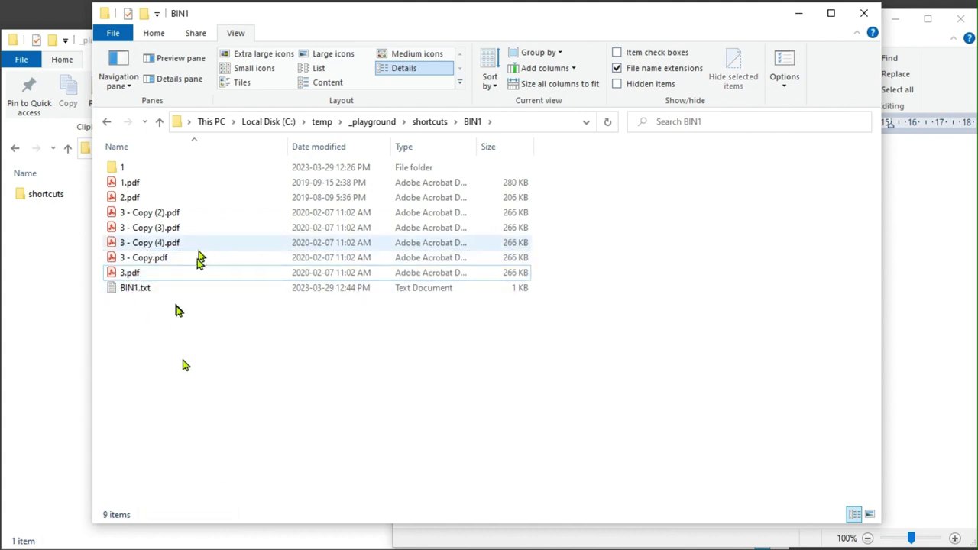
right_click(132, 275)
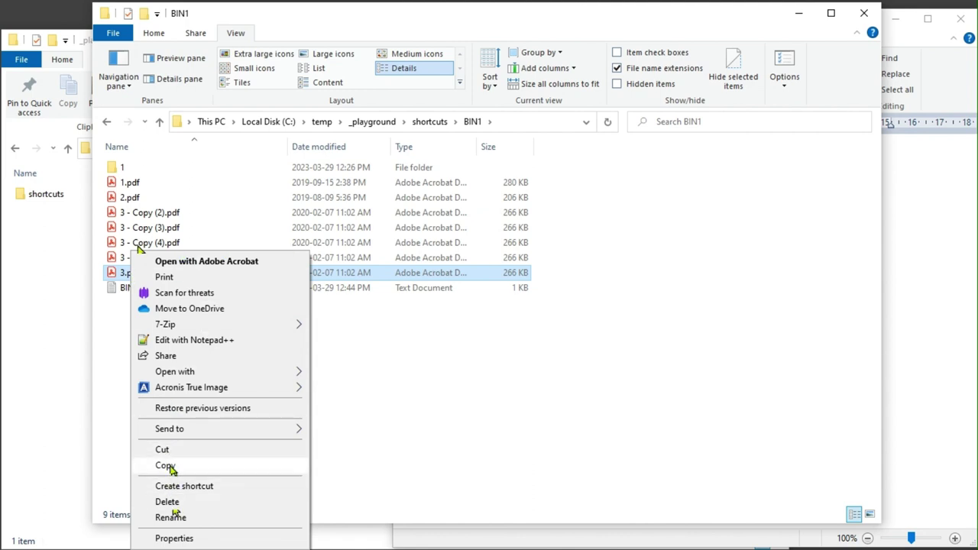
left_click(166, 466)
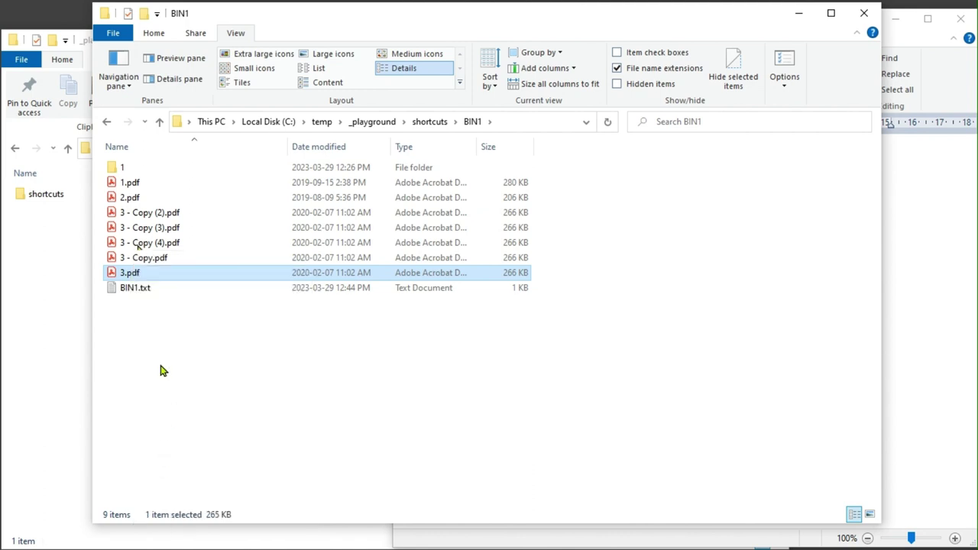
left_click(138, 326)
key("Down")
key("shift+F10")
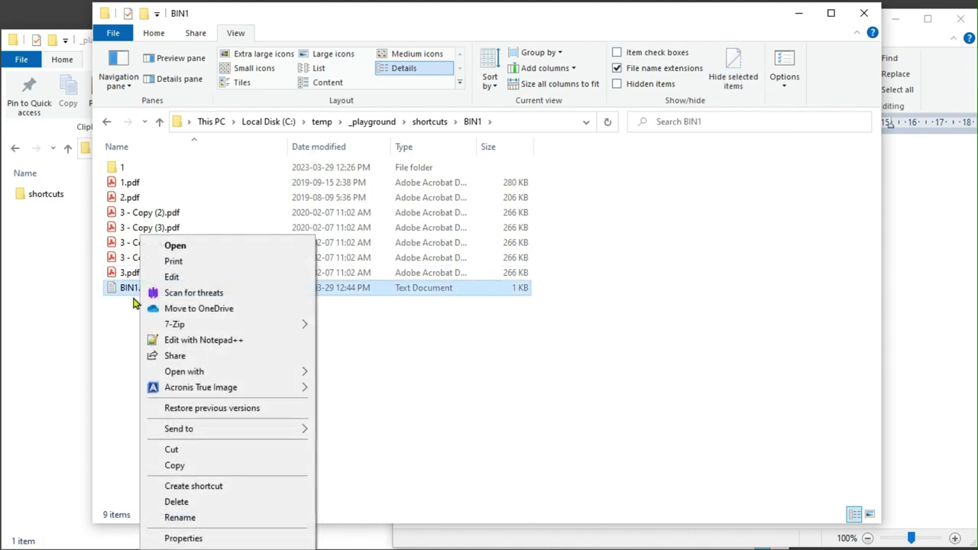
key("Escape")
- Paste more copies via the folder's context menu and Ctrl+V, up to 3 - Copy (9).pdf
right_click(116, 327)
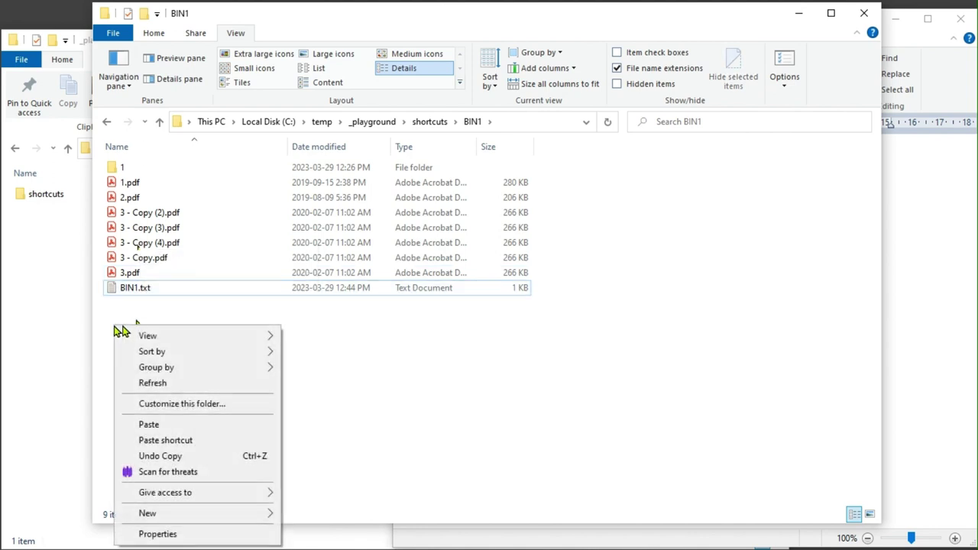
left_click(151, 428)
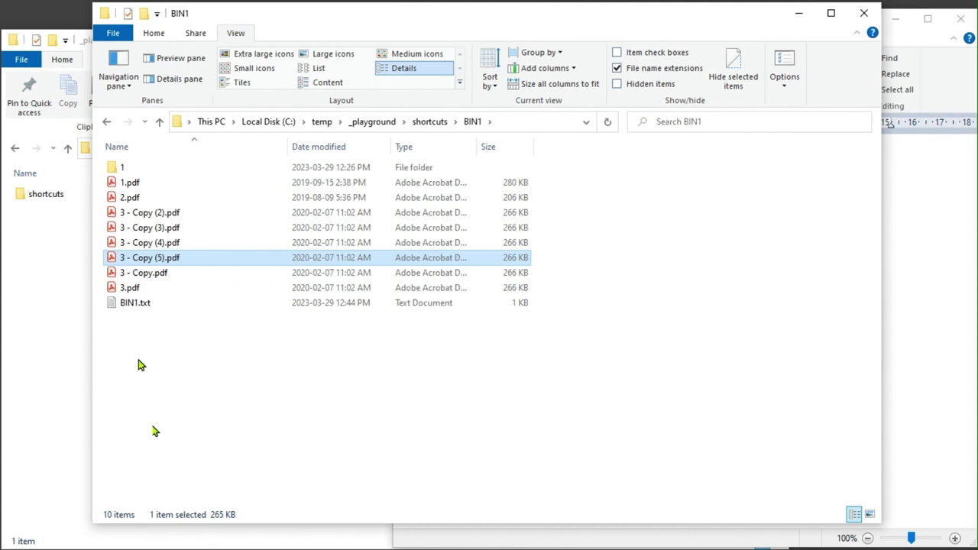
key("ctrl+space")
key("shift+F10")
key("p")
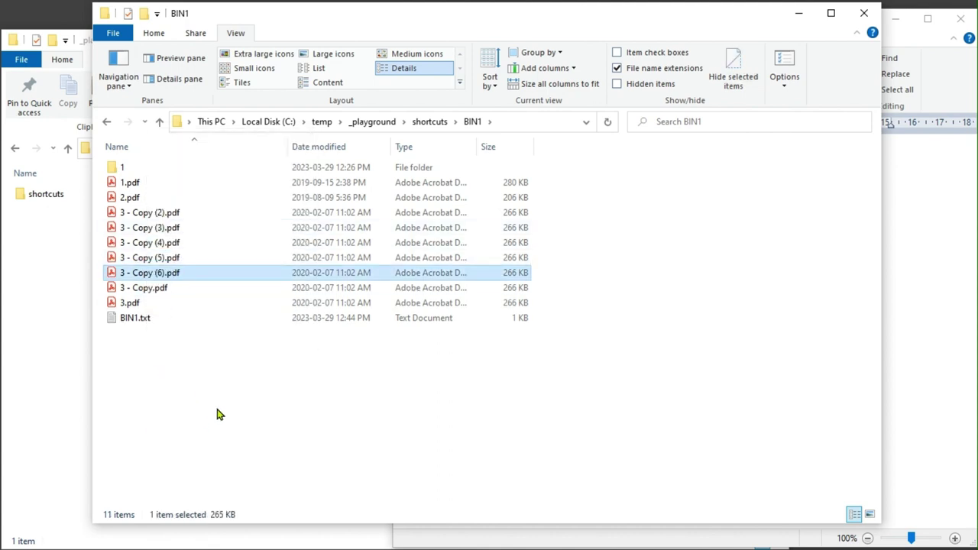
key("ctrl+v")
key("ctrl+v")
key("ctrl+v")
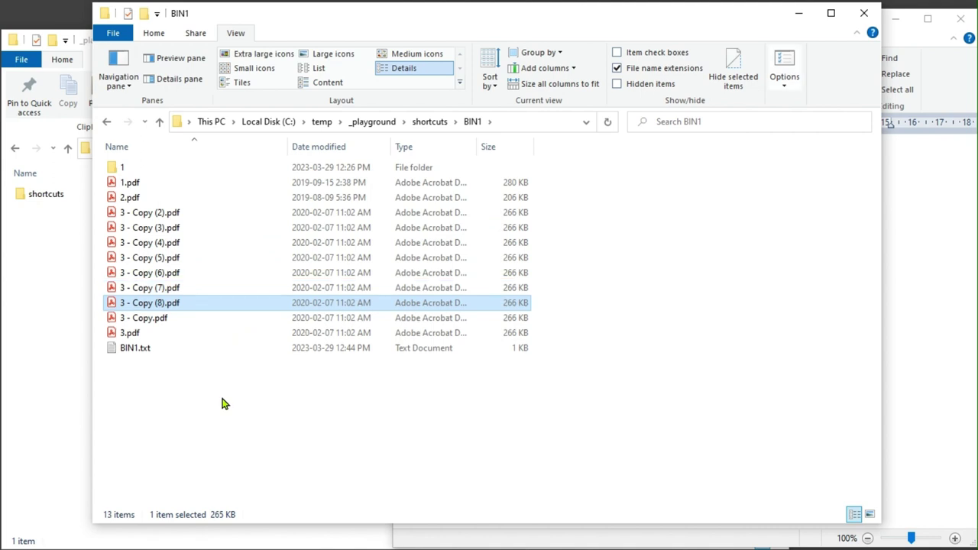
left_click(266, 385)
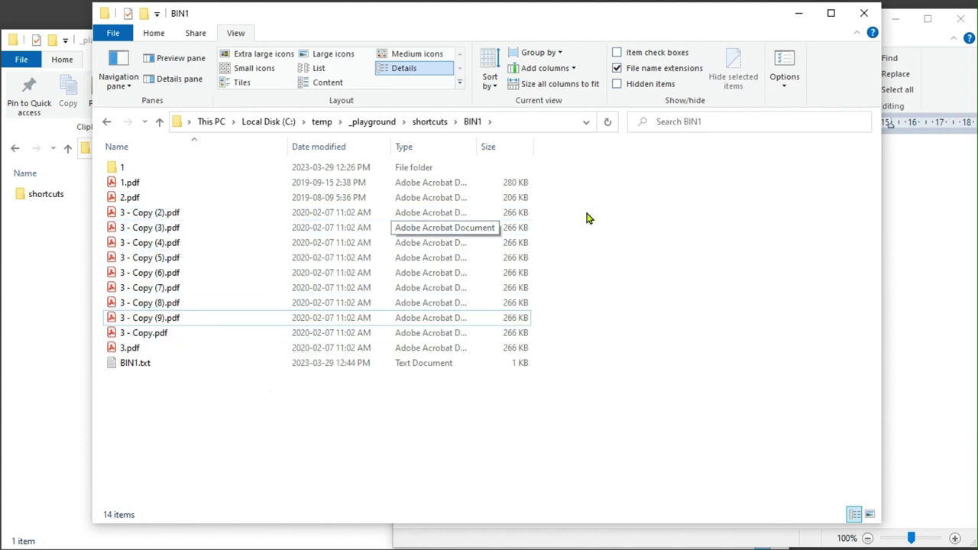
- Select 3 - Copy (2).pdf through 3 - Copy (9).pdf and cut them for moving
left_click_drag(615, 207, 120, 321)
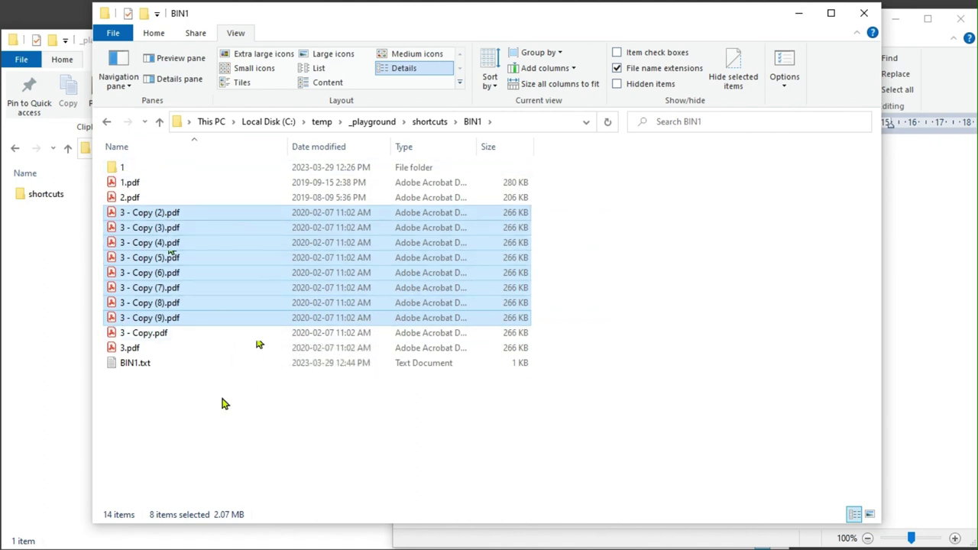
left_click_drag(171, 217, 129, 169)
right_click(128, 169)
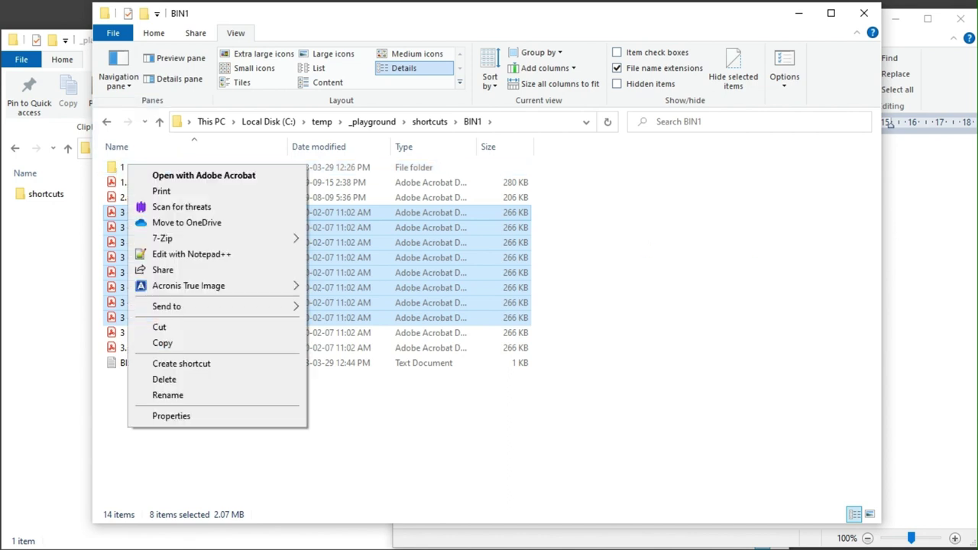
left_click(633, 219)
left_click_drag(642, 206, 153, 325)
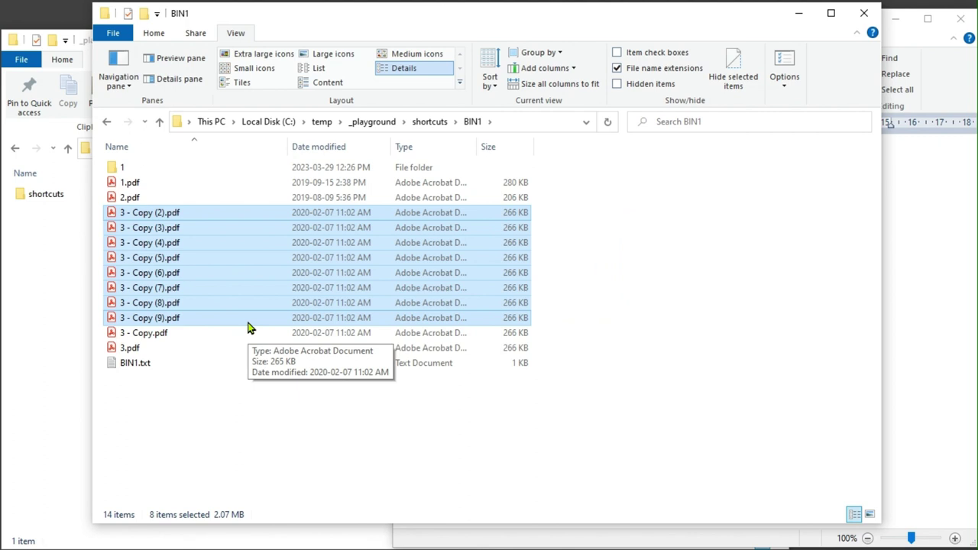
right_click(169, 260)
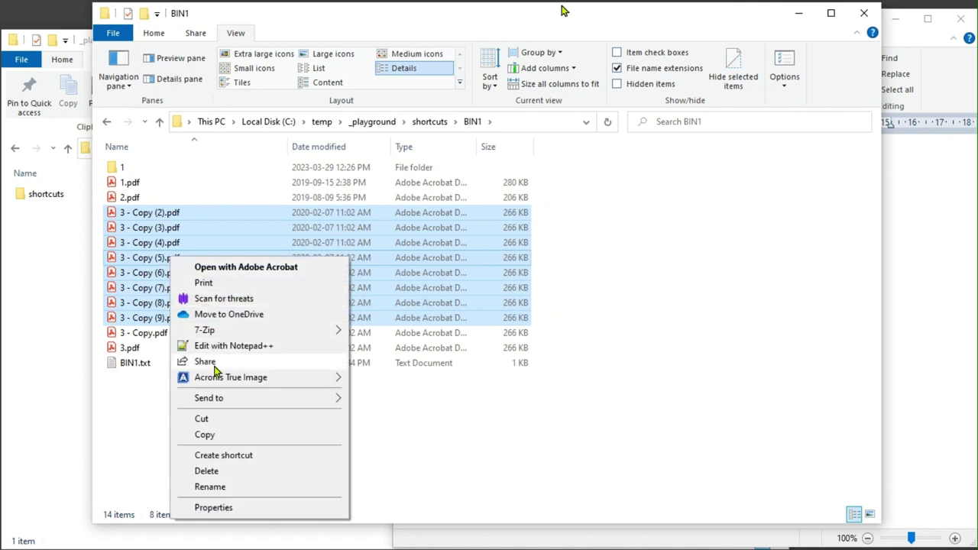
left_click(210, 434)
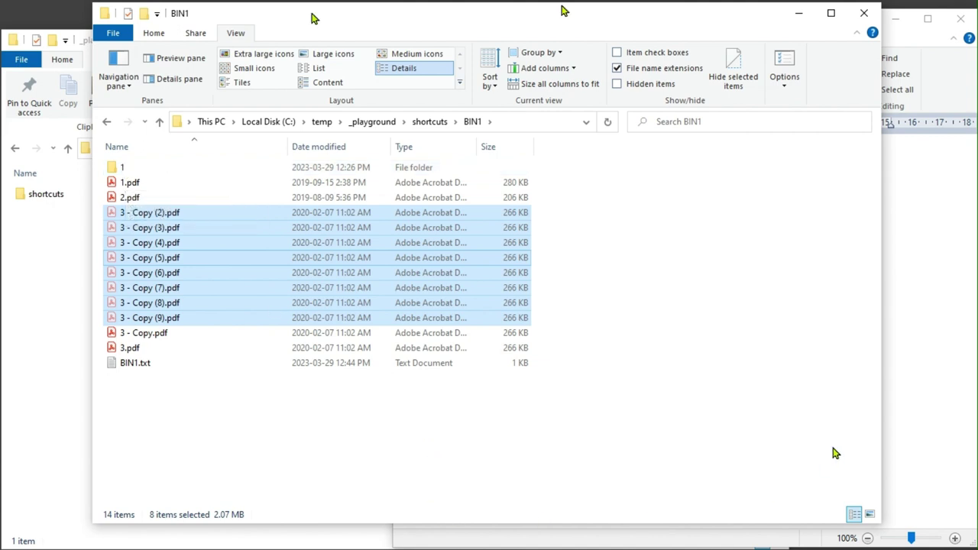
- In the WordPad notes, mark the word 'Move' in the Cut note, then return to BIN1
key("alt+Tab")
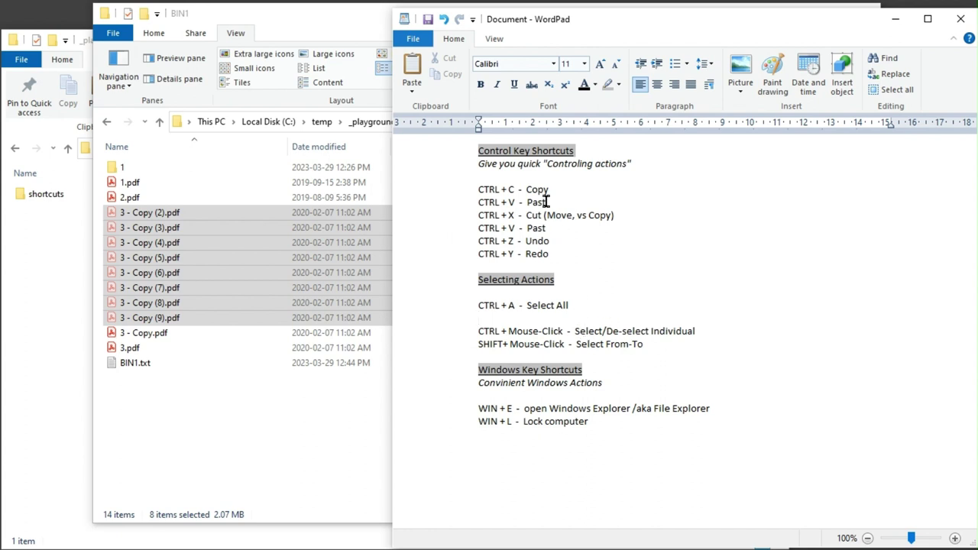
left_click_drag(550, 215, 572, 214)
left_click(291, 13)
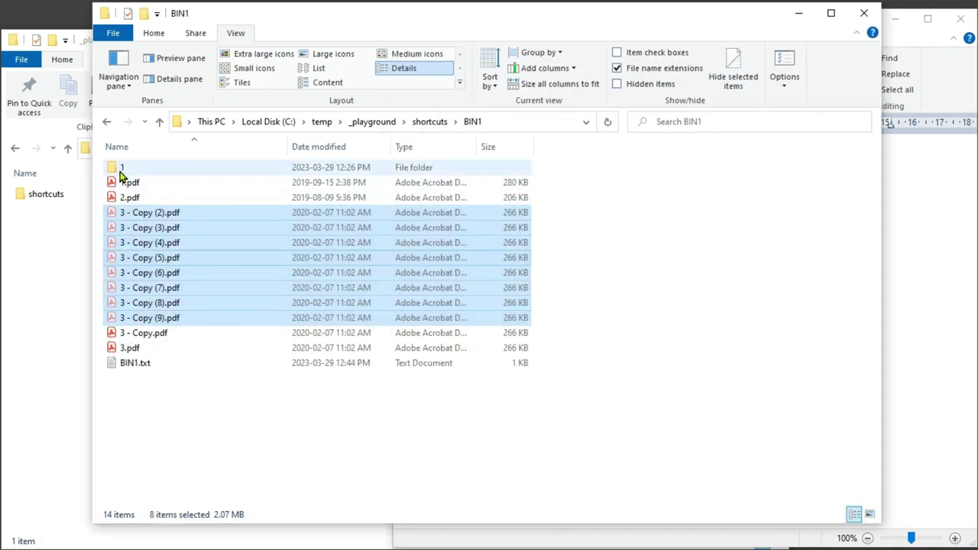
double_click(120, 169)
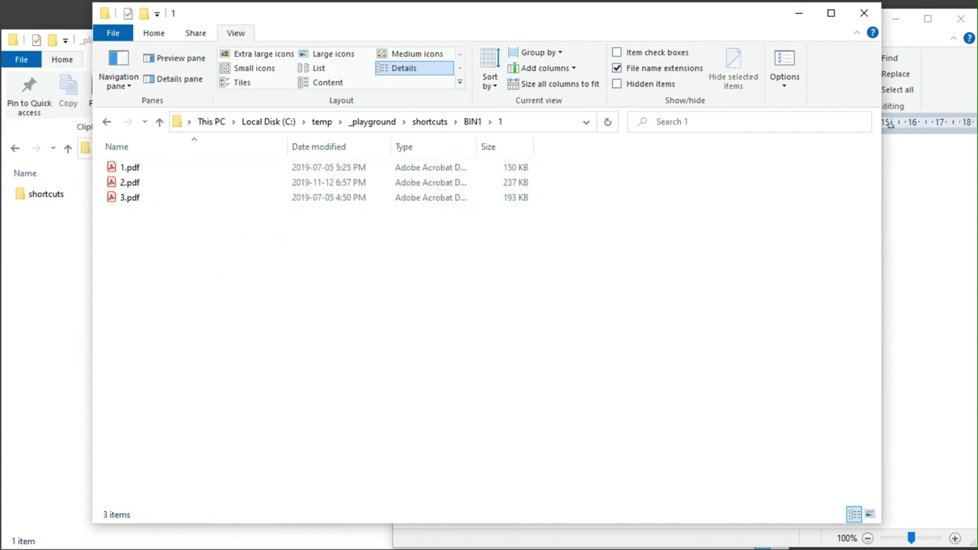
key("ctrl+v")
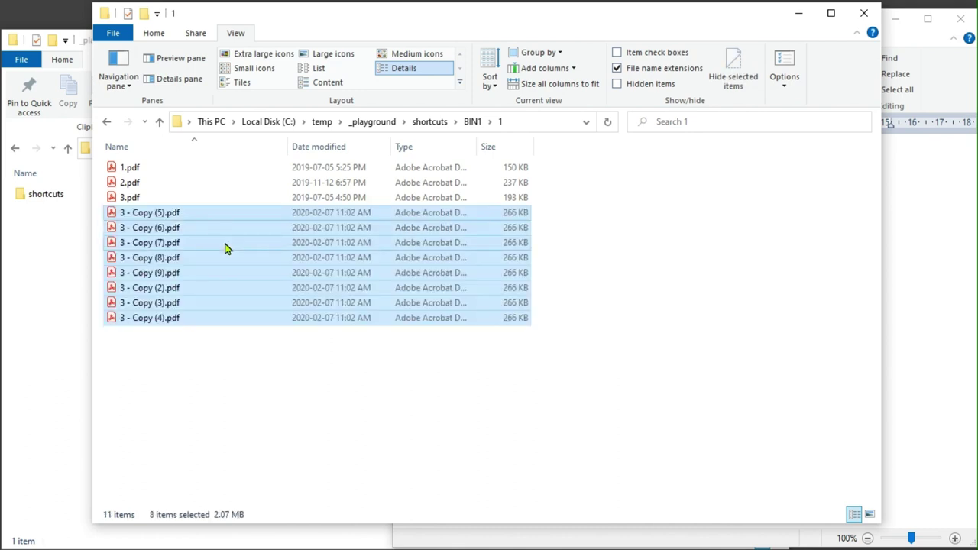
left_click(170, 339)
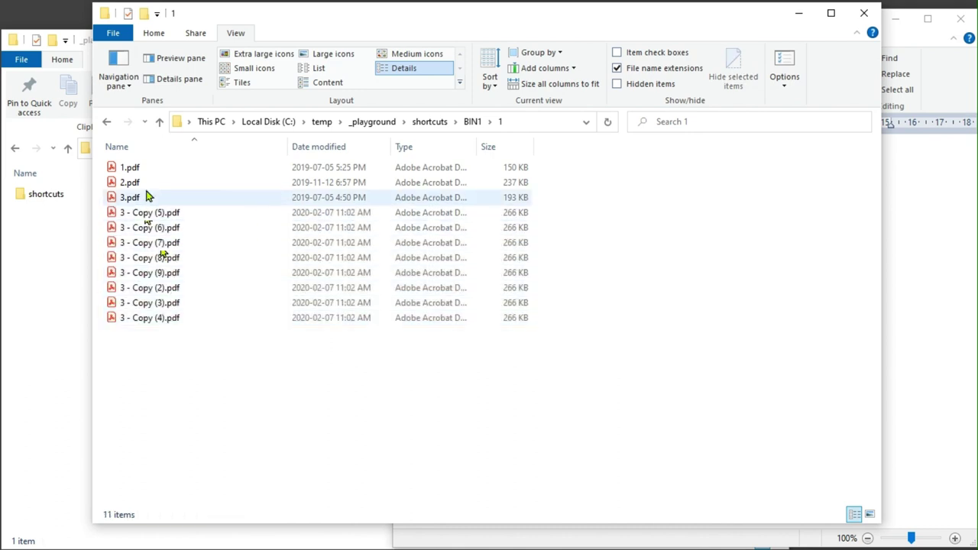
left_click(107, 123)
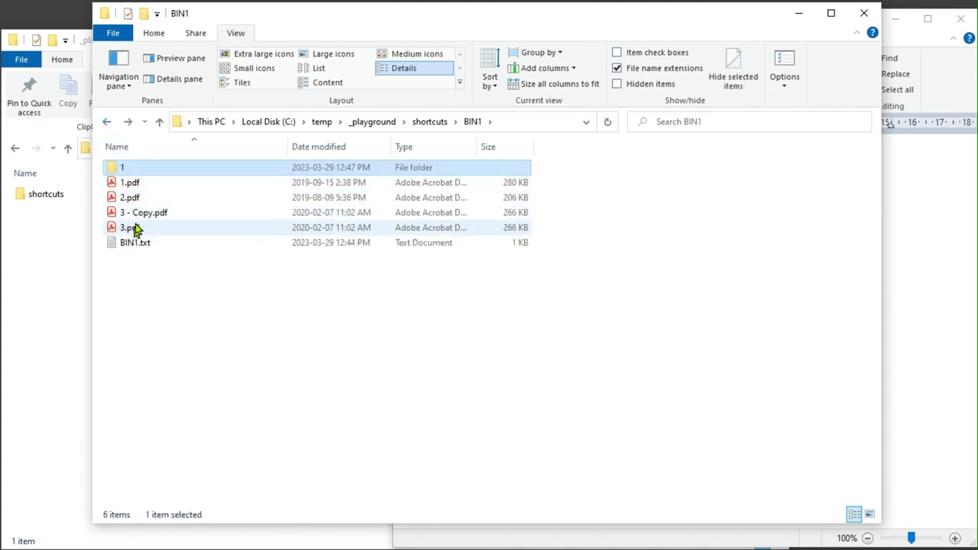
double_click(121, 170)
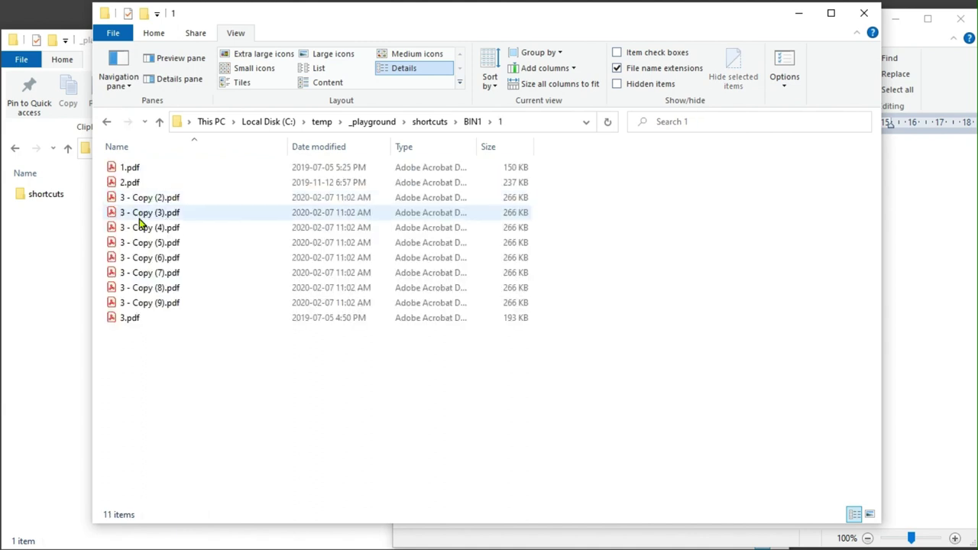
left_click(107, 124)
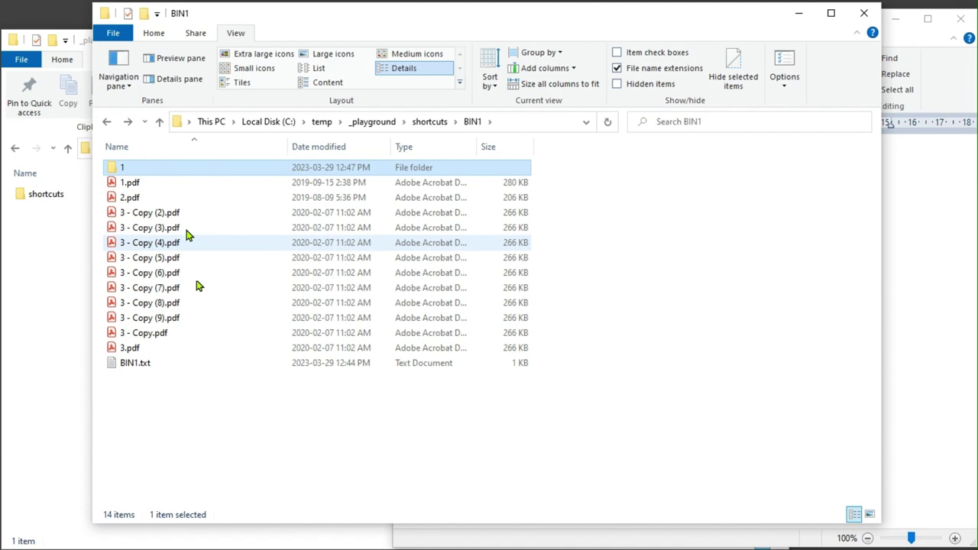
double_click(135, 170)
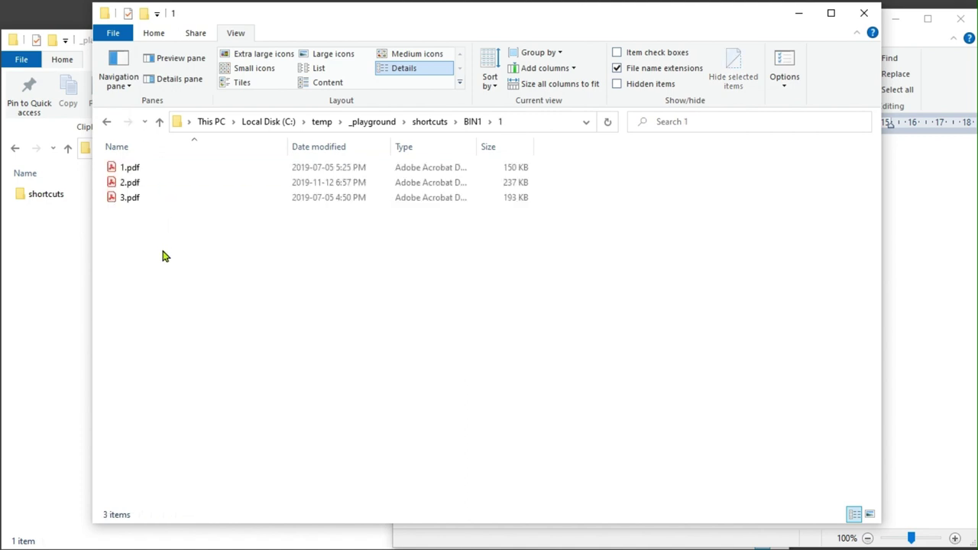
key("alt+Left")
left_click(195, 393)
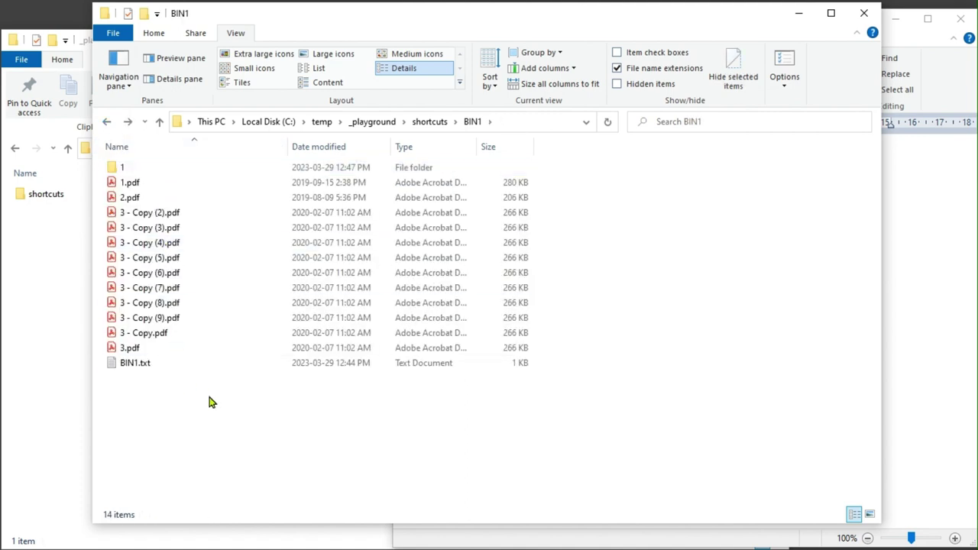
left_click(153, 218)
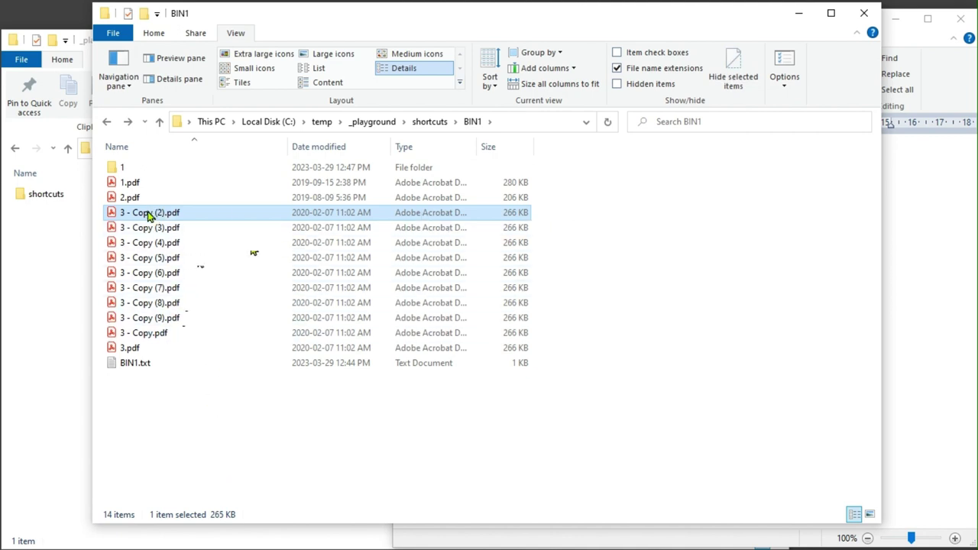
left_click(920, 475)
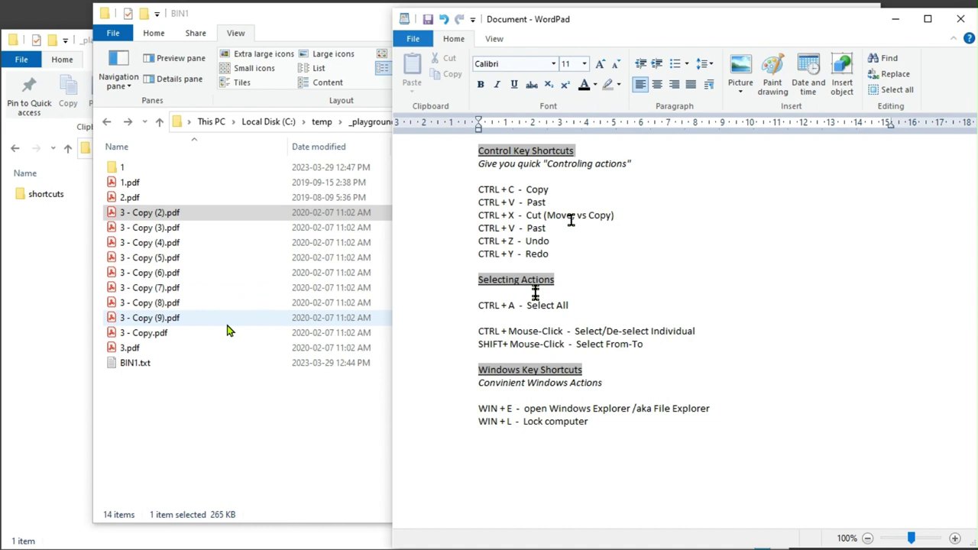
left_click(254, 377)
left_click_drag(599, 204, 139, 341)
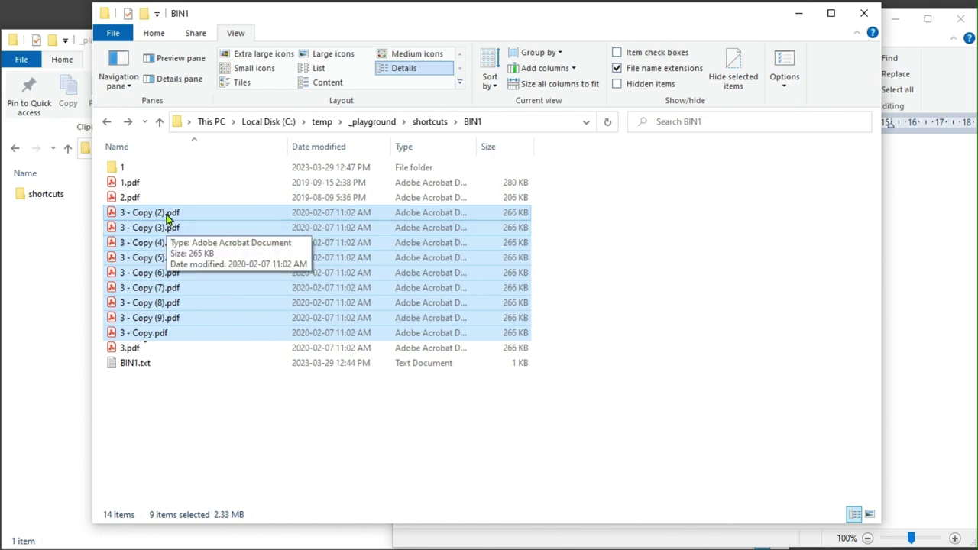
left_click_drag(168, 219, 127, 172)
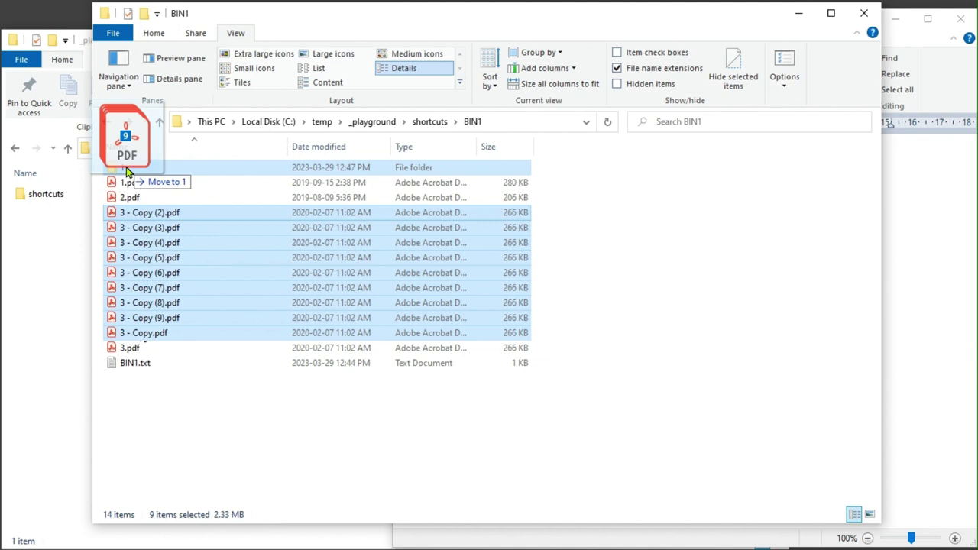
left_click_drag(127, 173, 126, 171)
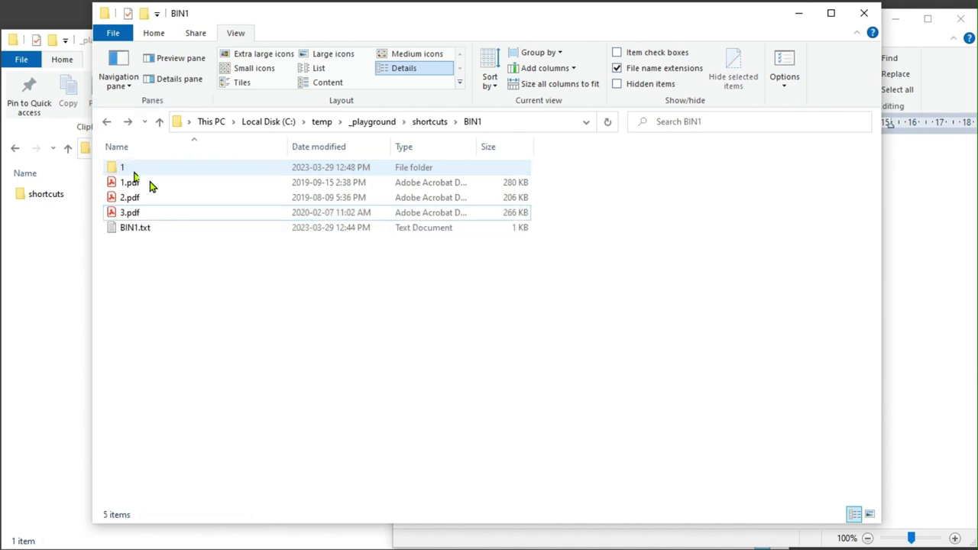
double_click(129, 169)
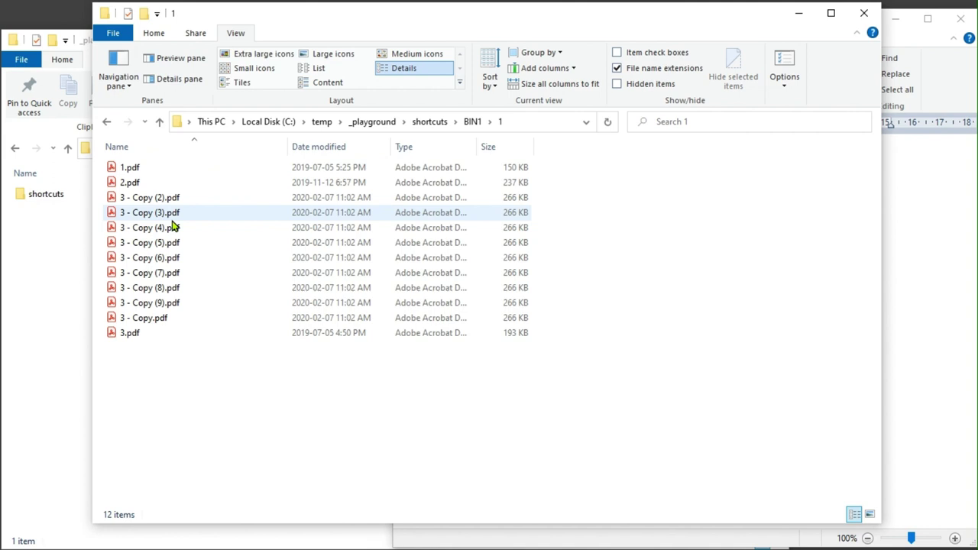
left_click(442, 125)
double_click(133, 170)
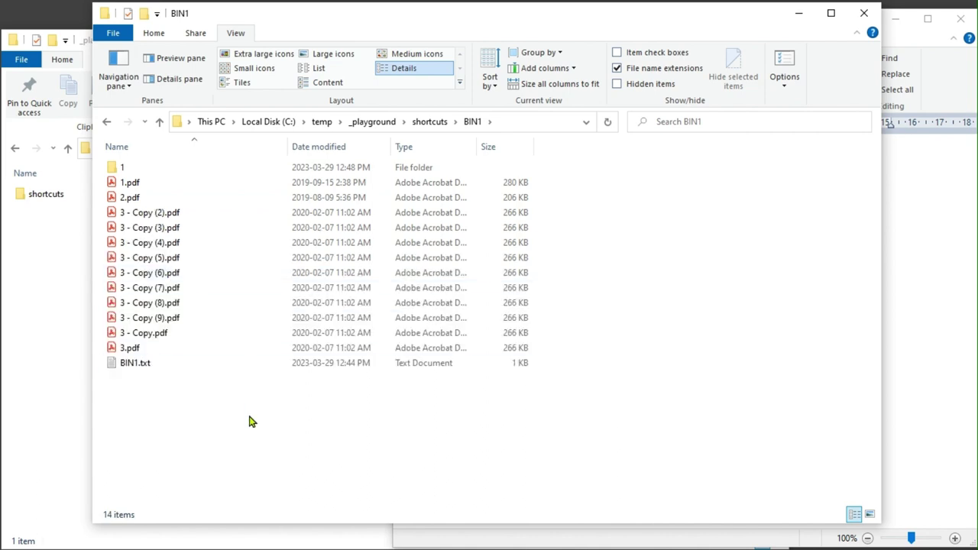
- In WordPad, mark the Undo and Redo lines, ending on CTRL + Y - Redo, then return to BIN1
left_click(937, 452)
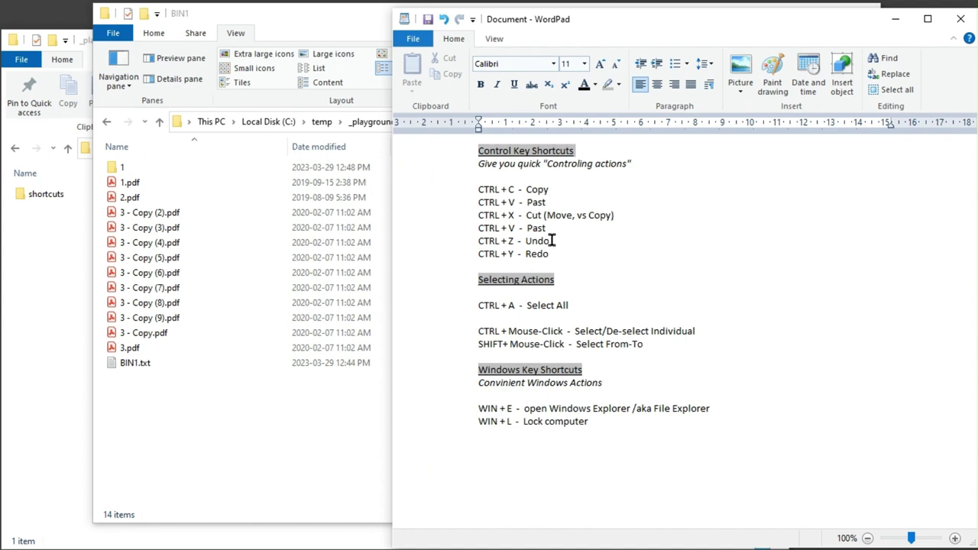
left_click_drag(557, 241, 464, 242)
left_click_drag(557, 254, 466, 253)
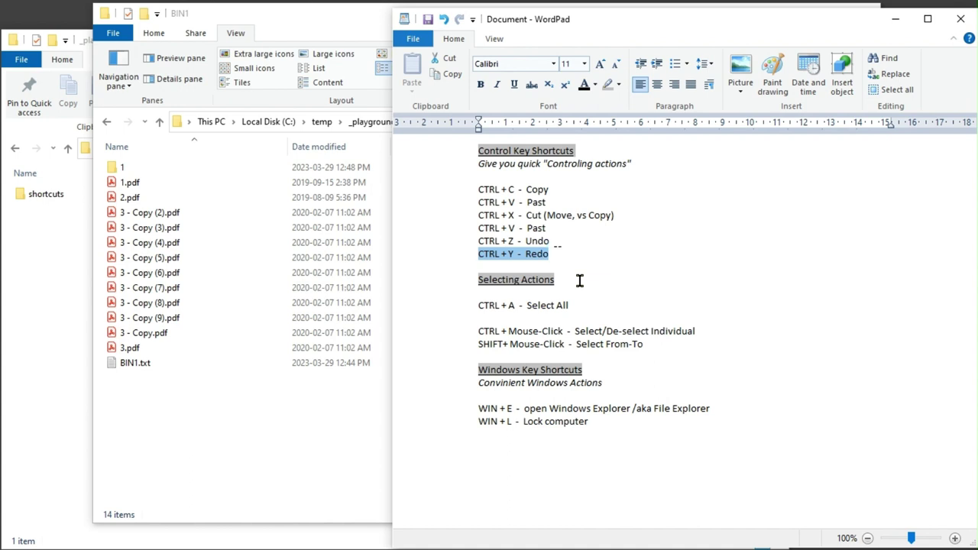
left_click_drag(563, 239, 467, 241)
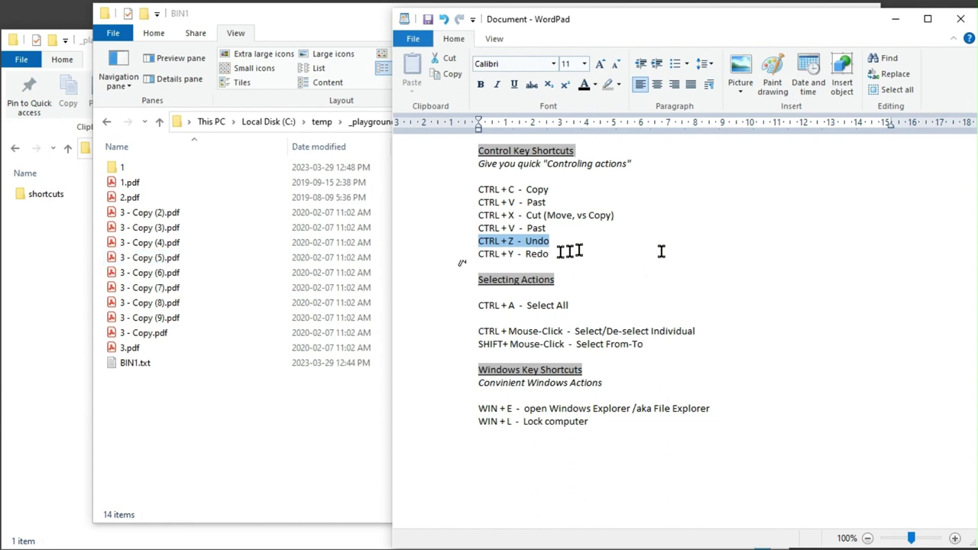
left_click_drag(476, 255, 555, 255)
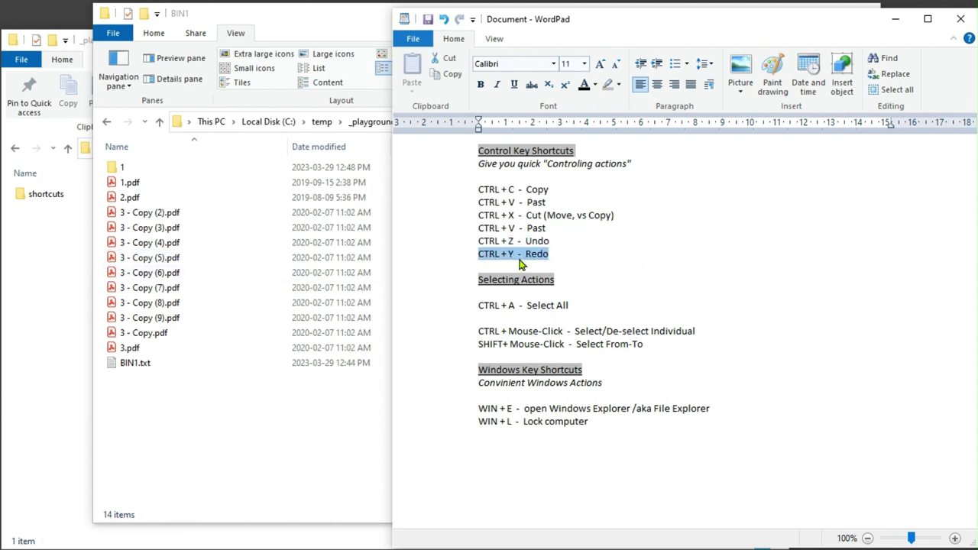
left_click(168, 276)
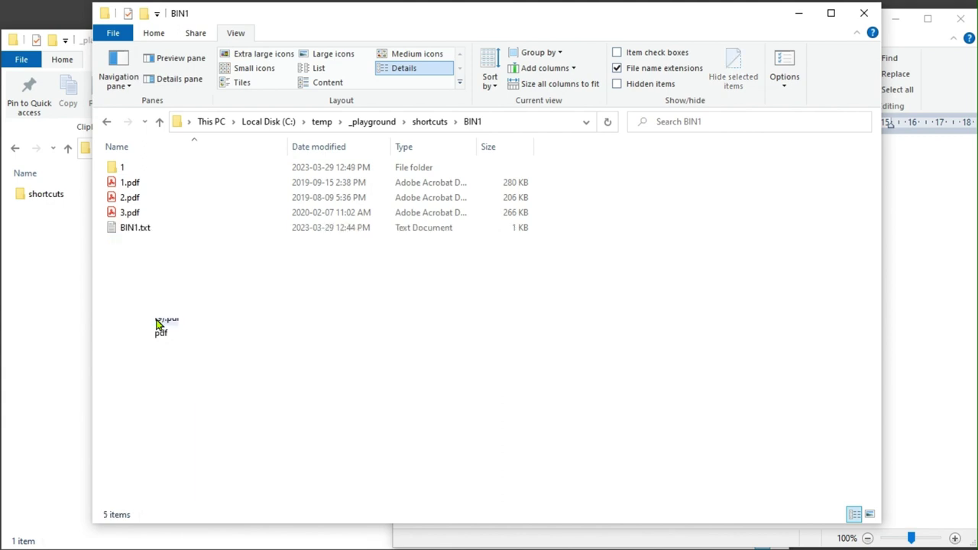
left_click_drag(156, 325, 128, 178)
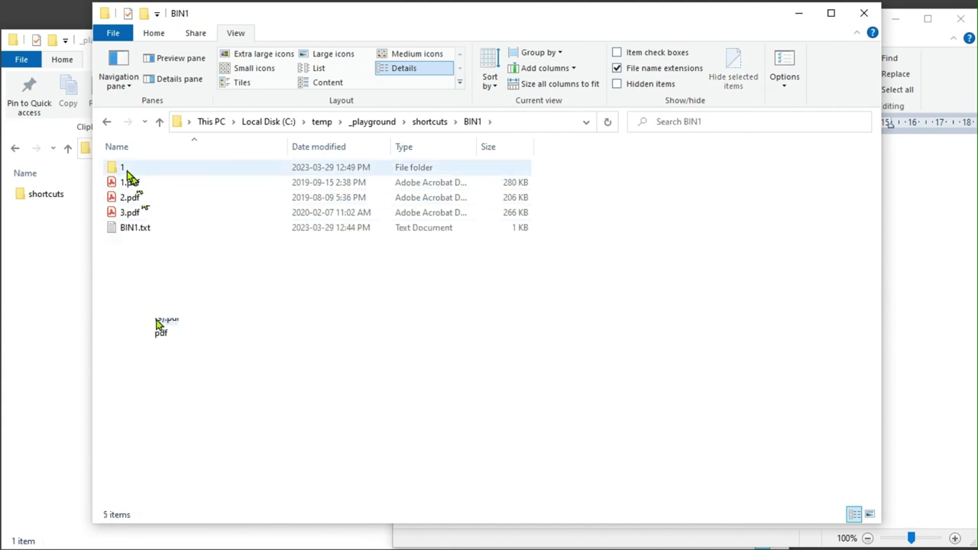
double_click(125, 168)
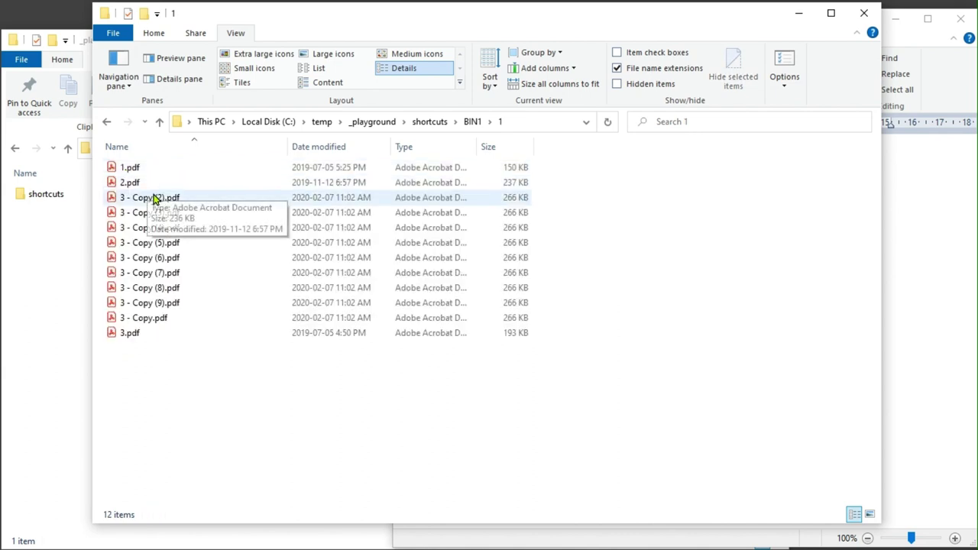
left_click(435, 122)
left_click(971, 281)
left_click(577, 255)
left_click_drag(572, 255, 424, 243)
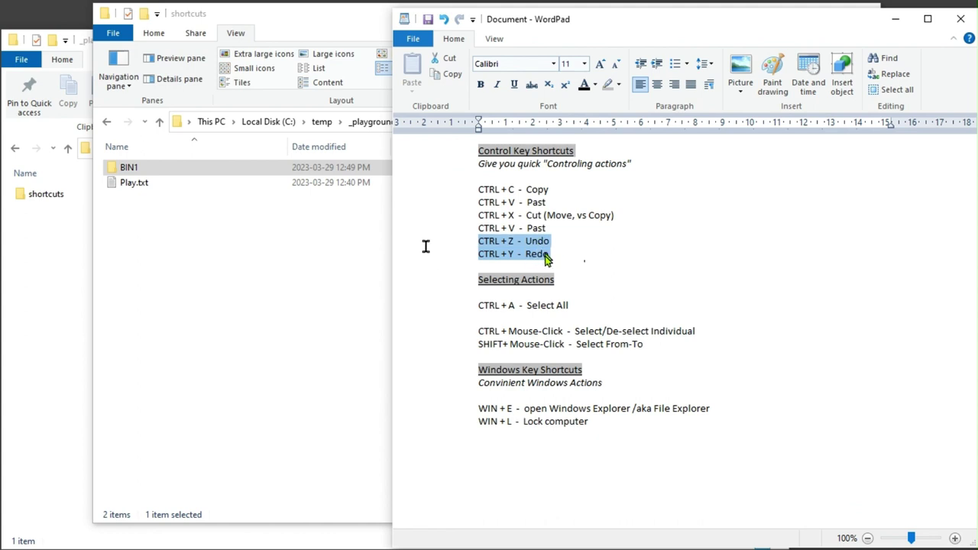
left_click(618, 263)
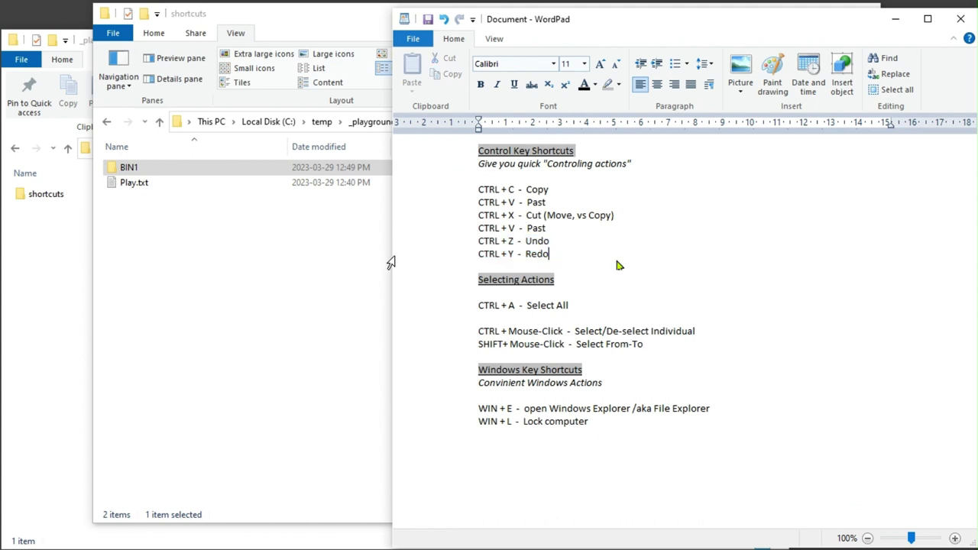
double_click(116, 171)
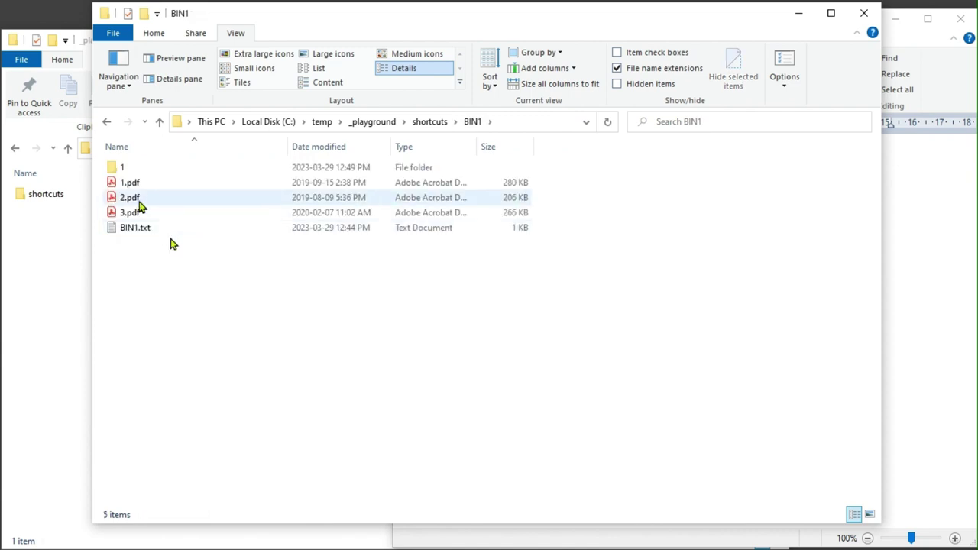
right_click(154, 274)
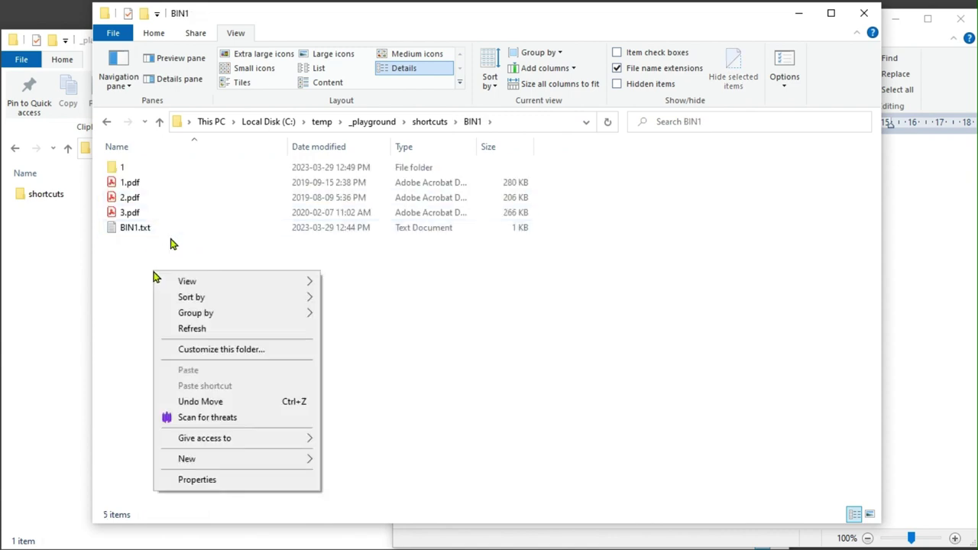
- Undo the move to restore the nine '3 - Copy' PDFs to BIN1, then nudge the window left
left_click(202, 402)
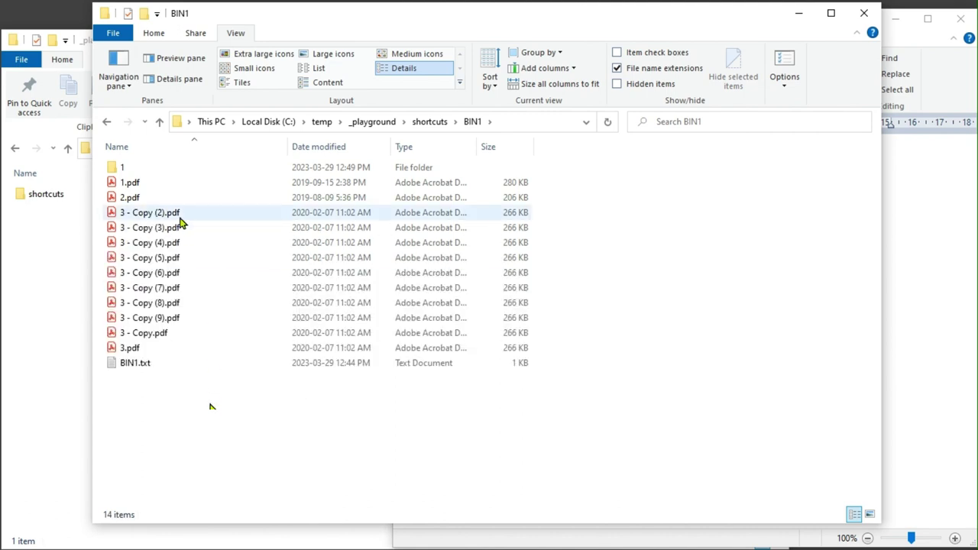
right_click(174, 408)
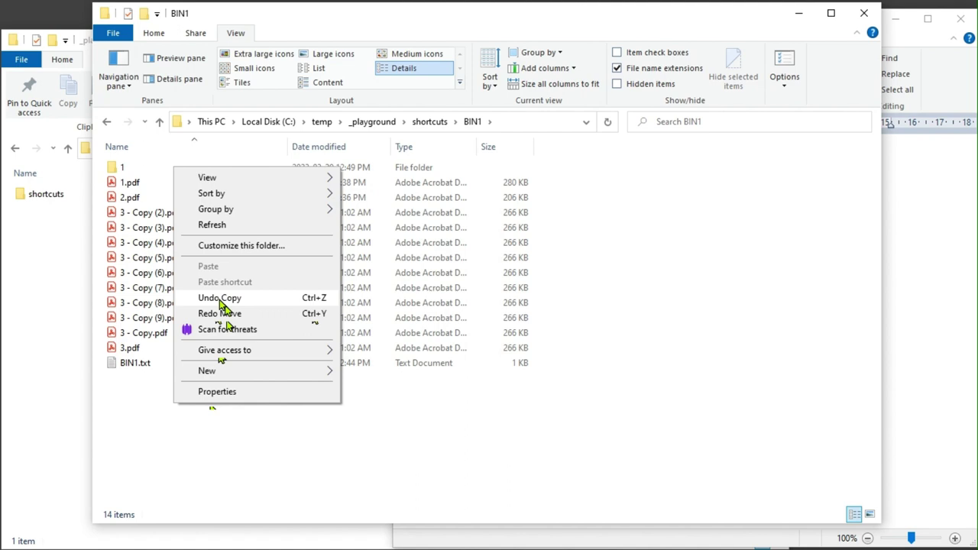
key("Escape")
mouse_move(476, 12)
left_mouse_down()
mouse_move(462, 15)
mouse_move(473, 13)
left_mouse_up()
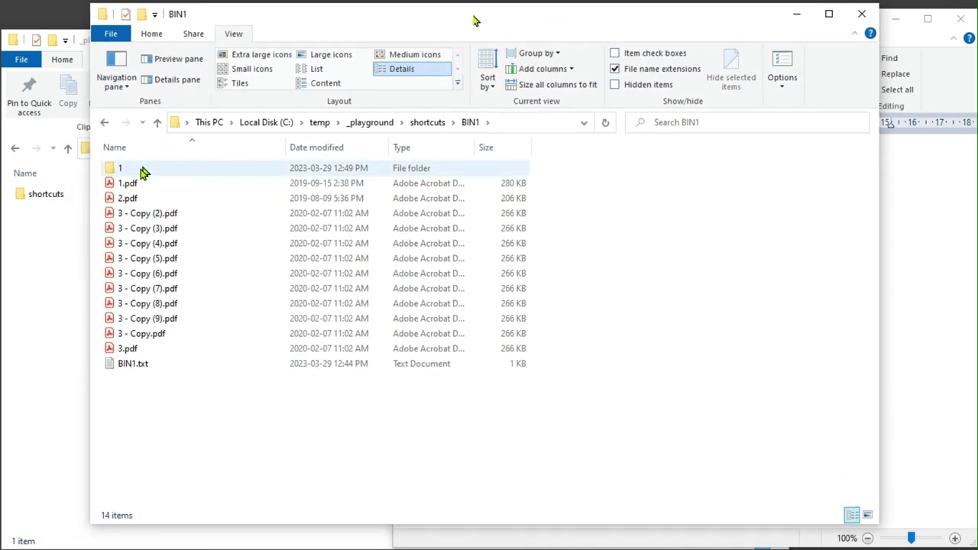
- Undo the copies with Ctrl+Z, removing 3 - Copy (3) through (9).pdf to leave seven items
right_click(195, 419)
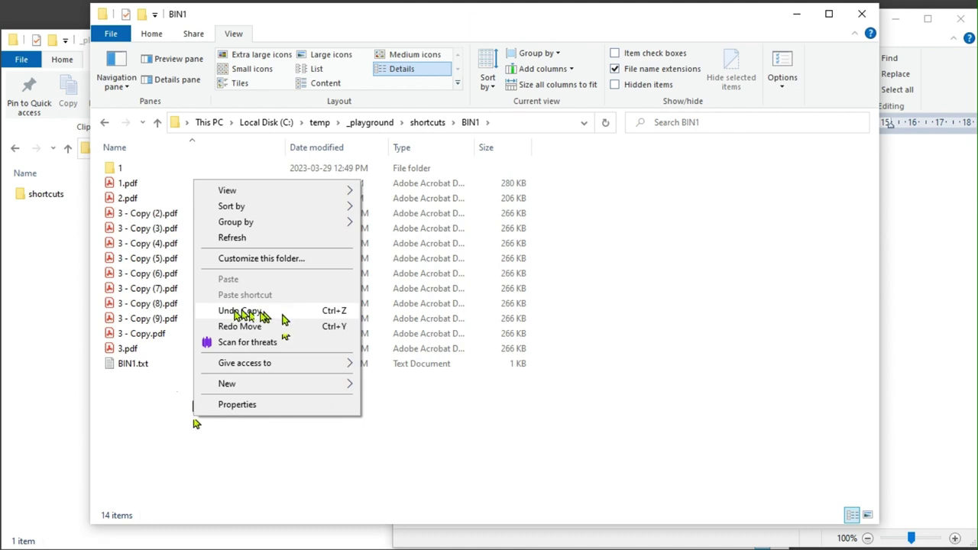
left_click(191, 454)
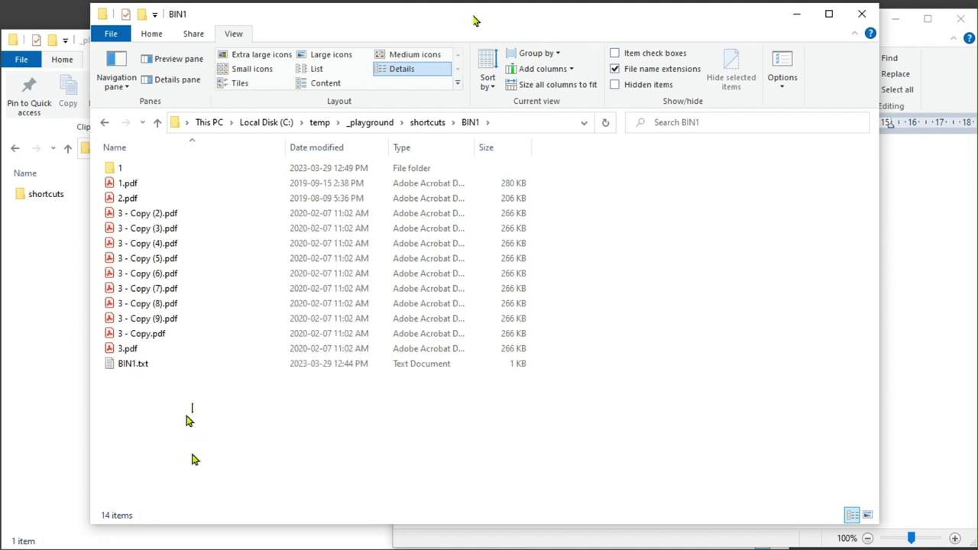
key("ctrl+z")
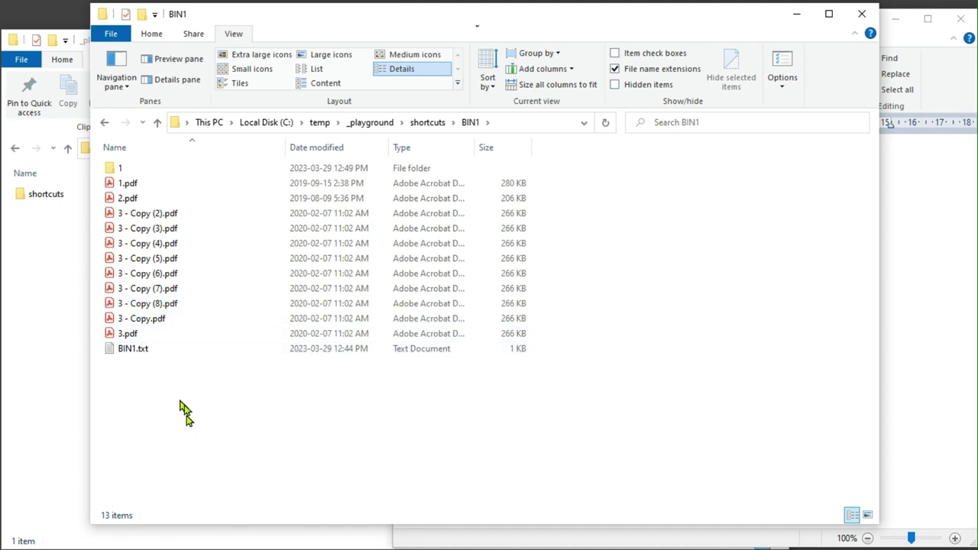
key("ctrl+z")
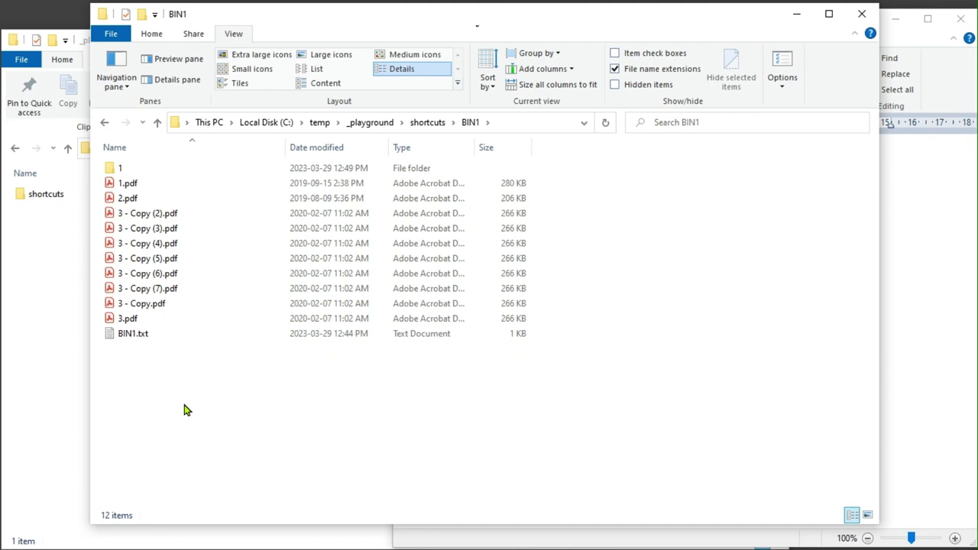
key("ctrl+z")
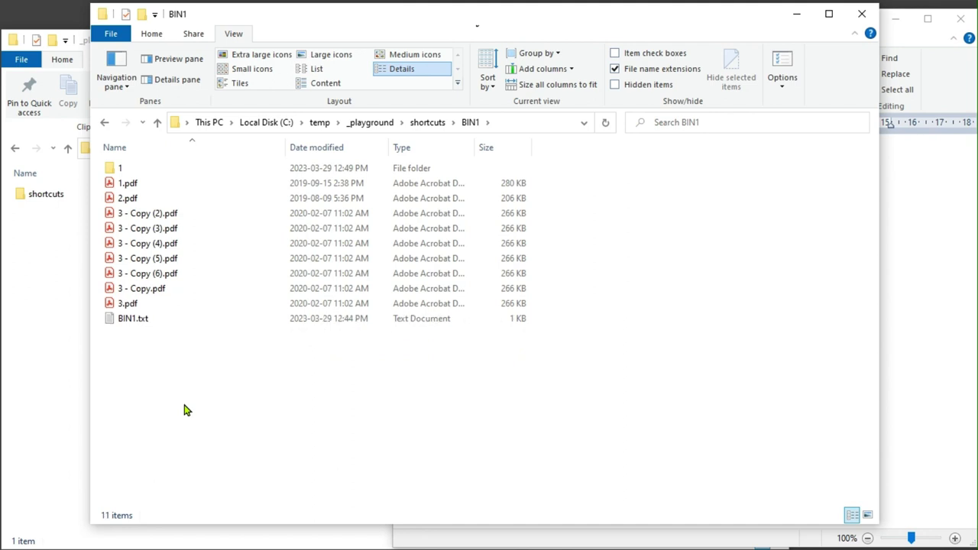
key("ctrl+z")
key("ctrl+z")
key("ctrl+z")
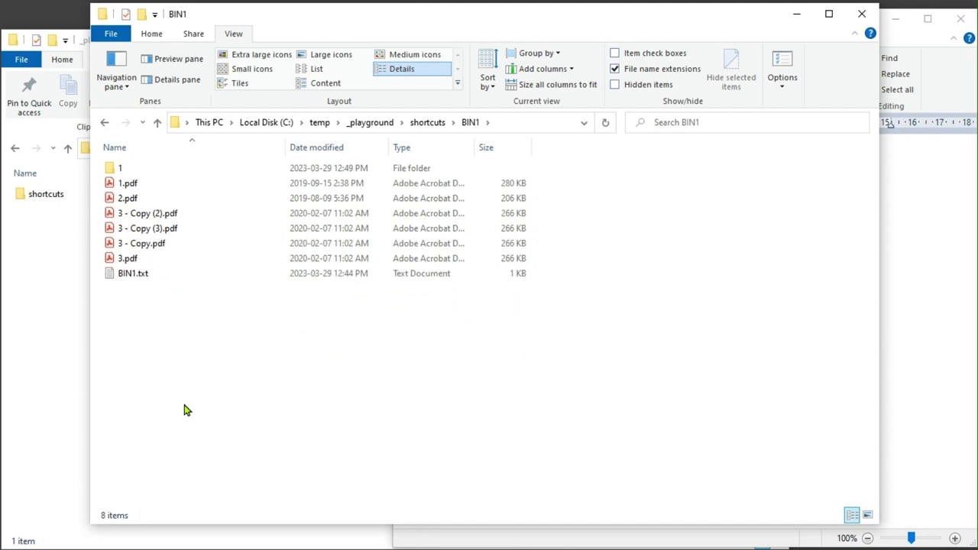
key("ctrl+z")
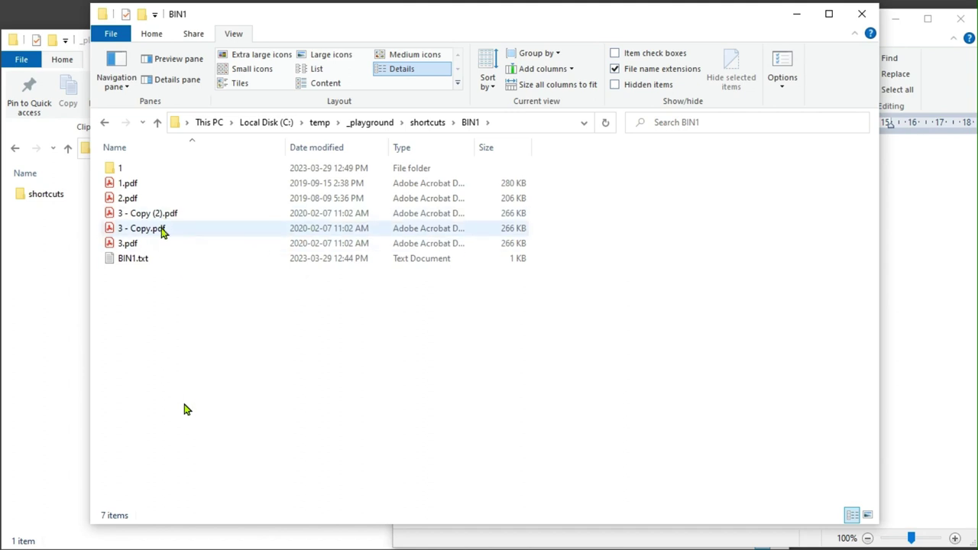
right_click(210, 333)
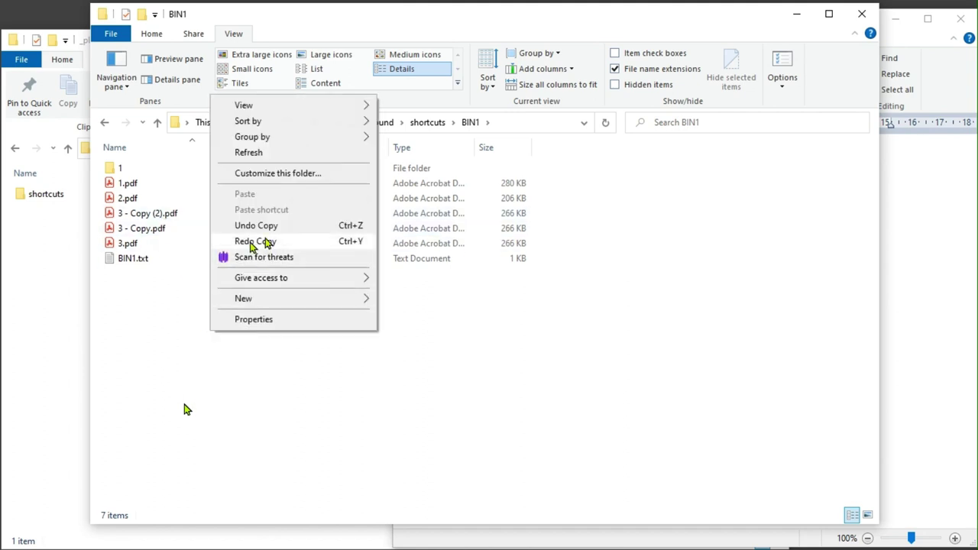
- Redo copies (3) through (9) with Ctrl+Y, then open folder 1 to check the moved PDFs
left_click(458, 373)
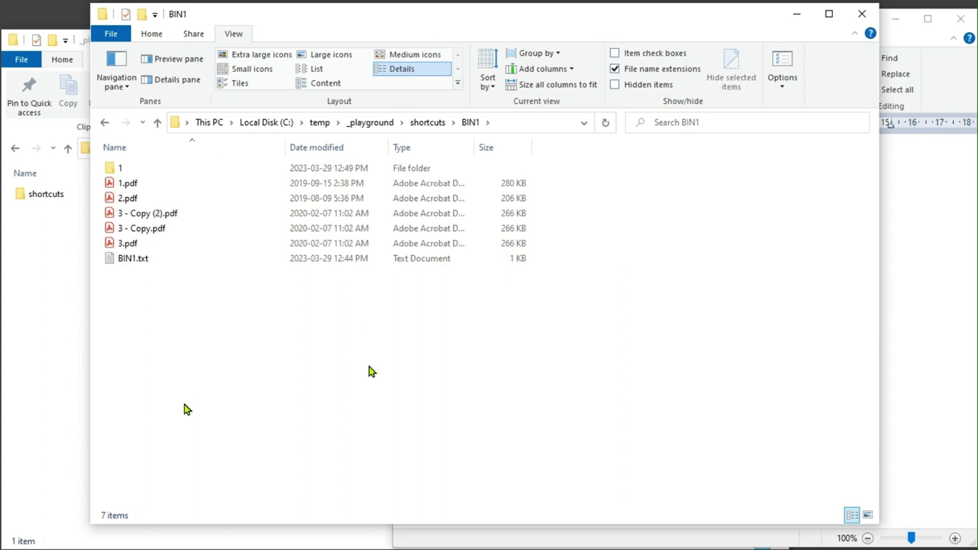
key("ctrl+y")
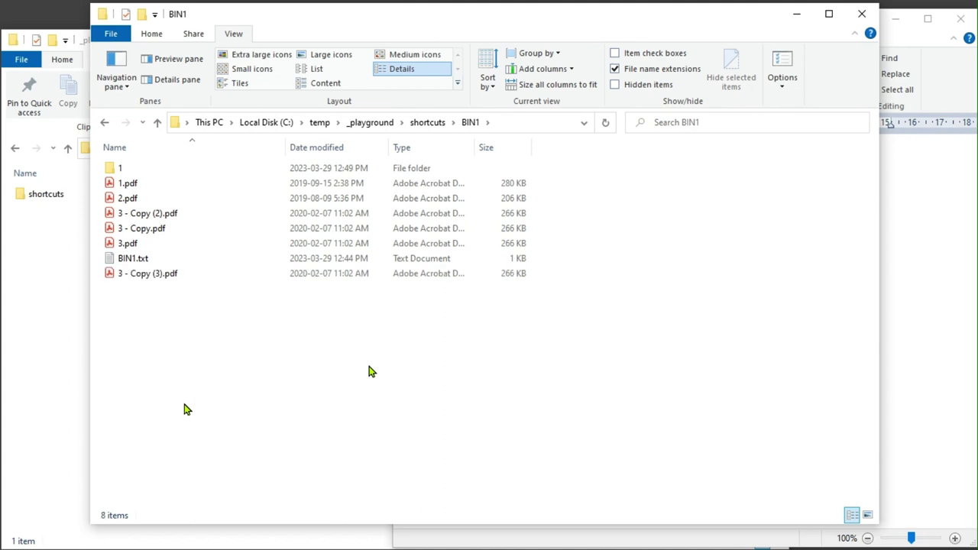
key("ctrl+y")
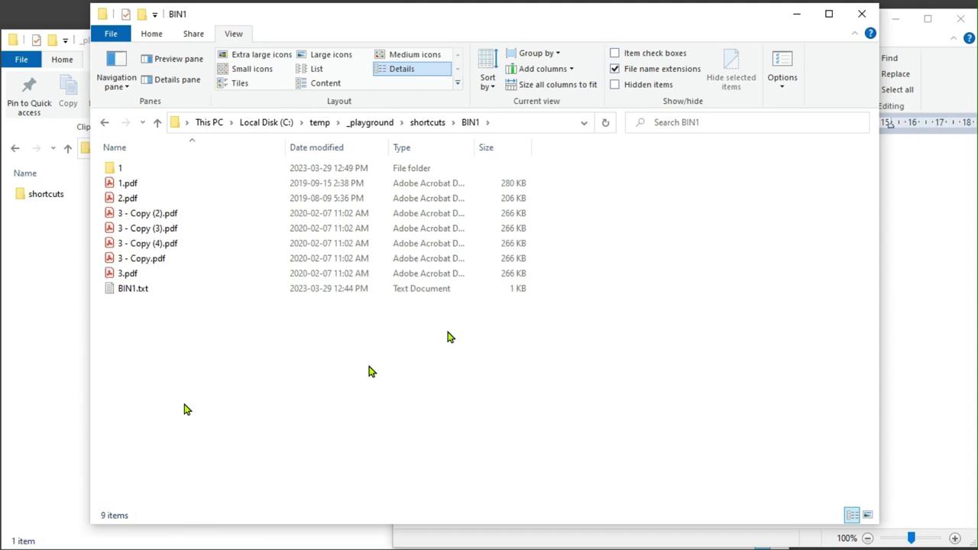
key("ctrl+y")
key("ctrl+y")
key("ctrl+y")
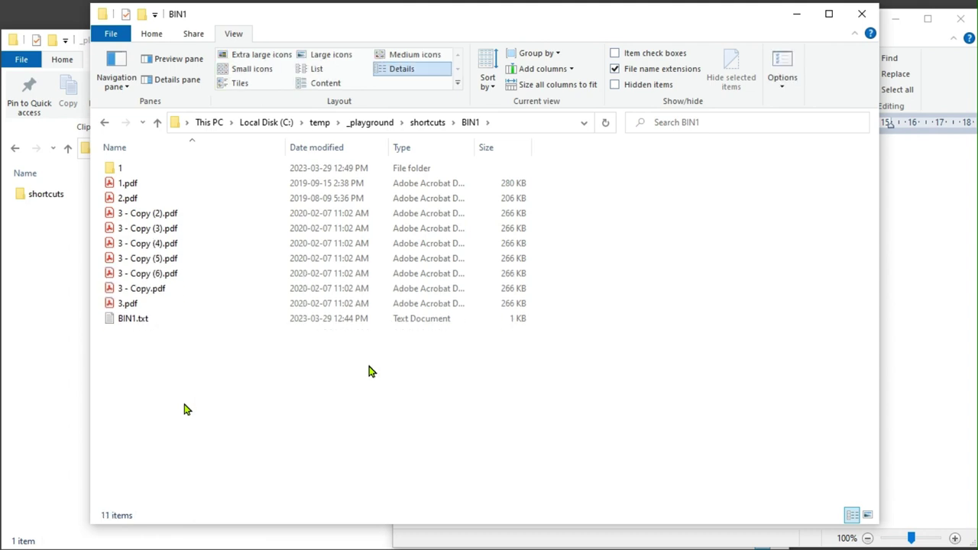
key("ctrl+y")
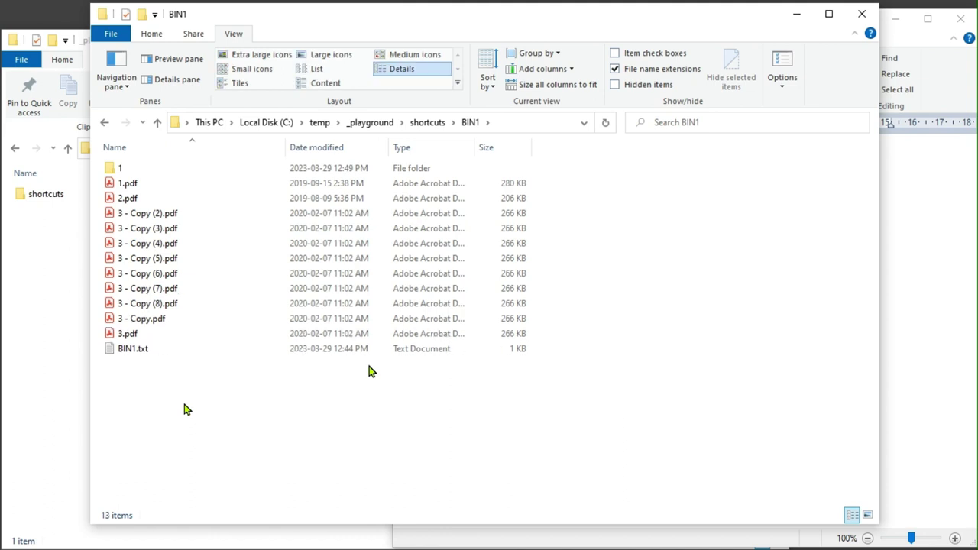
key("ctrl+y")
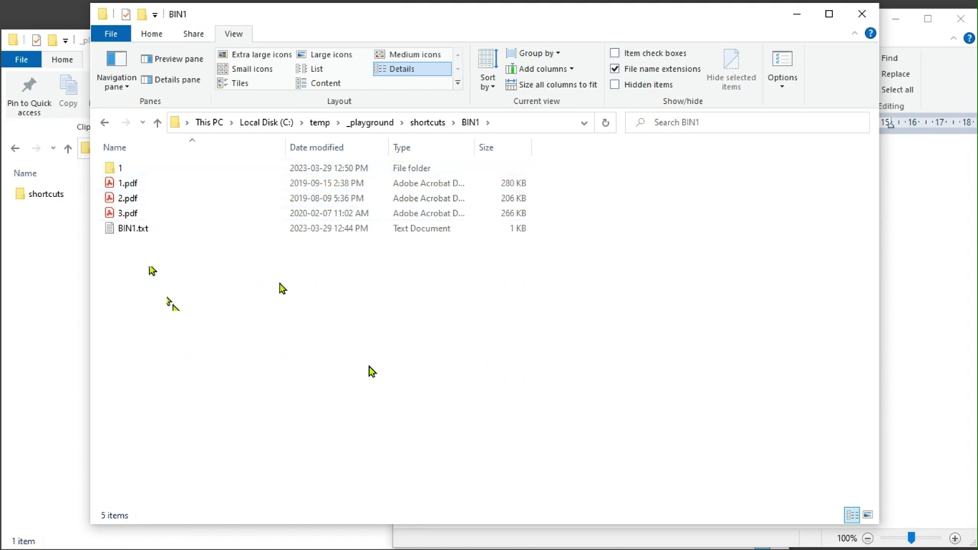
double_click(119, 168)
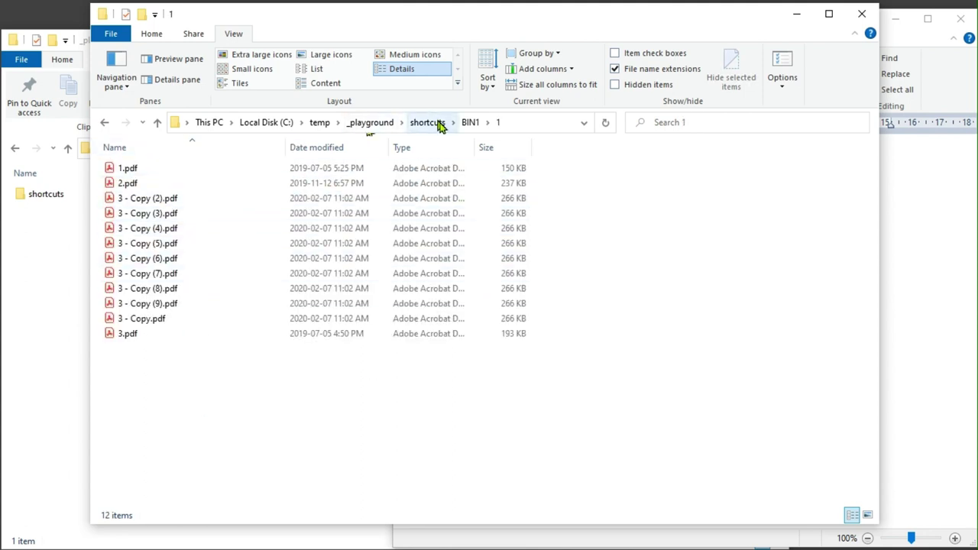
- Go back up to BIN1, clear the folder 1 selection, and dismiss the background context menu
left_click(469, 122)
left_click(212, 288)
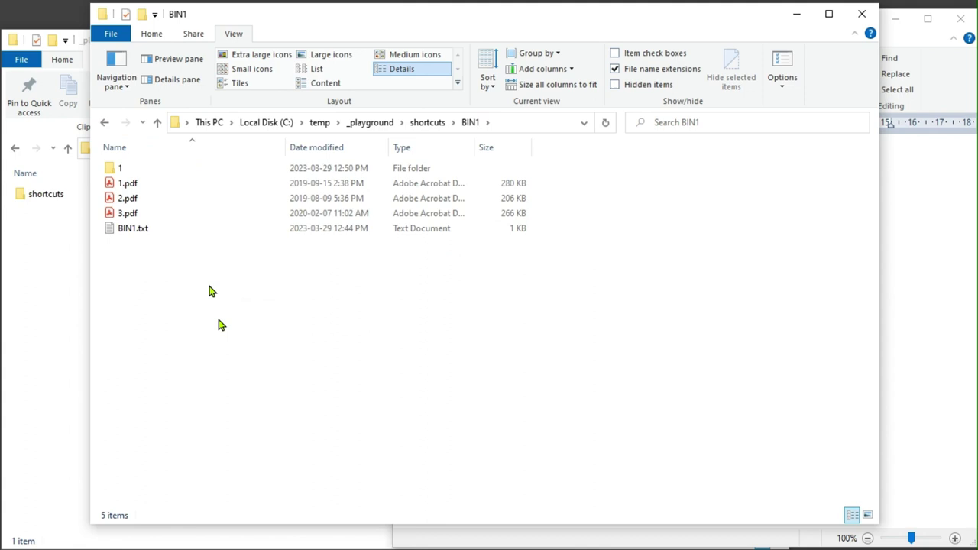
right_click(143, 258)
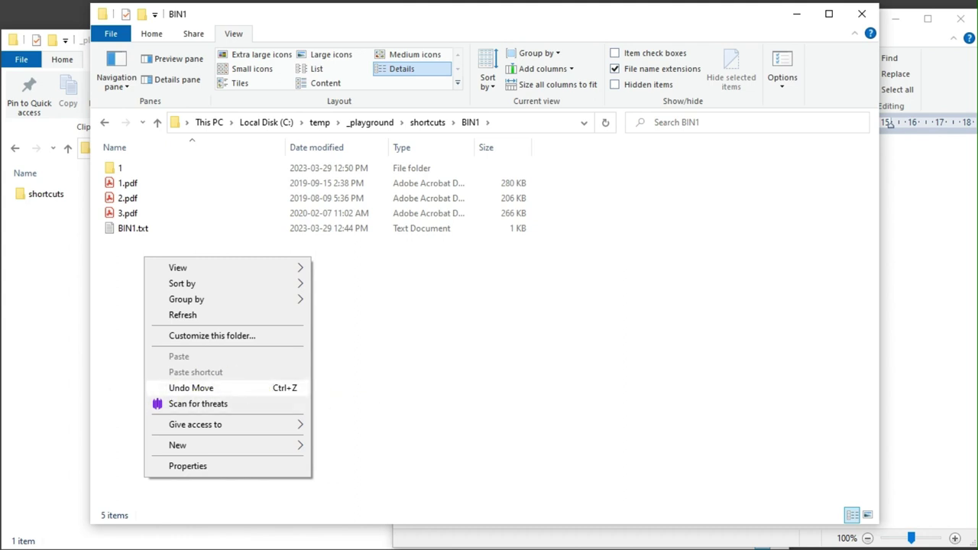
left_click(191, 389)
- In WordPad, select the CTRL + Z and CTRL + Y lines, then bring BIN1 back in front
left_click(939, 396)
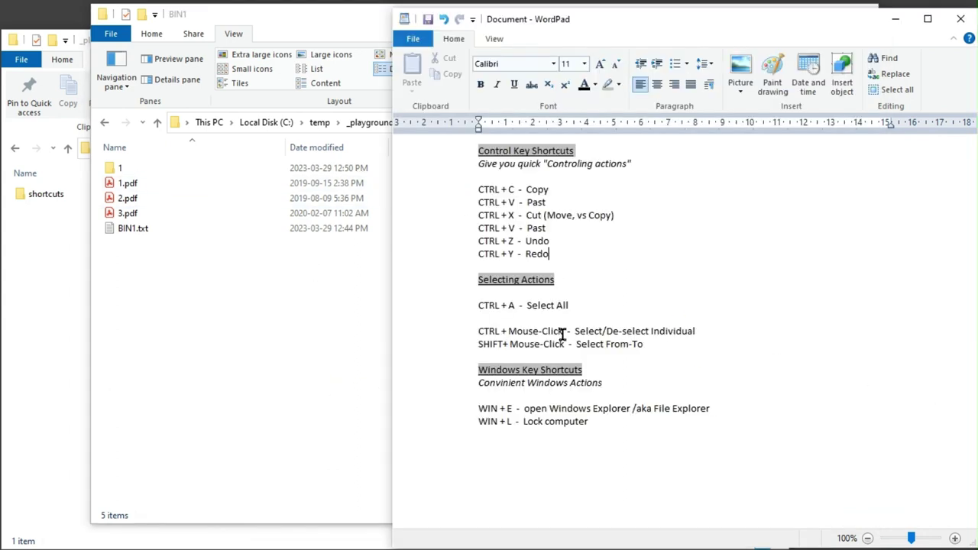
left_click_drag(560, 255, 450, 246)
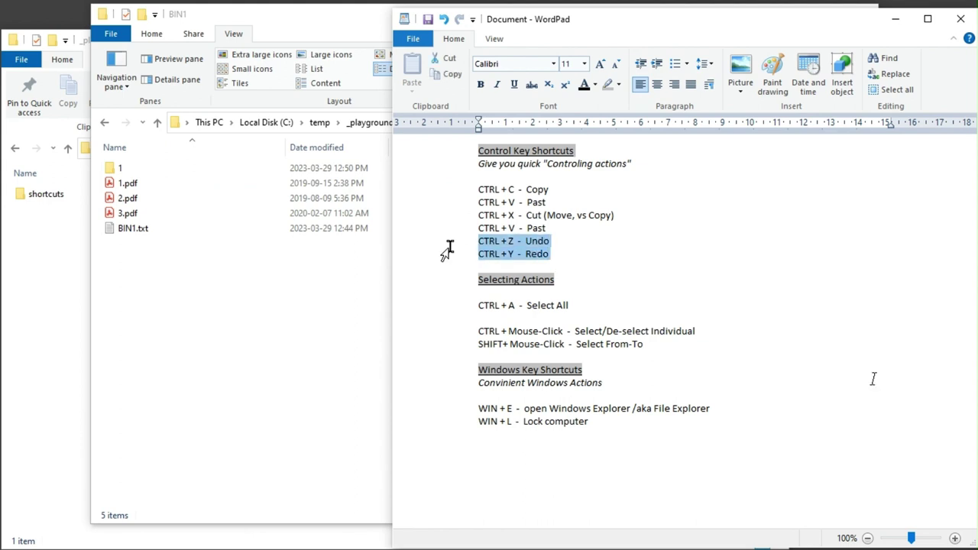
left_click(201, 342)
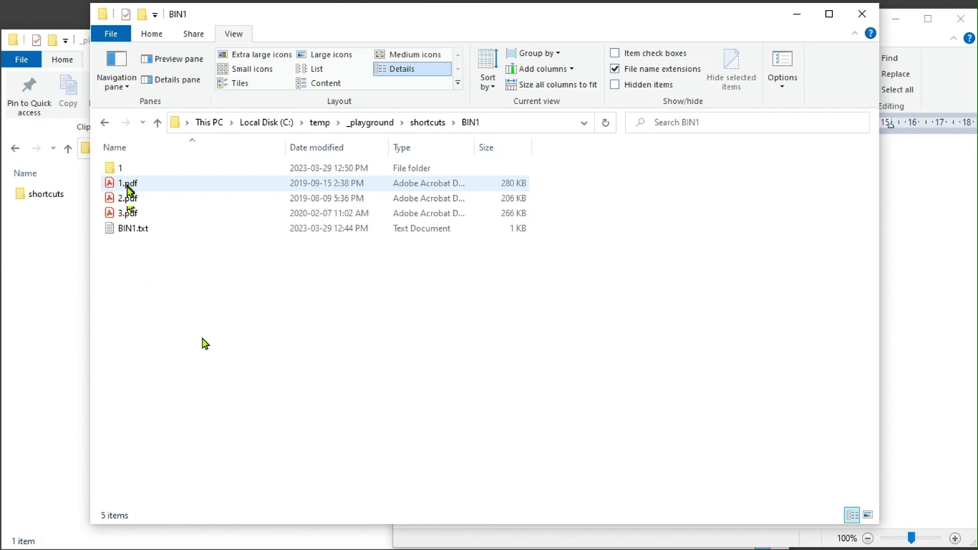
- Cancel replacing 1.pdf in folder 1, then copy 1.pdf within BIN1 to make 1 - Copy.pdf
left_click_drag(128, 187, 120, 168)
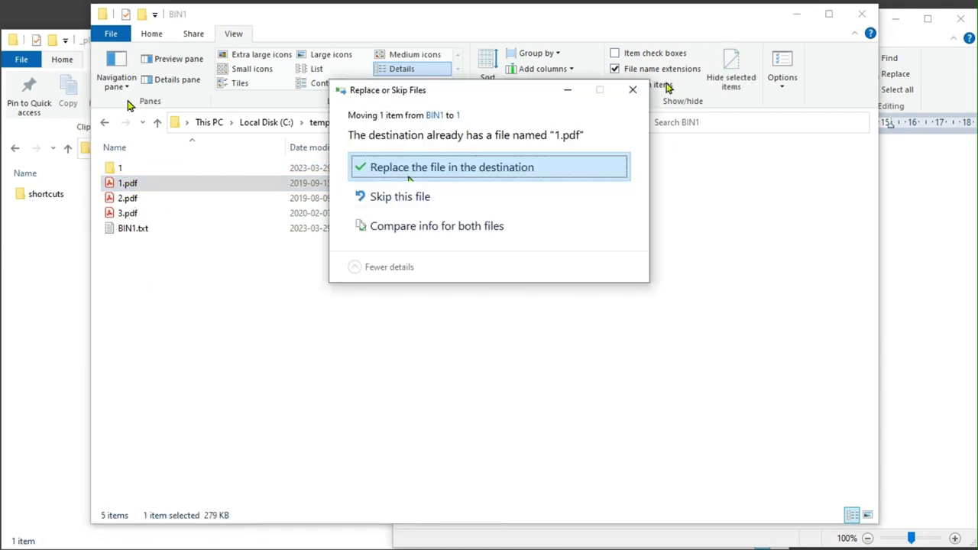
left_click(634, 93)
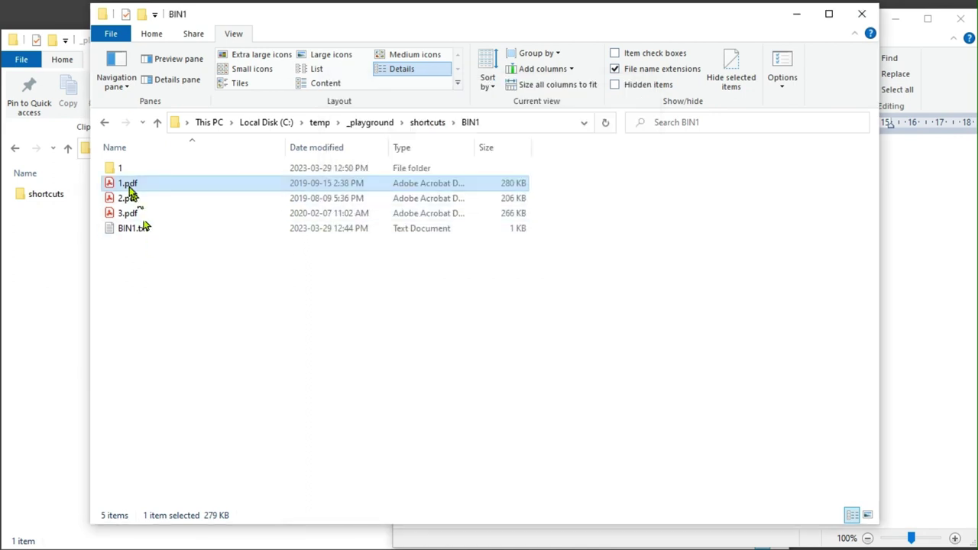
left_click_drag(130, 191, 145, 277)
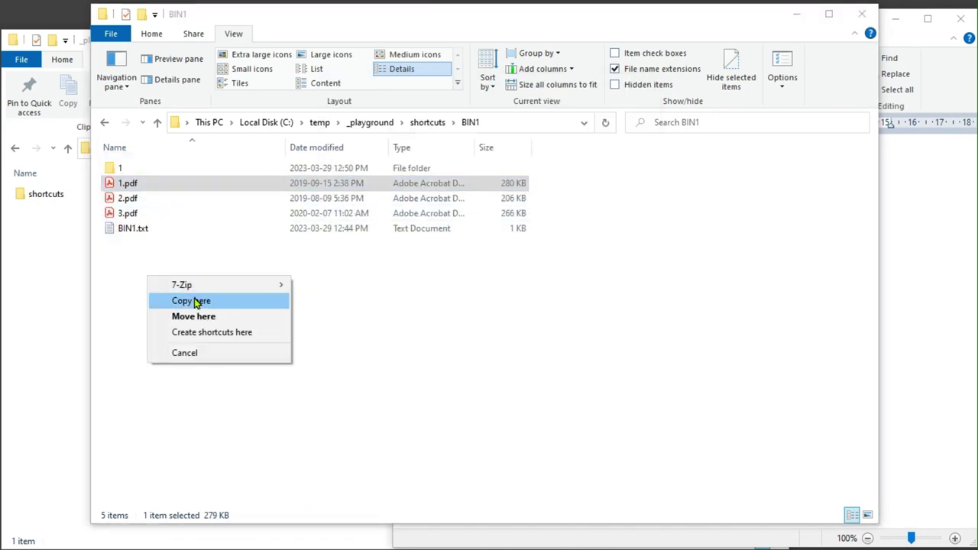
left_click(194, 299)
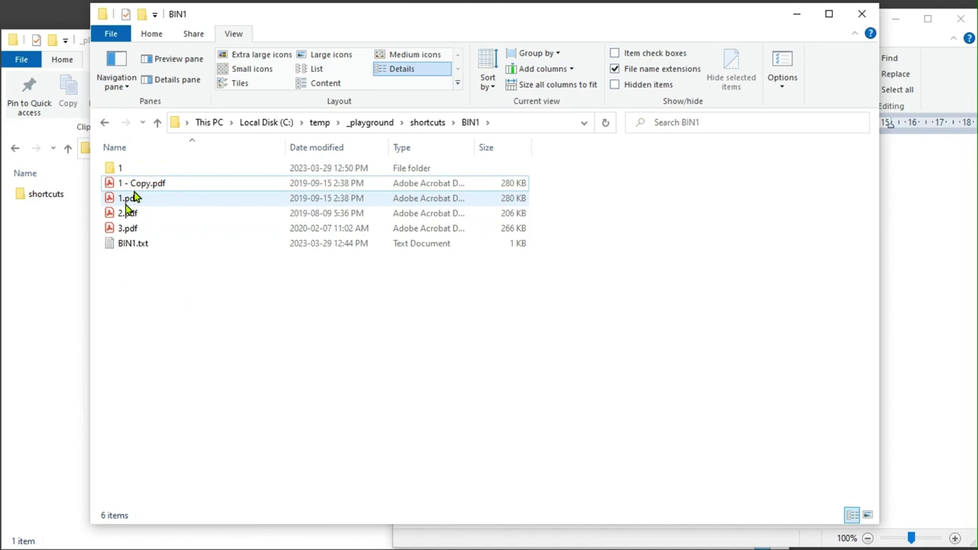
- Delete 1 - Copy.pdf, restore it, and clear the selection
left_click(128, 185)
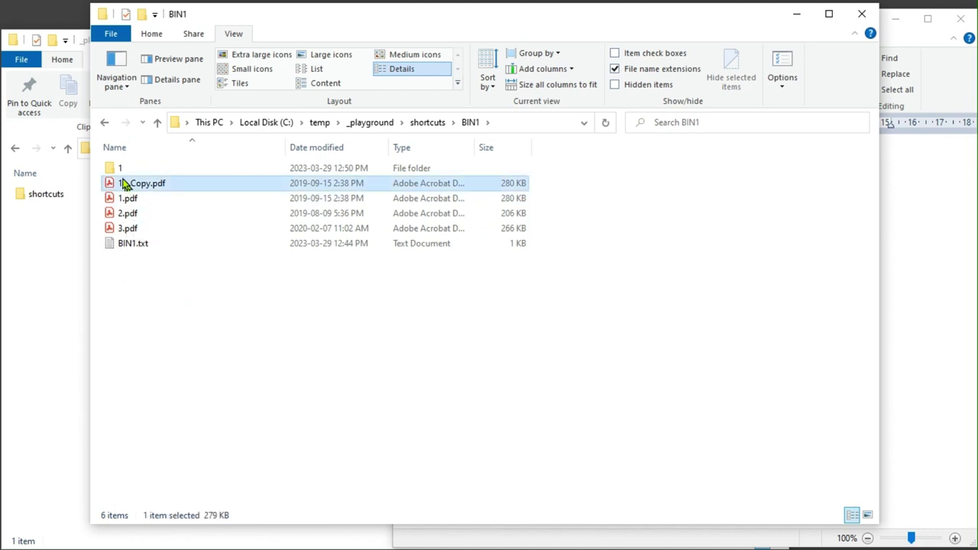
key("Delete")
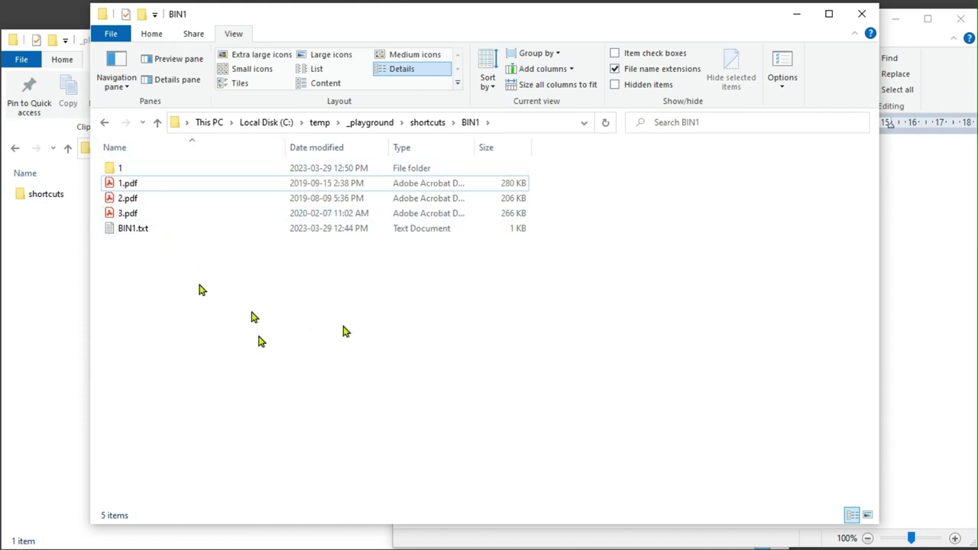
key("ctrl+v")
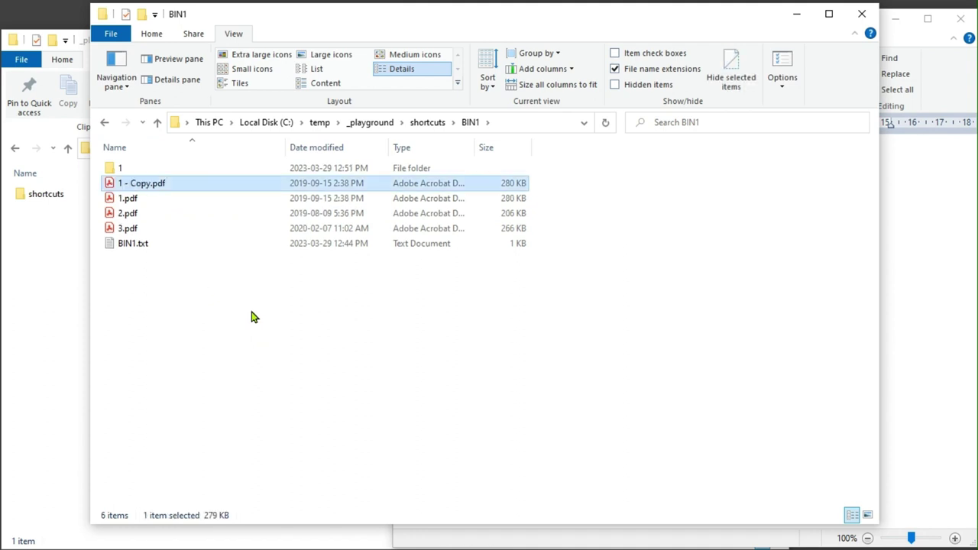
left_click(254, 317)
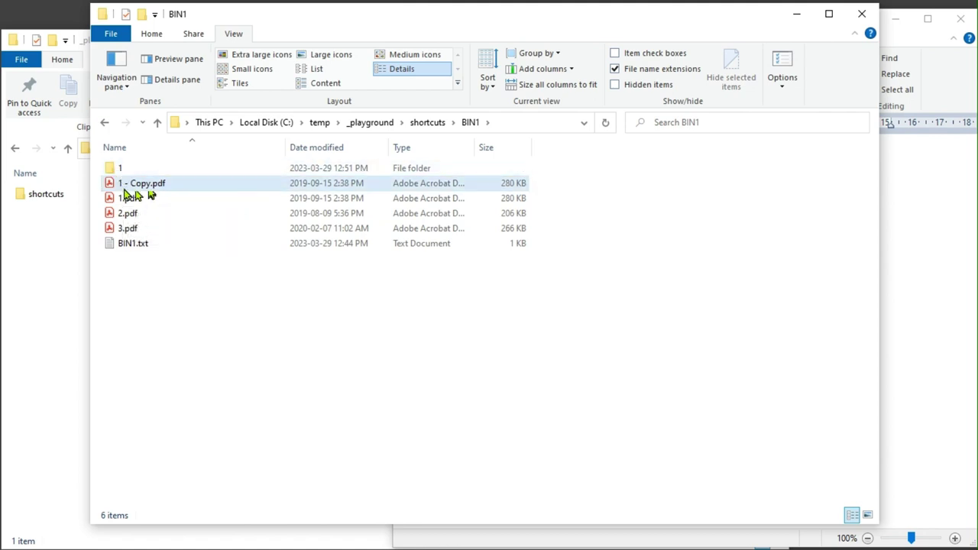
- Make the BIN1 folder window narrower by dragging its right edge left
left_click_drag(607, 180, 113, 225)
left_click(324, 283)
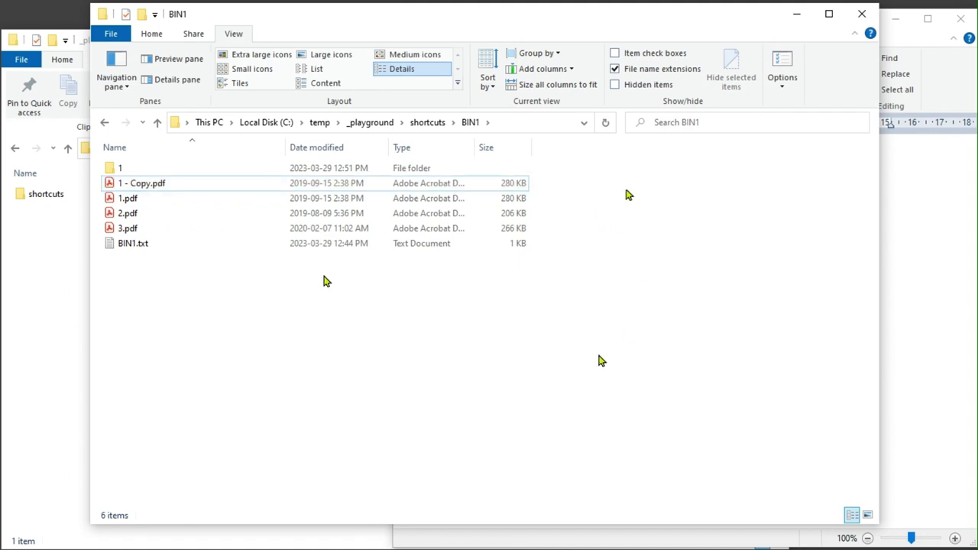
left_click_drag(878, 193, 722, 191)
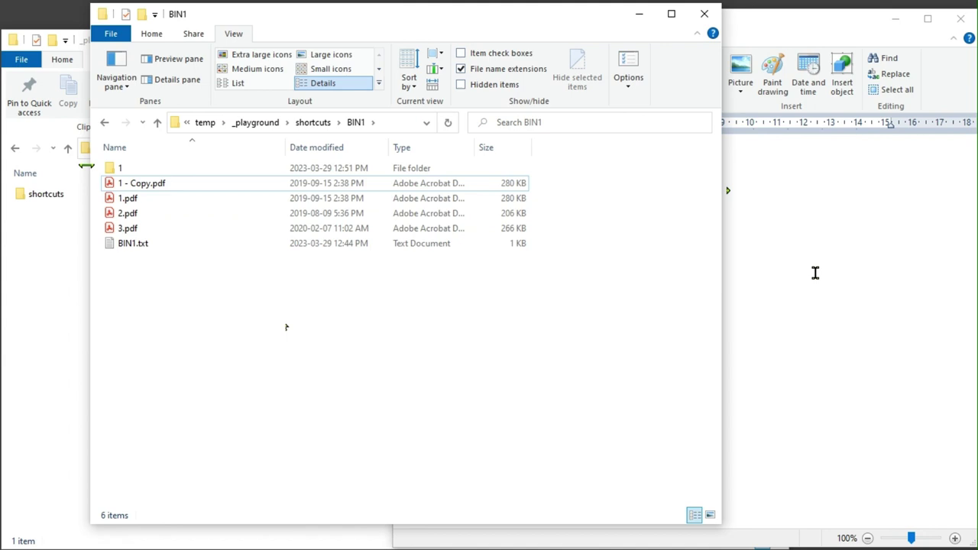
left_click(841, 26)
left_click(175, 318)
key("Down")
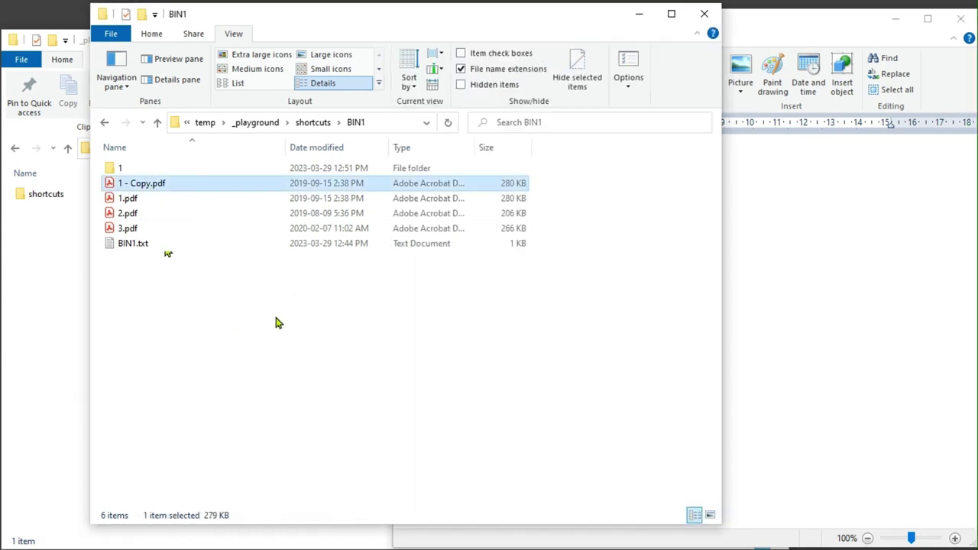
left_click(852, 358)
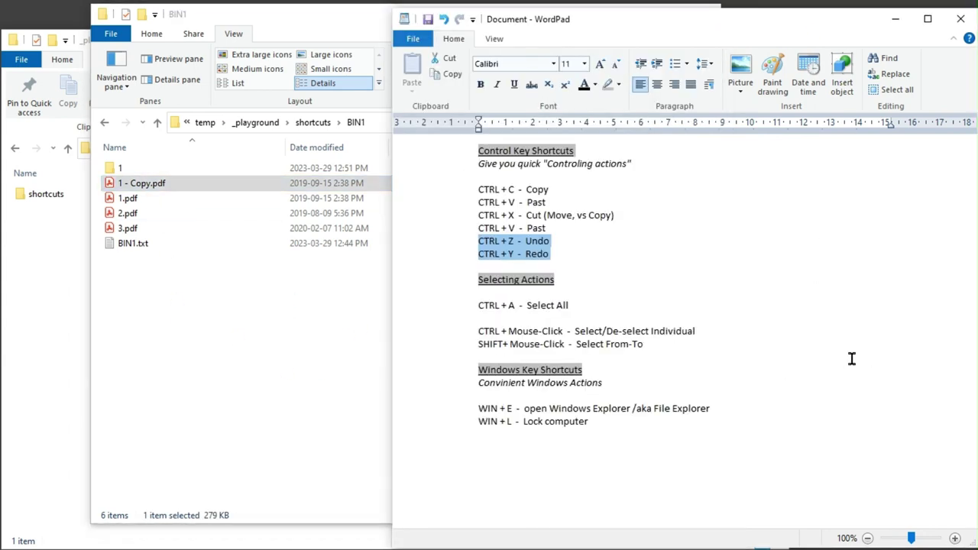
left_click(559, 246)
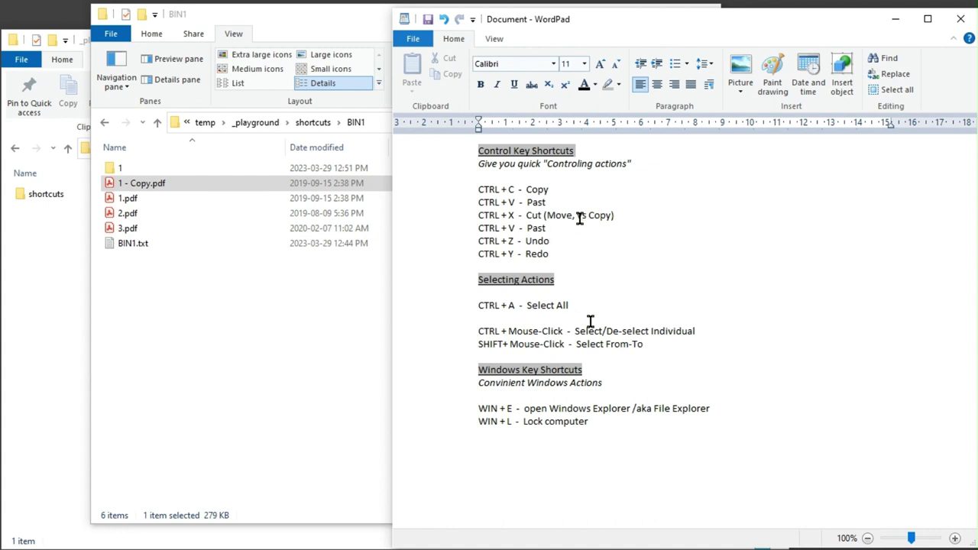
left_click_drag(570, 306, 475, 305)
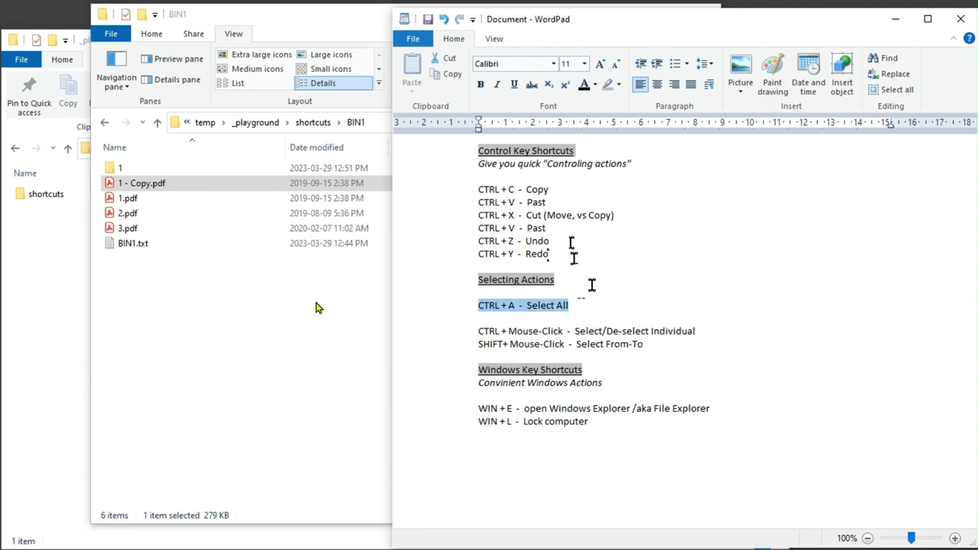
left_click(617, 314)
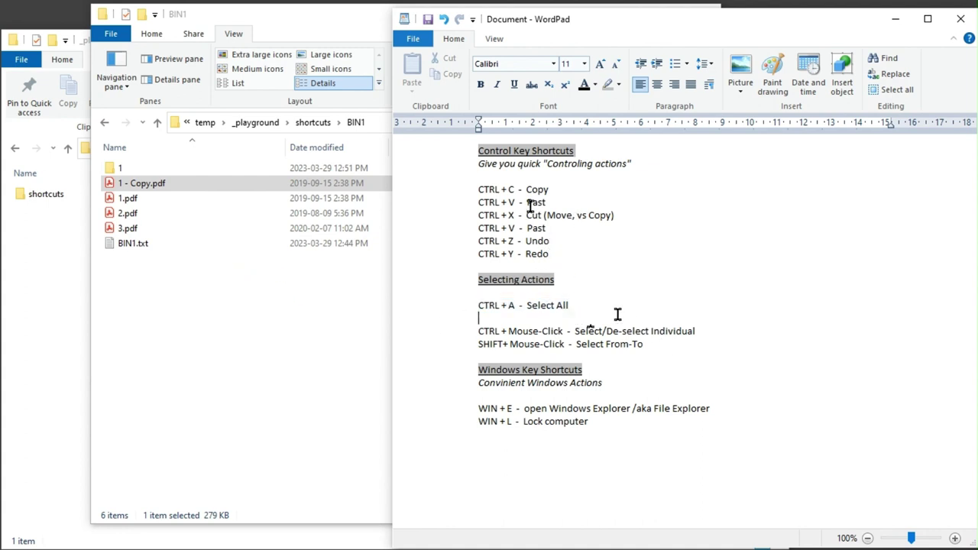
left_click_drag(753, 430, 498, 146)
left_click(634, 321)
key("ctrl+a")
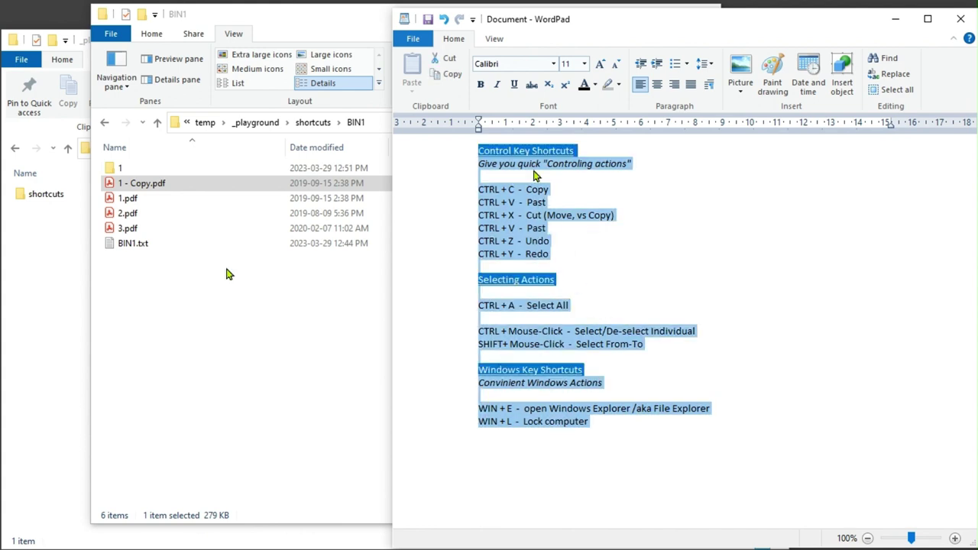
left_click(668, 396)
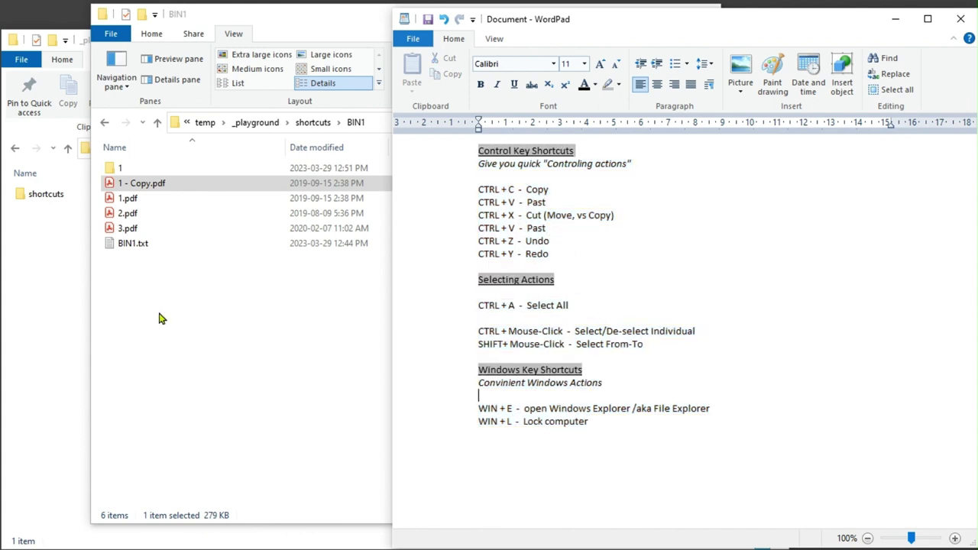
left_click(165, 303)
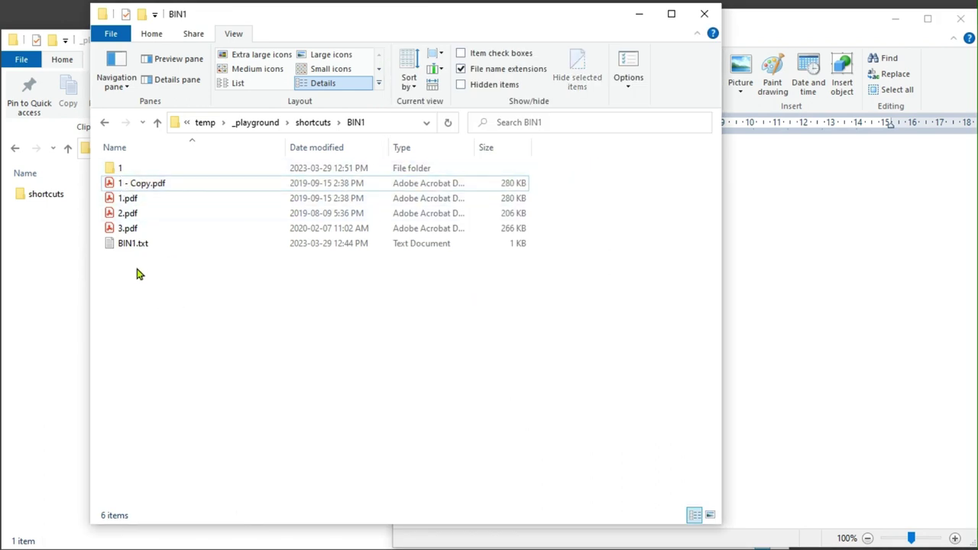
left_click(128, 229)
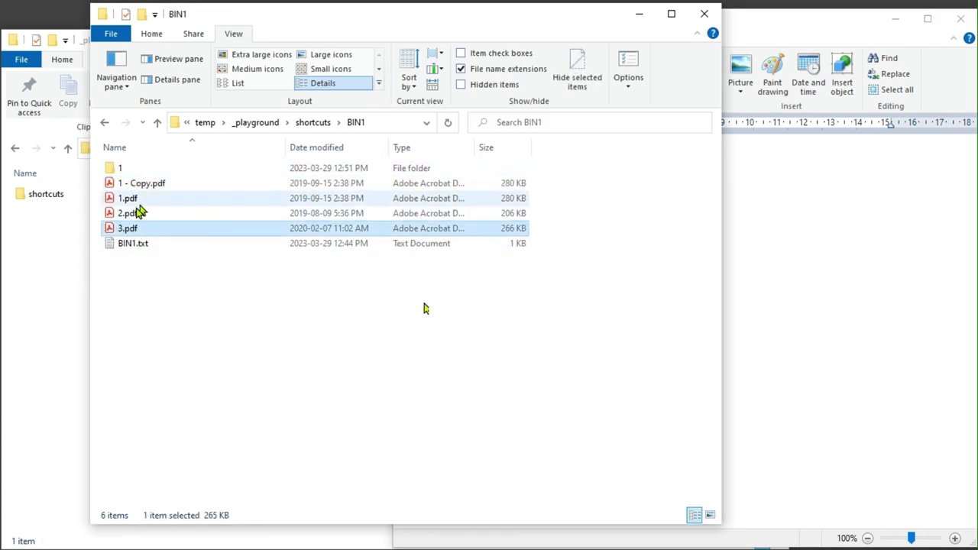
left_click(135, 249)
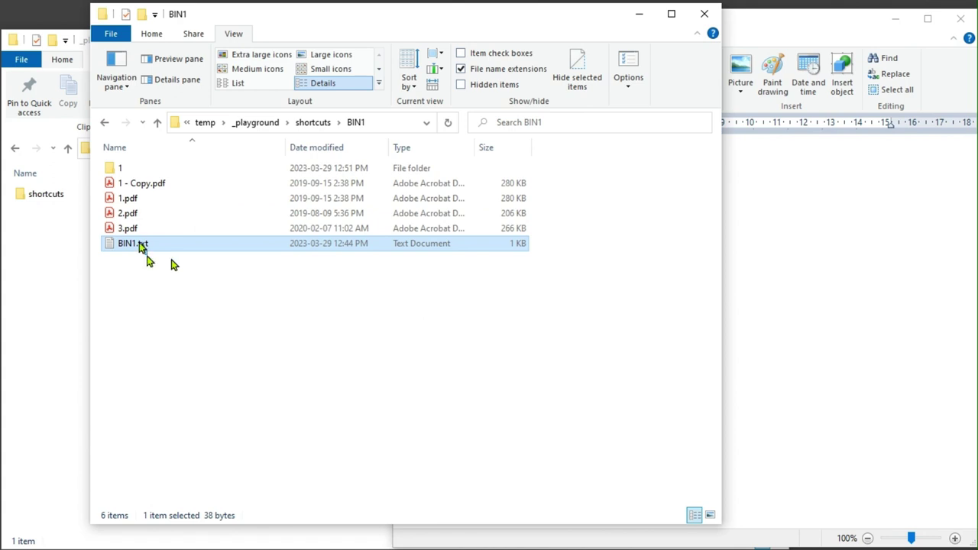
key("shift+Up")
key("shift+Up")
key("shift+Up")
left_click(123, 250)
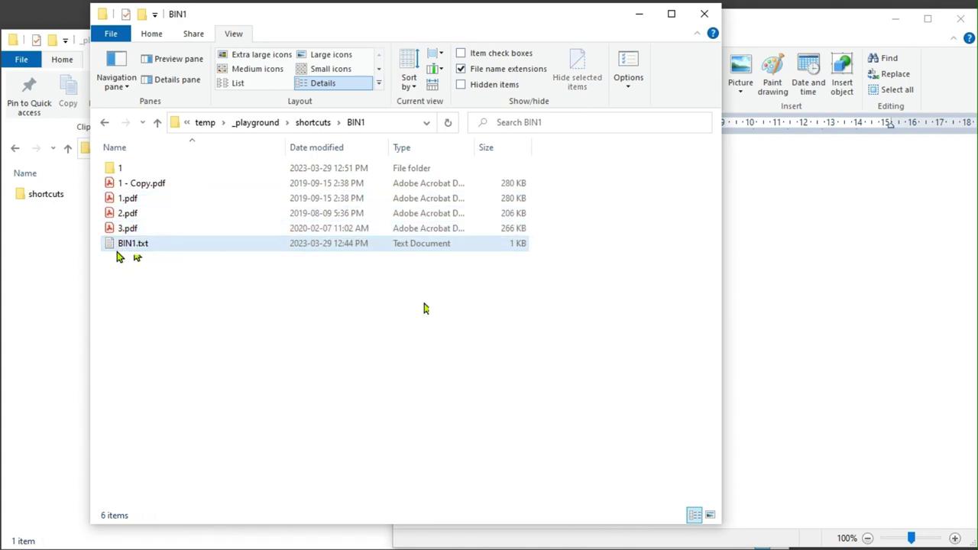
left_click(127, 253, "ctrl")
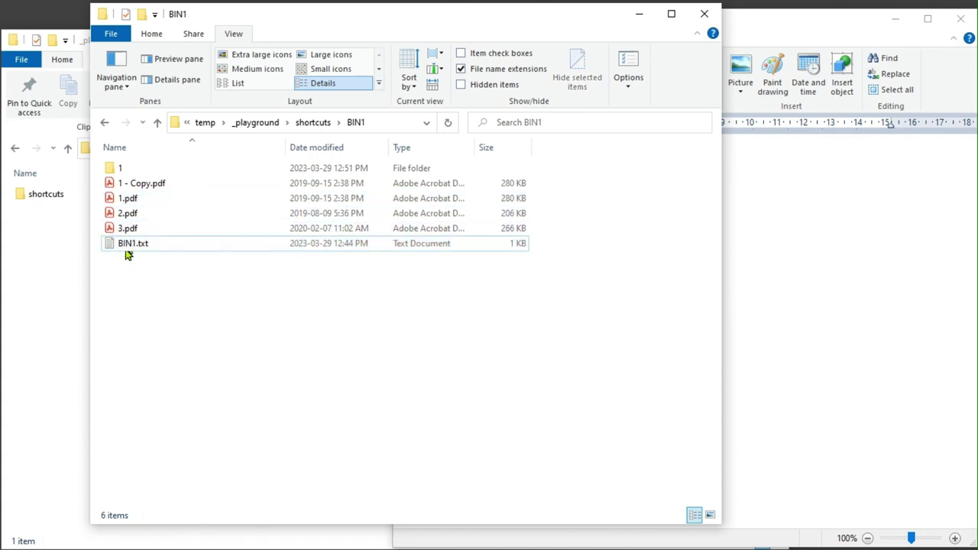
left_click_drag(131, 257, 161, 252)
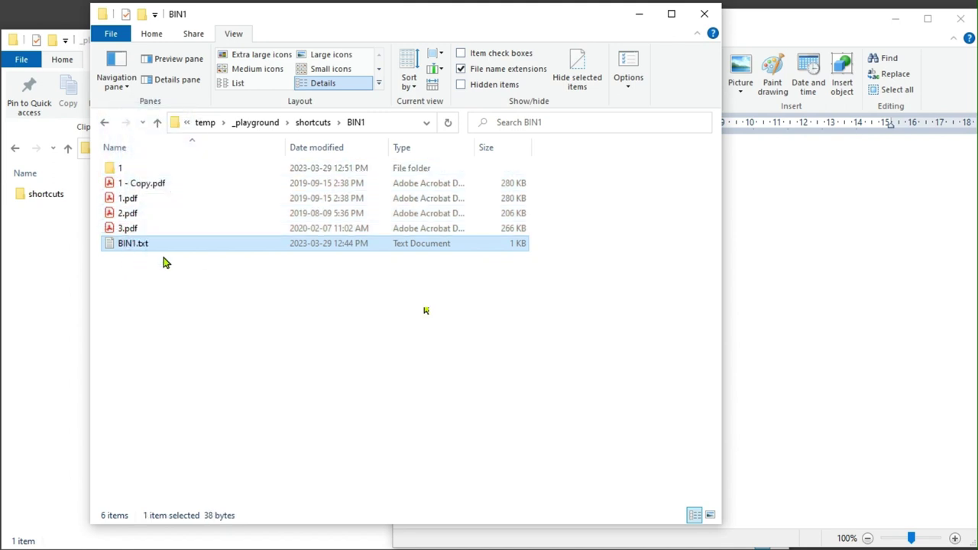
right_click(161, 252)
left_click(157, 280)
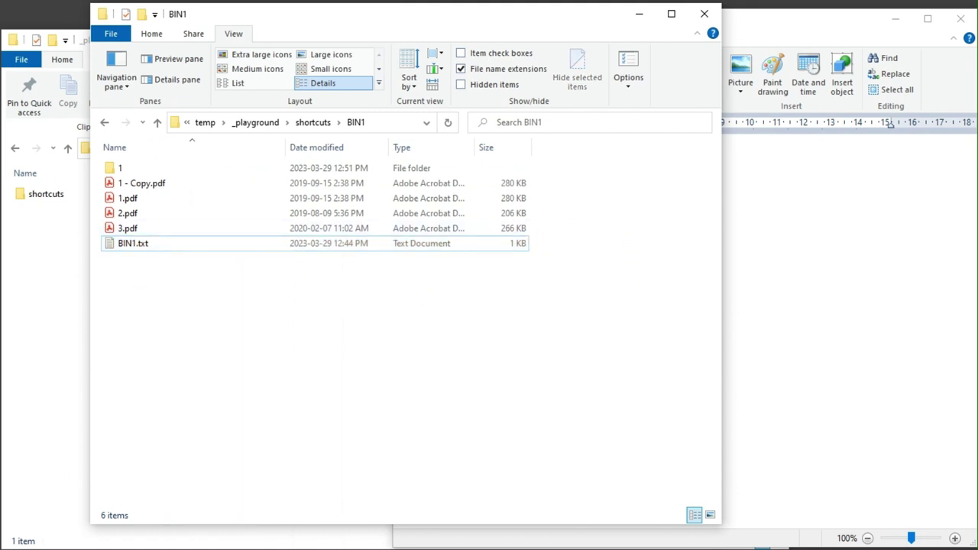
left_click_drag(537, 260, 138, 260)
left_click_drag(559, 273, 152, 162)
left_click(155, 287)
- Select the five files and paste copies repeatedly until BIN1 holds 41 items, then scroll to the top
key("ctrl+a")
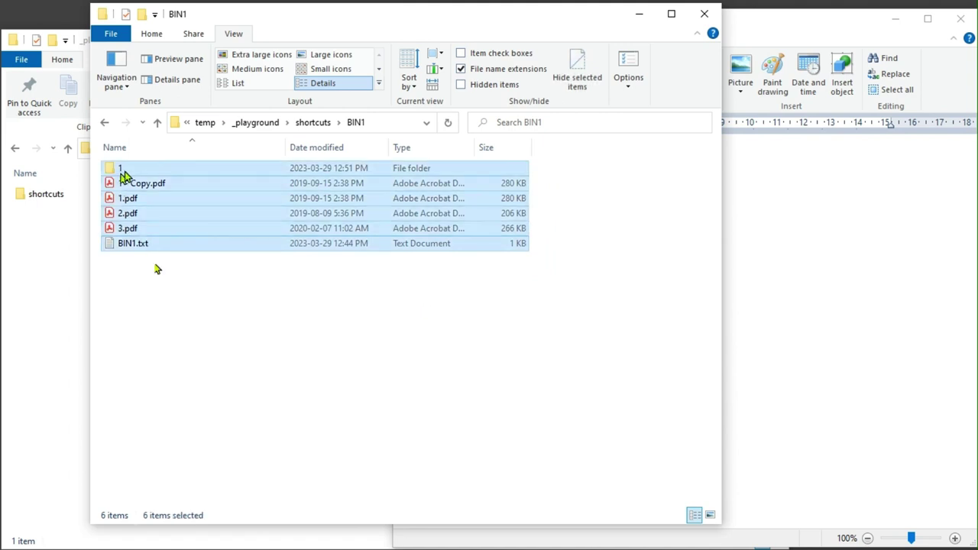
left_click_drag(159, 280, 122, 180)
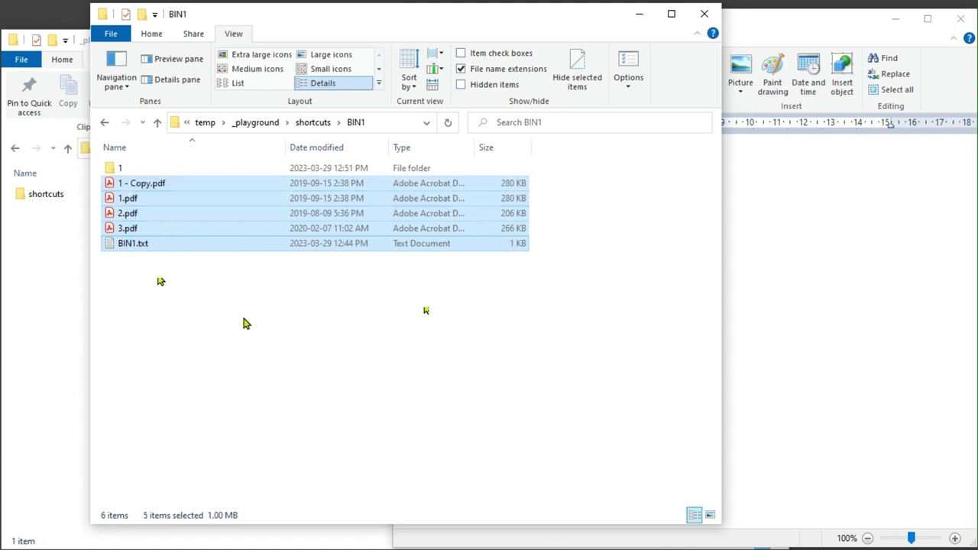
left_click(200, 304)
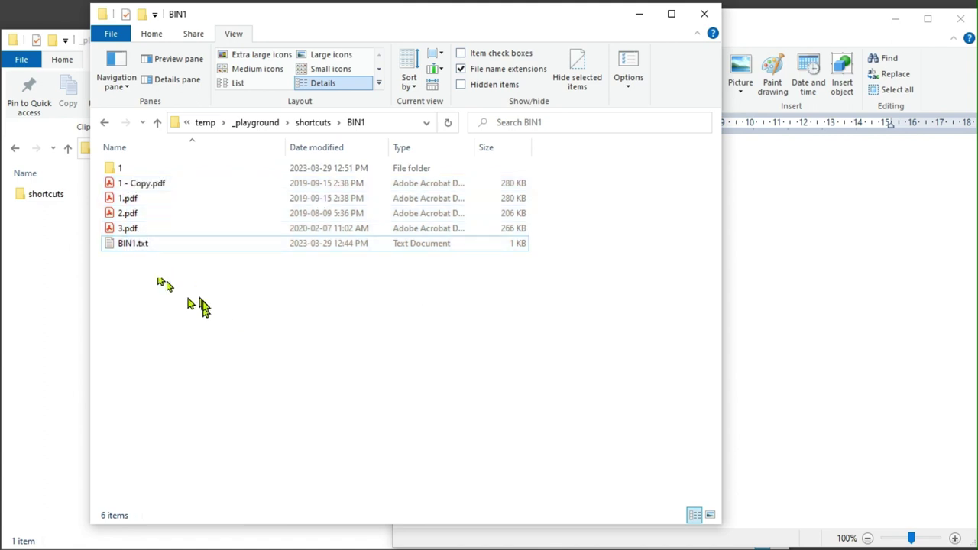
key("ctrl+v")
key("ctrl+v")
key("ctrl+v")
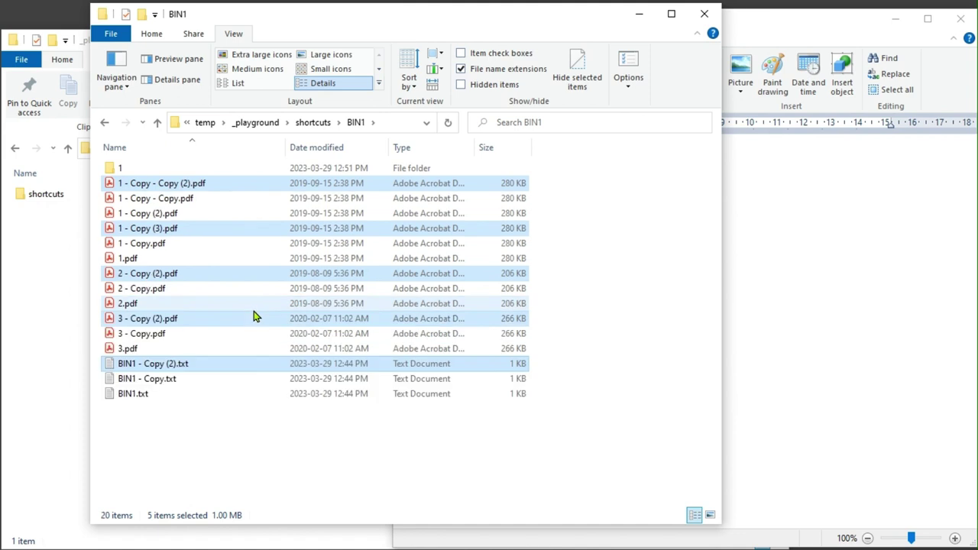
key("ctrl+v")
key("ctrl+v")
key("ctrl+v")
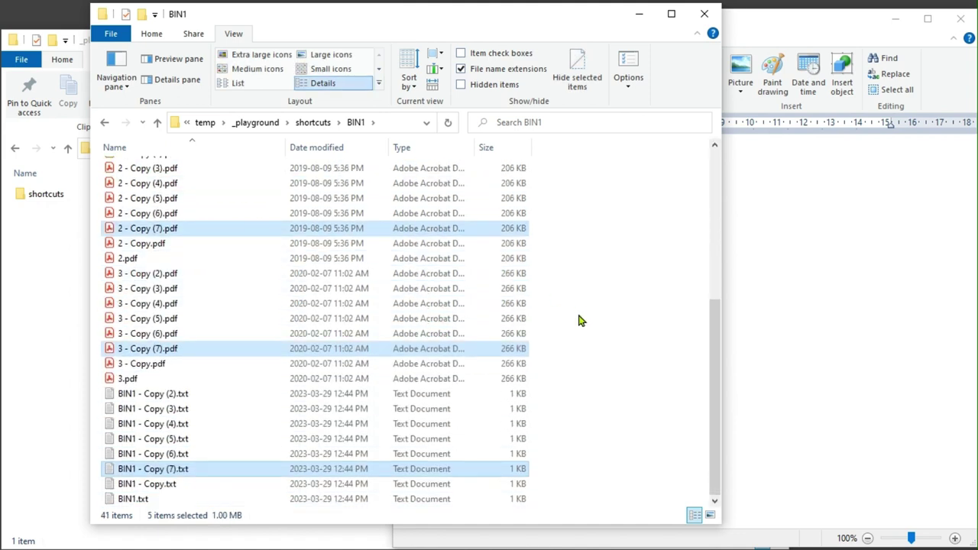
left_click(577, 306)
scroll(306, 336, "up", 6)
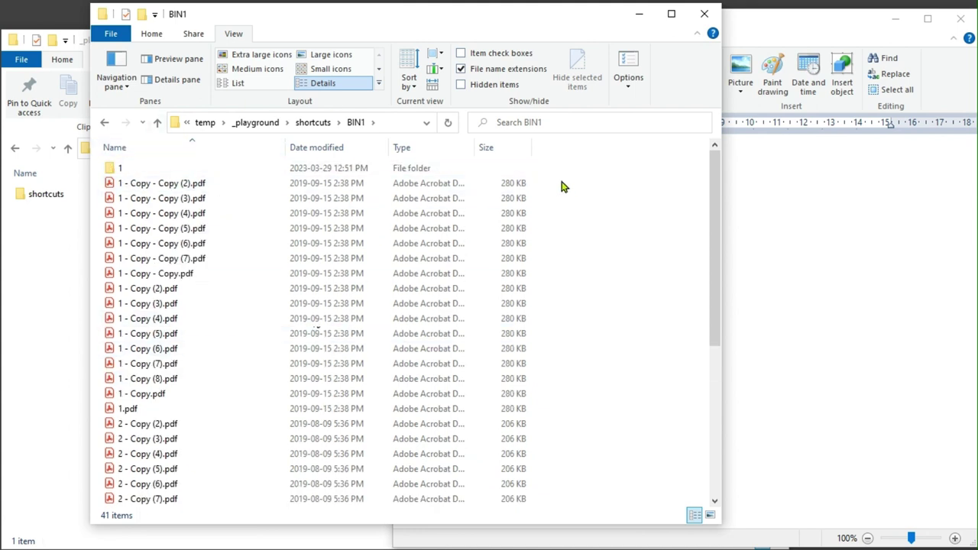
left_click_drag(561, 181, 126, 524)
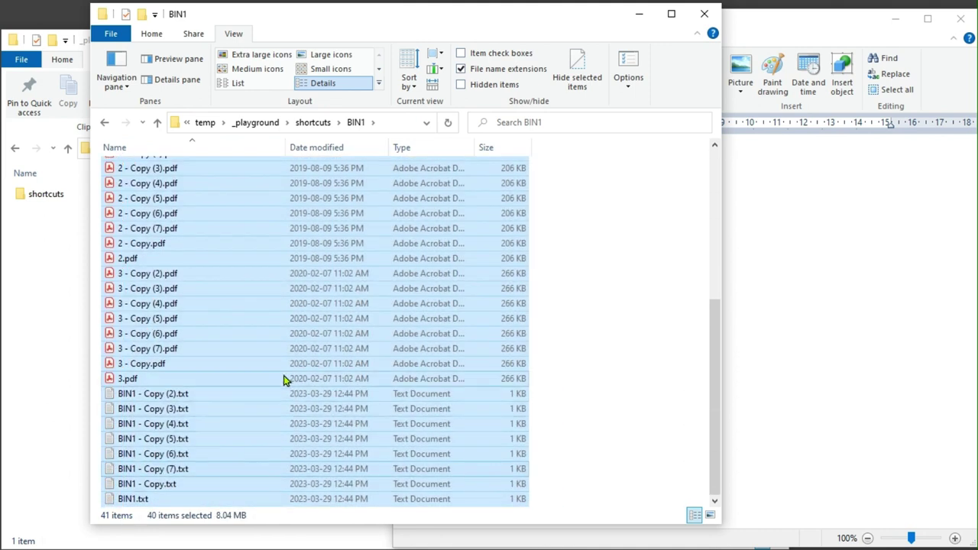
scroll(283, 380, "up", 6)
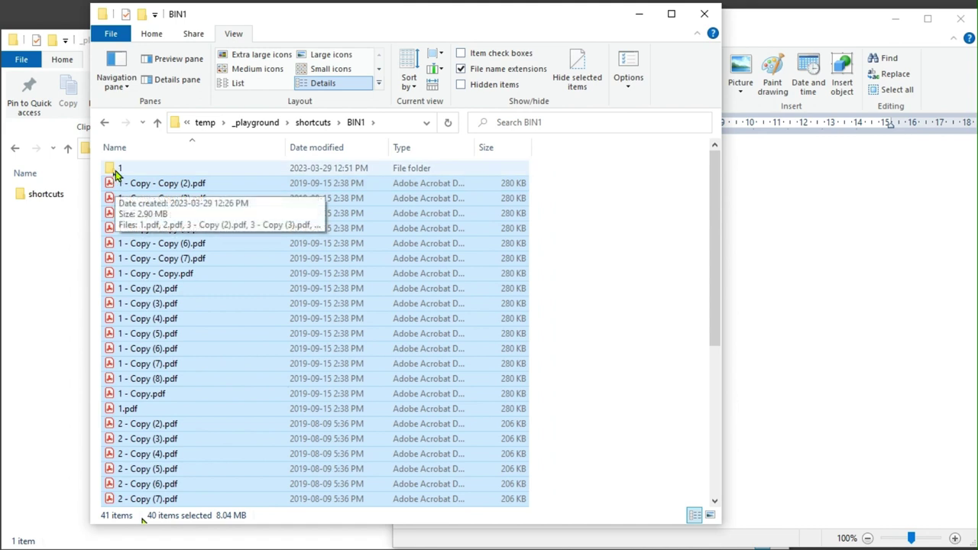
scroll(158, 462, "down", 2)
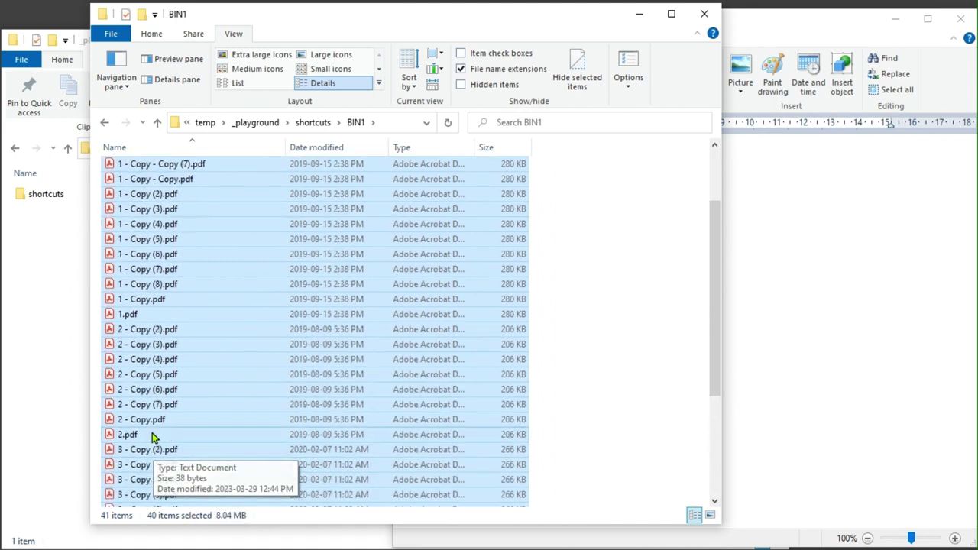
scroll(152, 436, "up", 2)
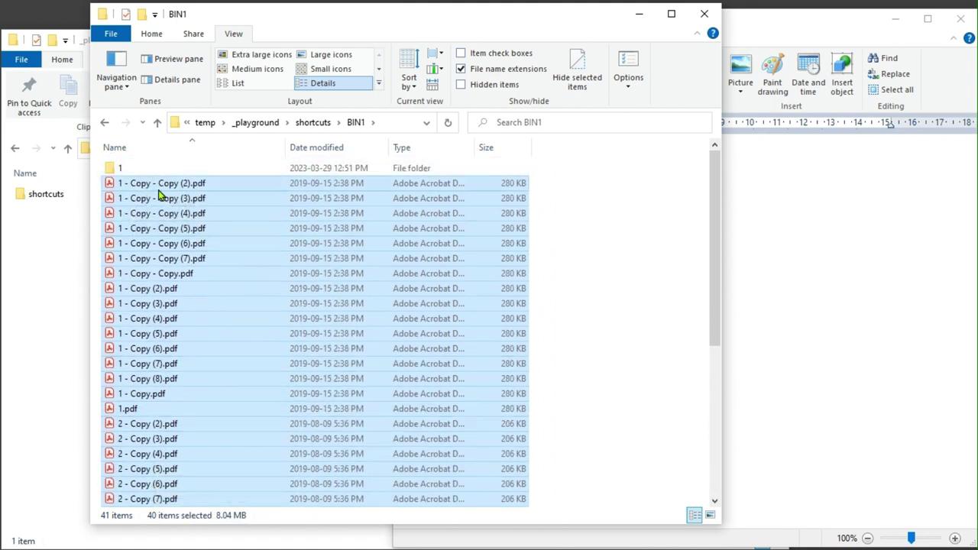
left_click_drag(151, 183, 131, 174)
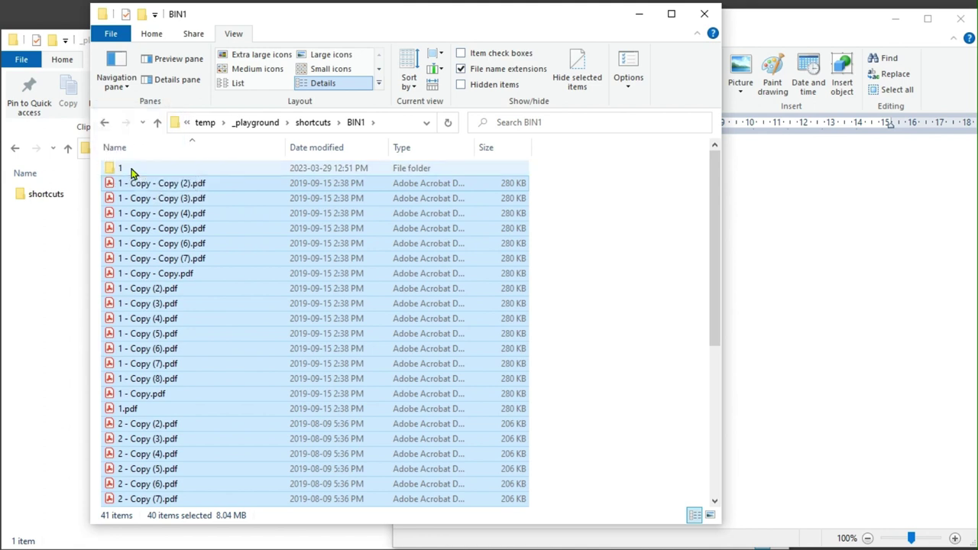
left_click(601, 208)
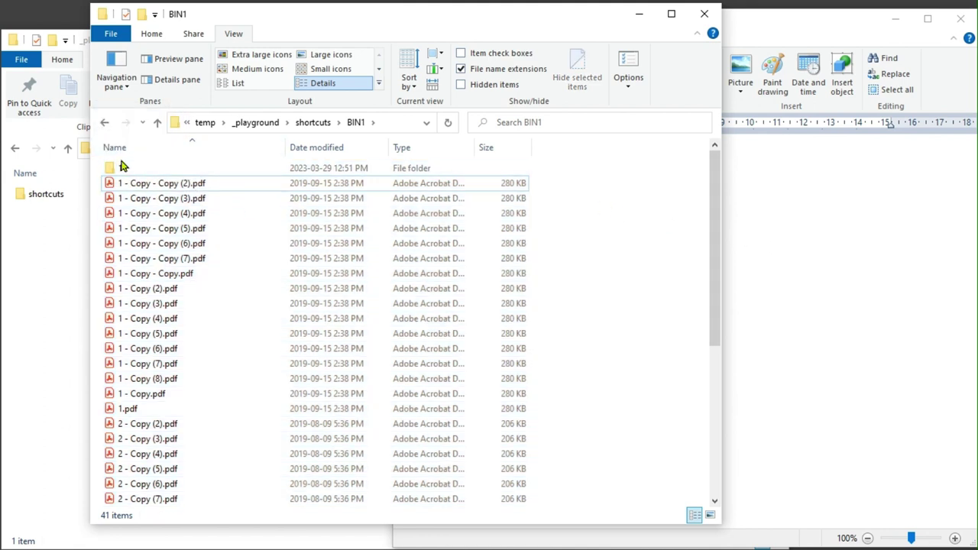
scroll(201, 395, "down", 6)
scroll(198, 393, "up", 6)
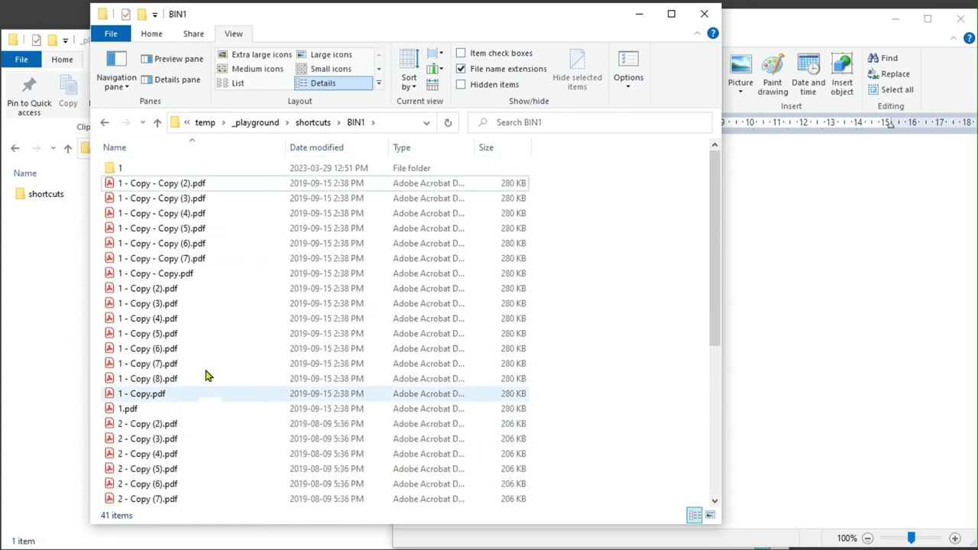
mouse_move(126, 166)
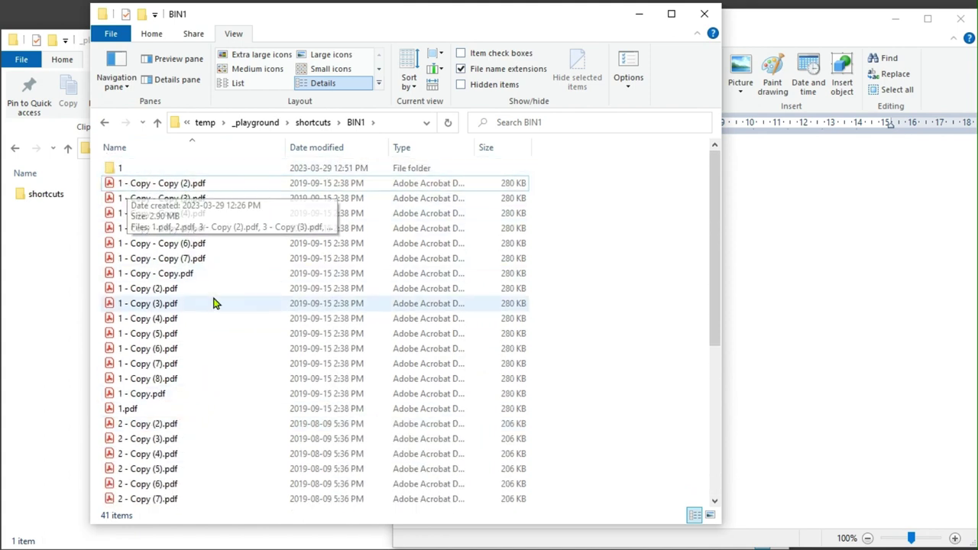
mouse_move(176, 233)
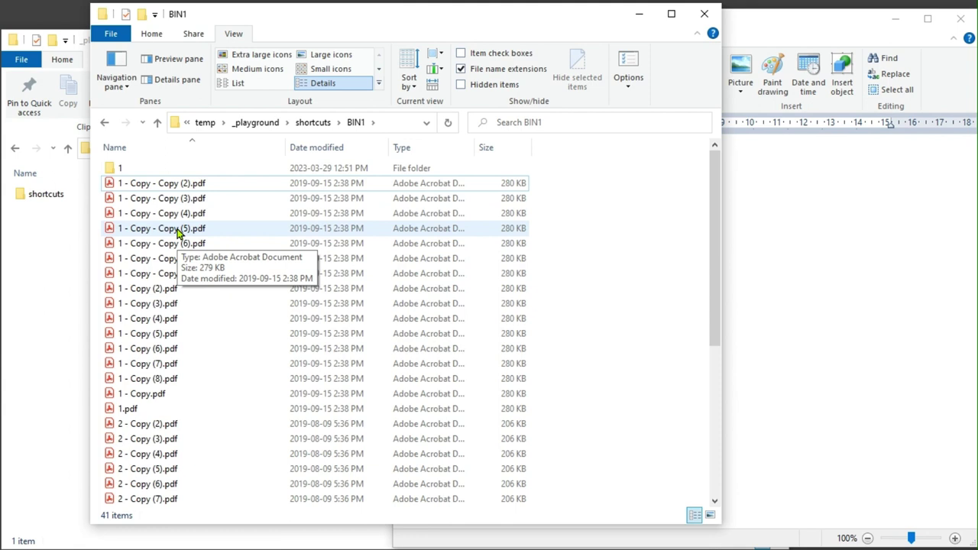
- Mark the 'CTRL + Mouse-Click - Select/De-select Individual' note in WordPad, then return to BIN1
key("ctrl+a")
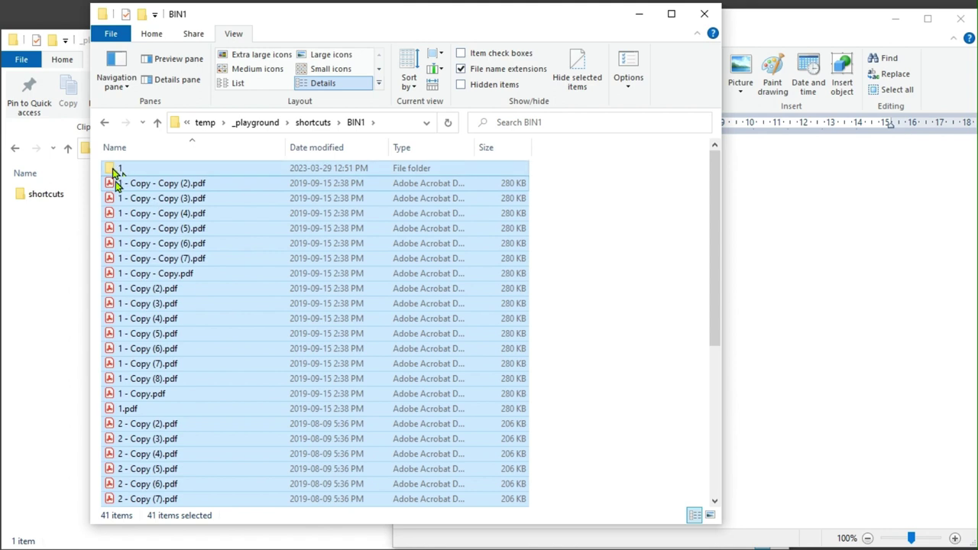
mouse_move(113, 173)
left_mouse_down()
mouse_move(408, 197)
mouse_move(257, 203)
mouse_move(116, 171)
left_mouse_up()
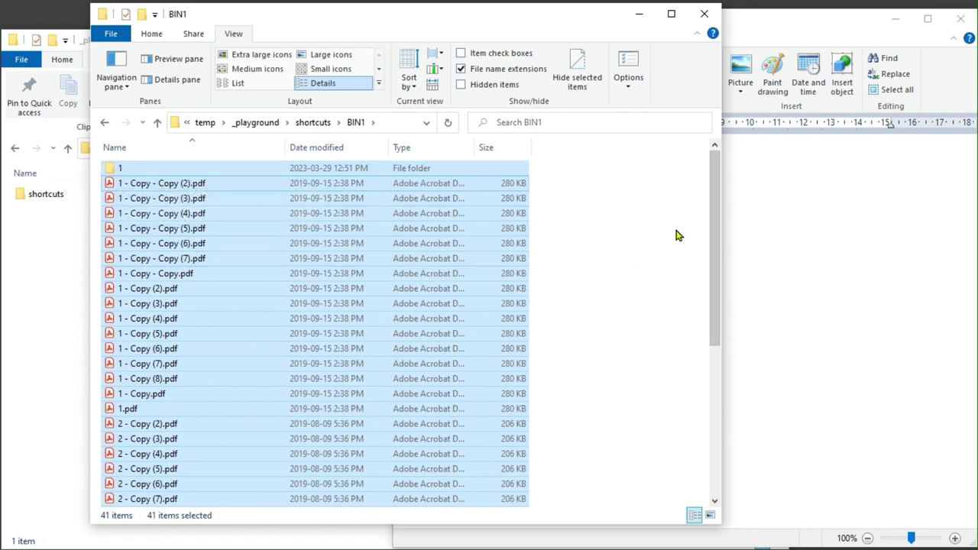
left_click(833, 27)
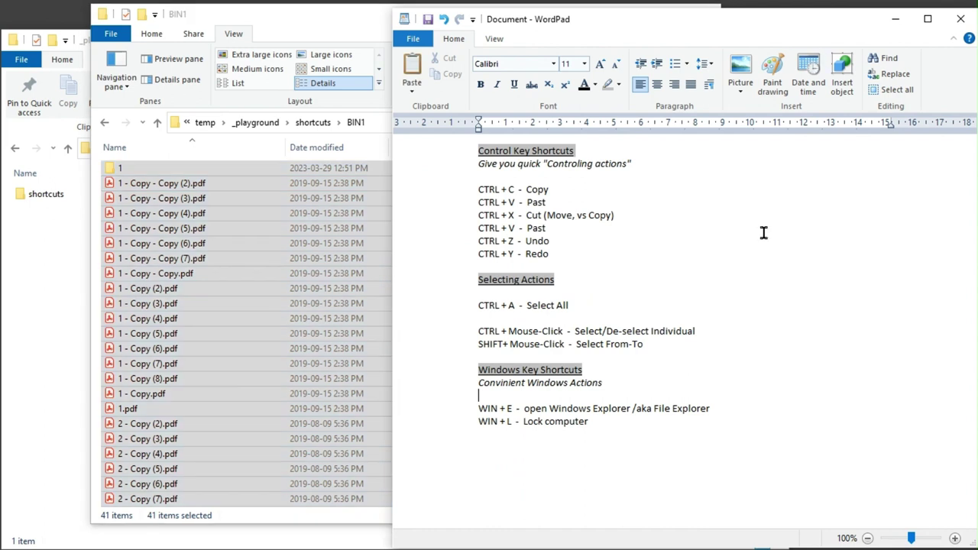
left_click_drag(479, 330, 701, 329)
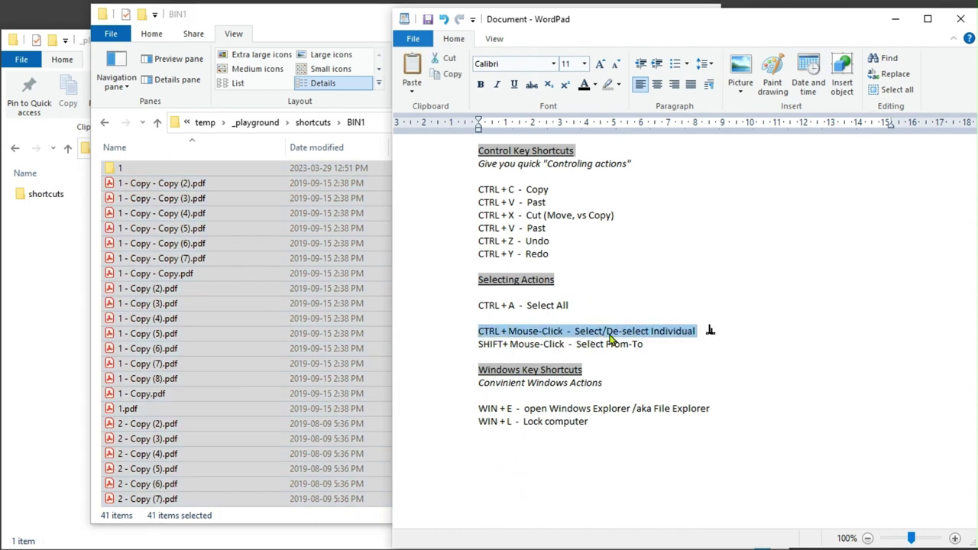
left_click(362, 17)
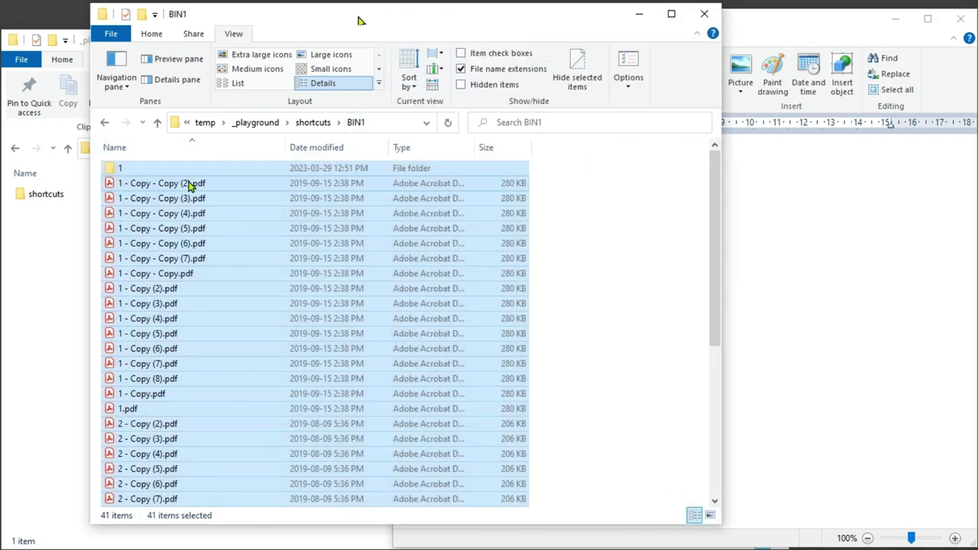
- Toggle folder 1, 1.pdf, 1 - Copy - Copy.pdf and 1 - Copy (7).pdf in and out of the selection
left_click(116, 168, "ctrl")
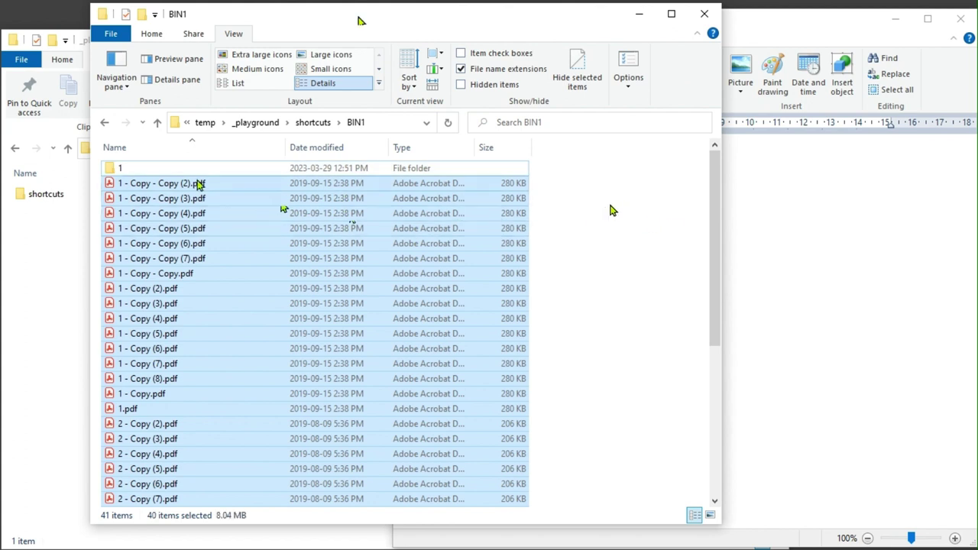
left_click(124, 170, "ctrl")
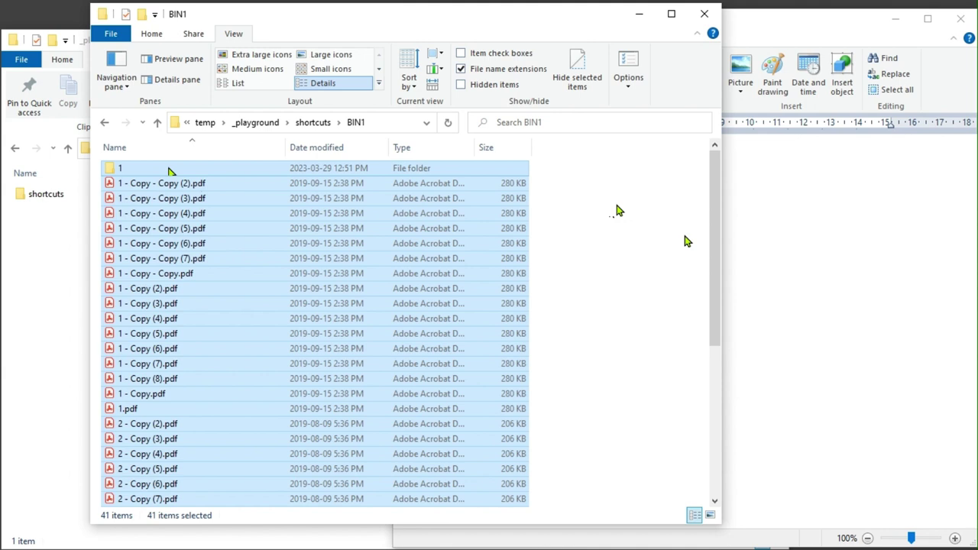
left_click(121, 171, "ctrl")
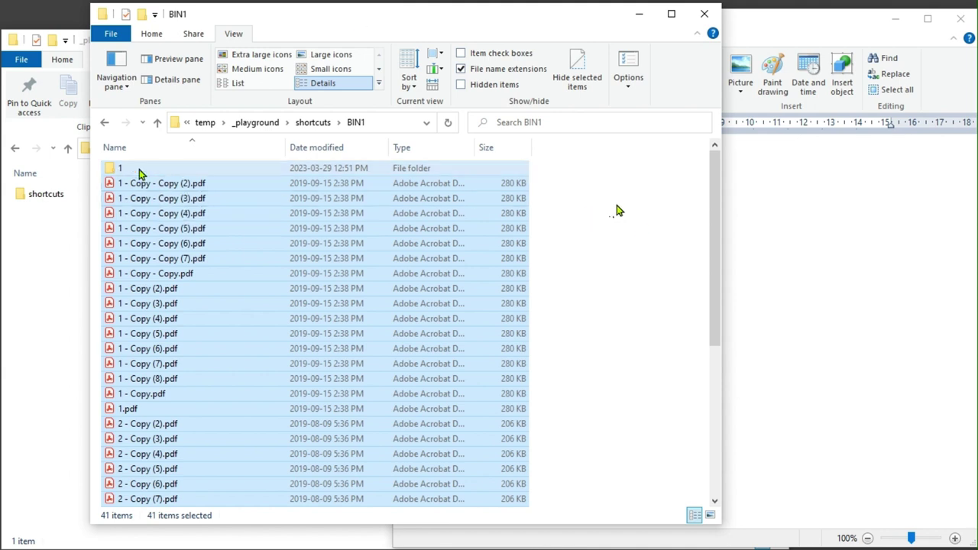
left_click(247, 275, "ctrl")
left_click(143, 364, "ctrl")
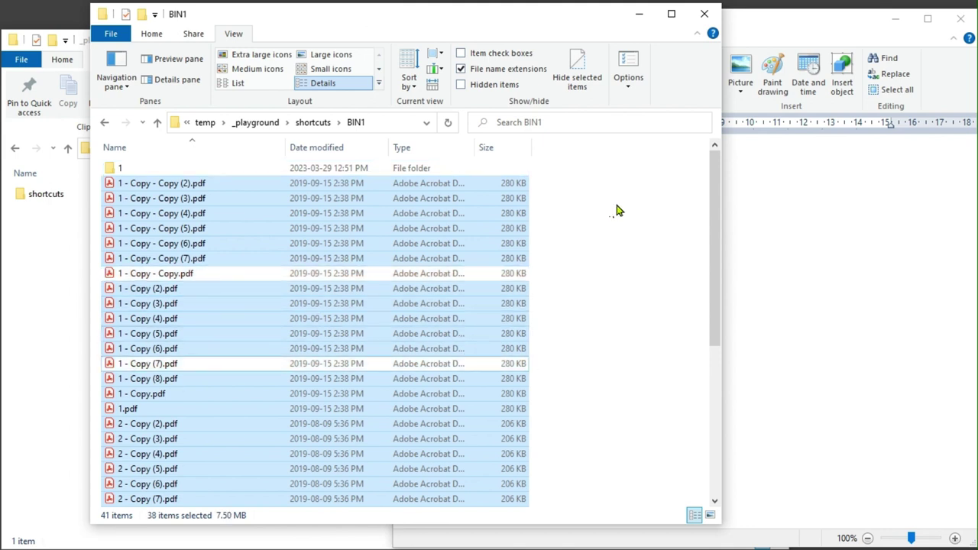
left_click(130, 409, "ctrl")
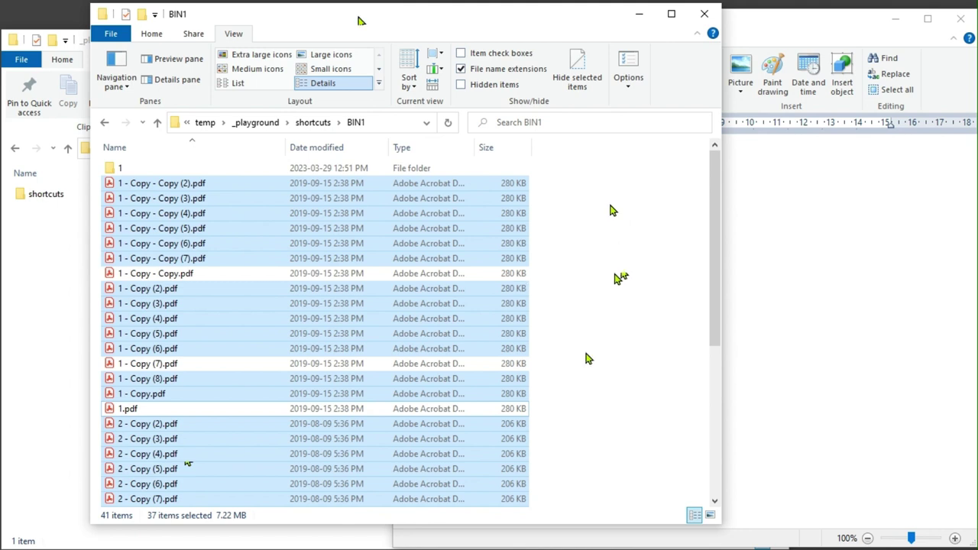
left_click(533, 412, "ctrl")
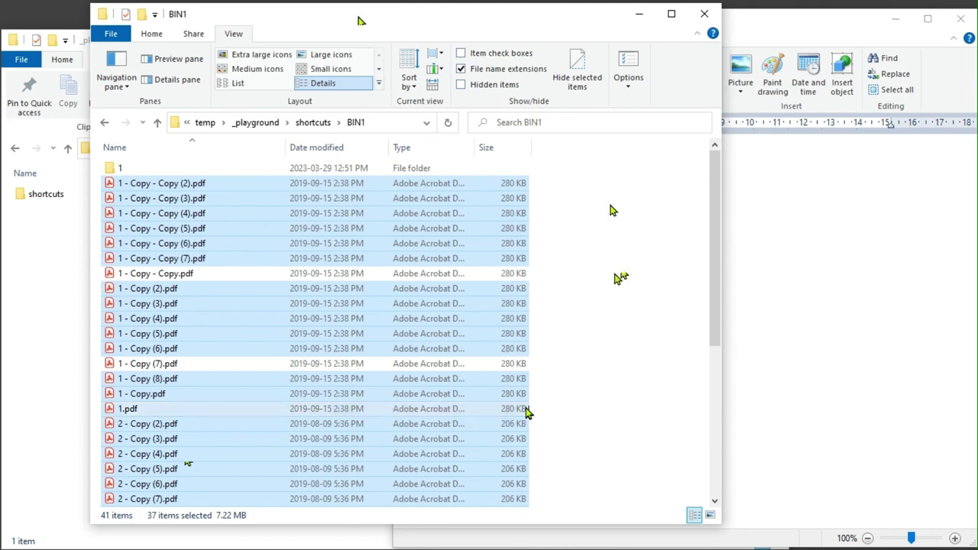
left_click(511, 275, "ctrl")
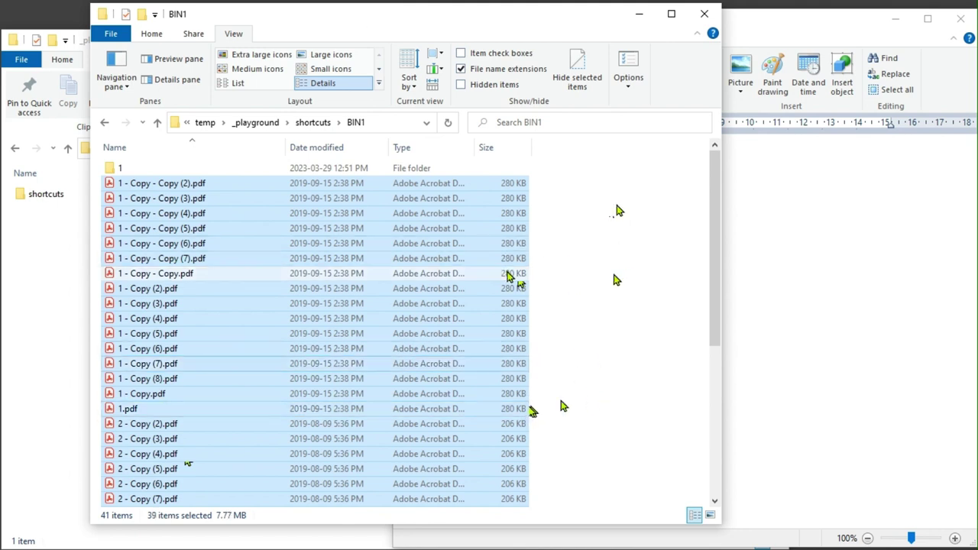
left_click(360, 170, "ctrl")
- Select everything in BIN1, then deselect folder 1 so only the 40 files remain
key("ctrl+a")
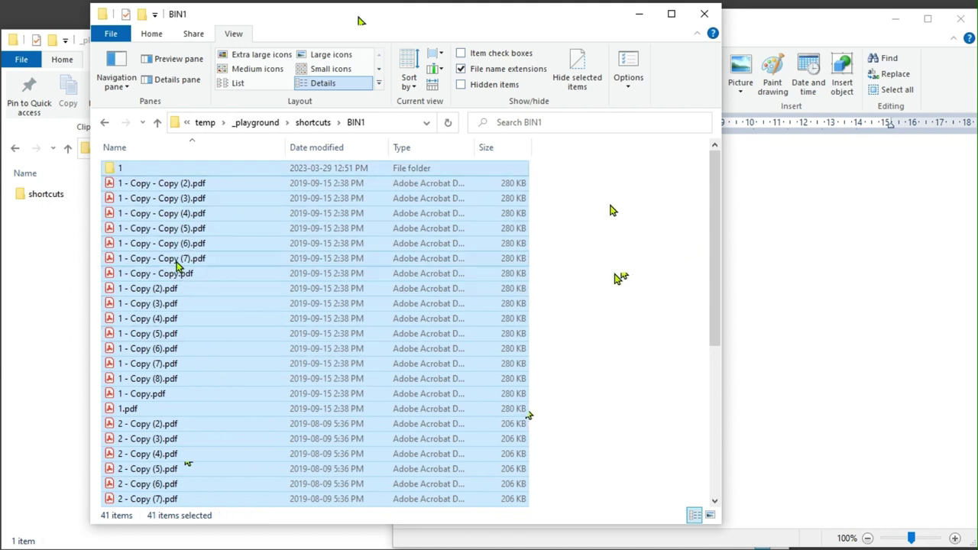
left_click(126, 175, "ctrl")
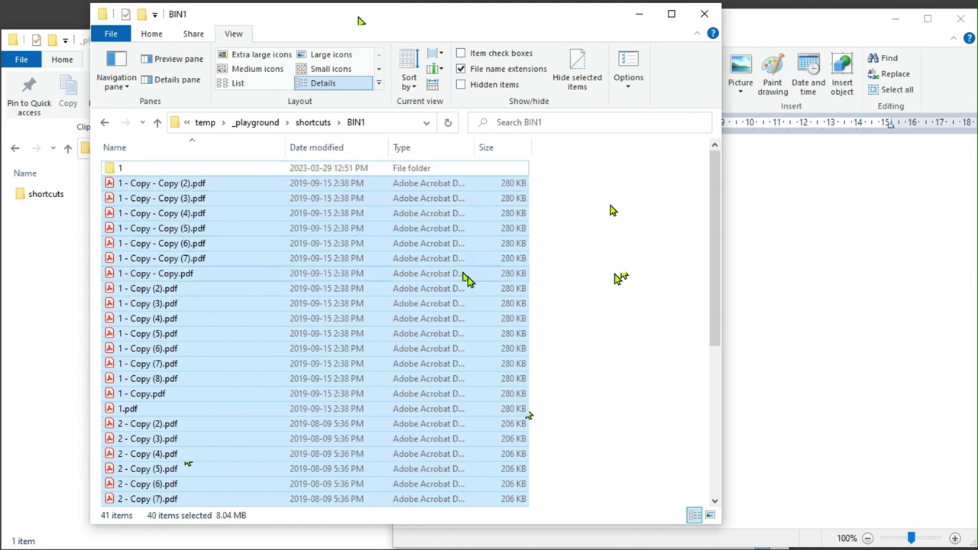
scroll(711, 293, "down", 2)
scroll(711, 298, "up", 2)
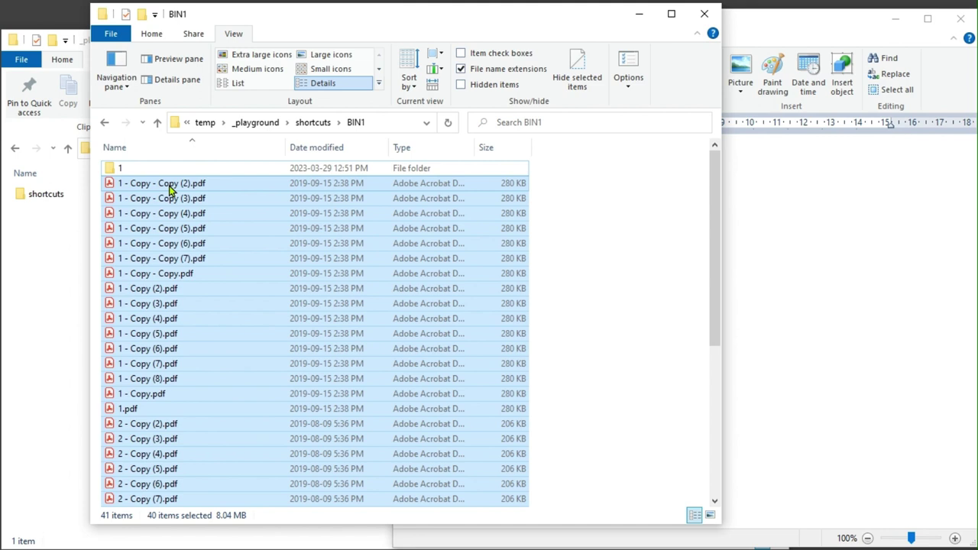
- Drag the 40 files into folder 1, replacing same-named files, then undo the move
left_click_drag(170, 189, 230, 203)
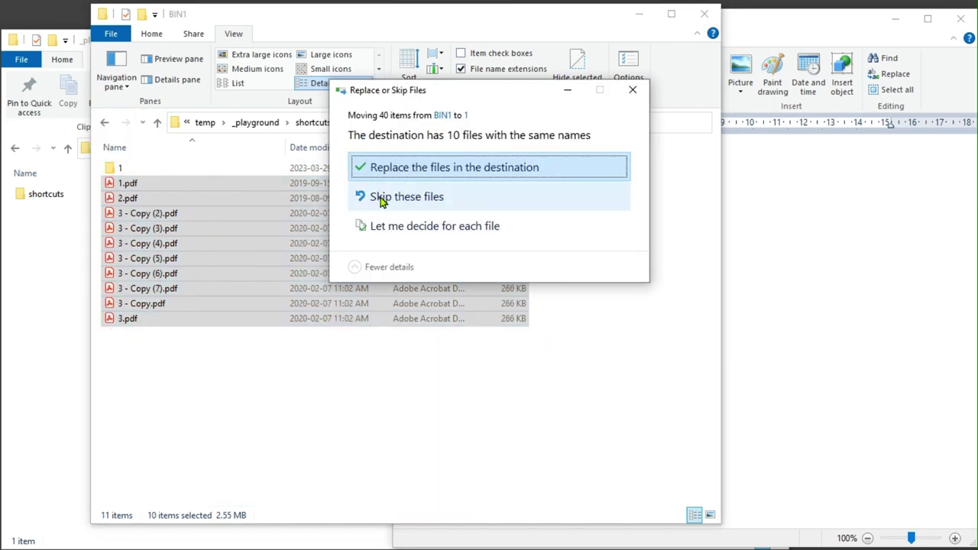
left_click(407, 169)
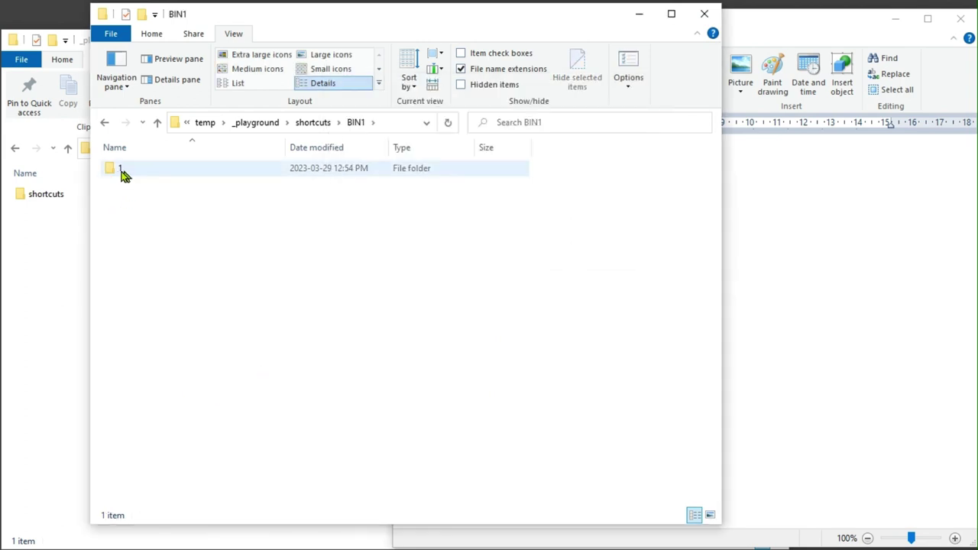
mouse_move(122, 172)
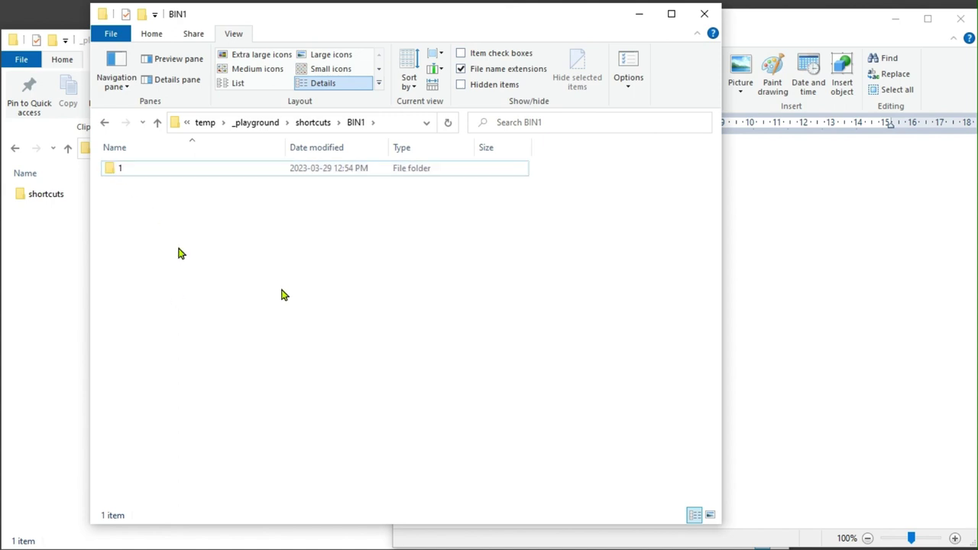
left_click(119, 173)
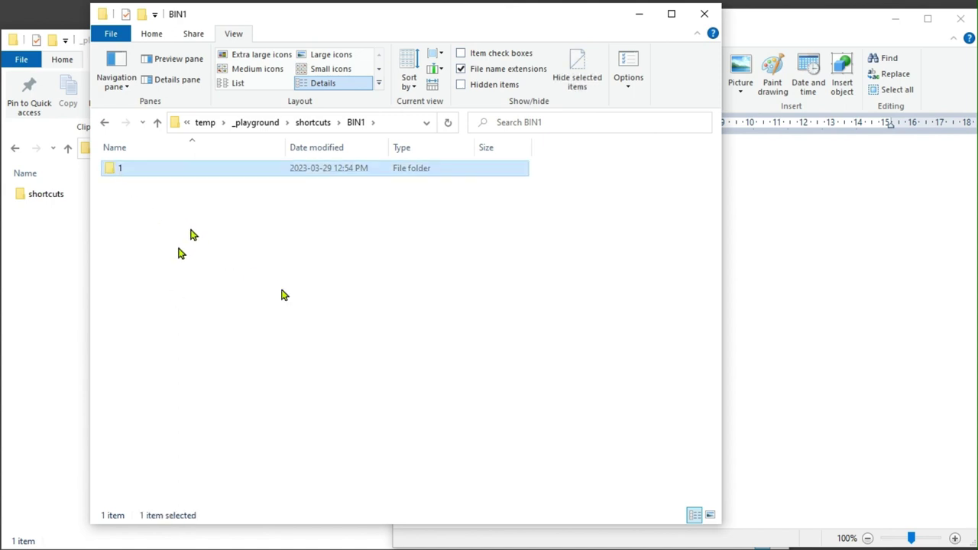
left_click(194, 237)
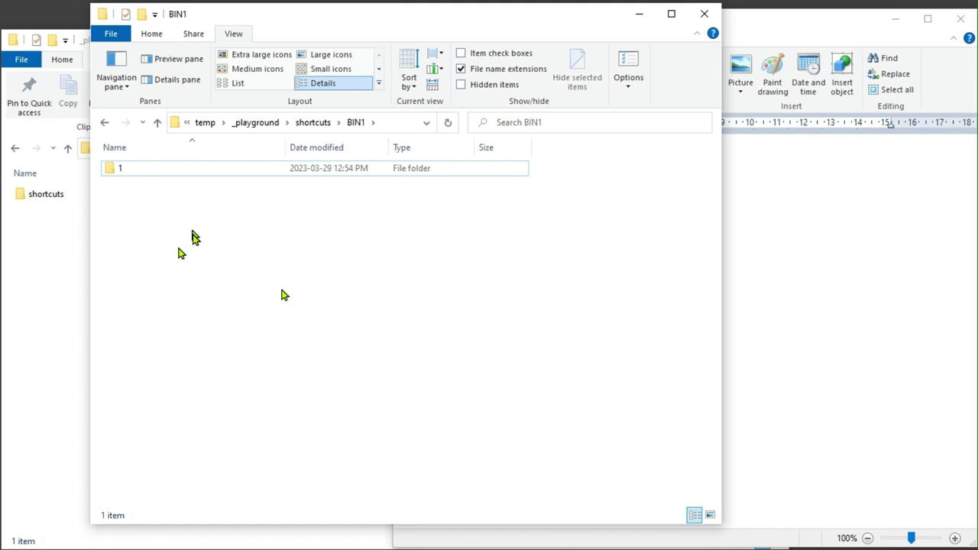
key("ctrl+v")
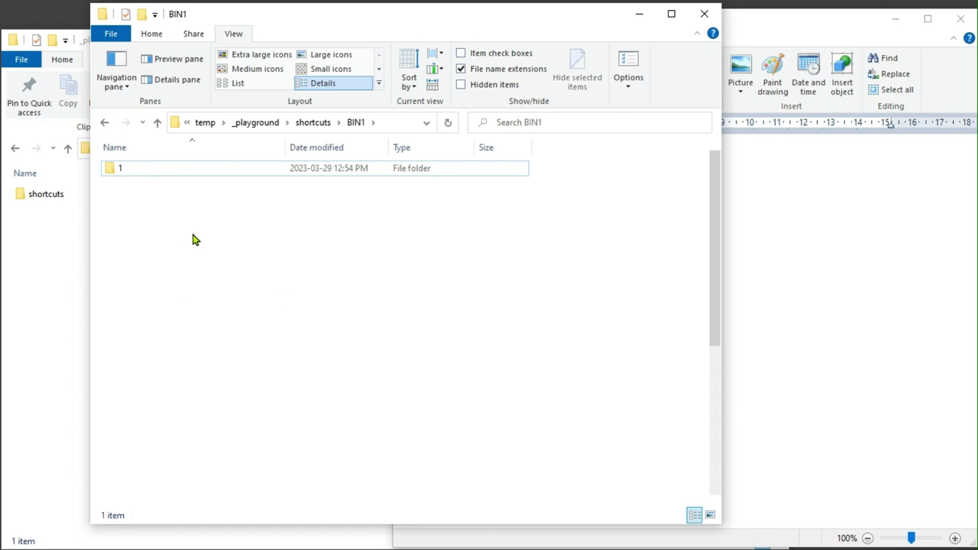
- Highlight the SHIFT+ Mouse-Click line in the WordPad shortcut notes
left_click(620, 235)
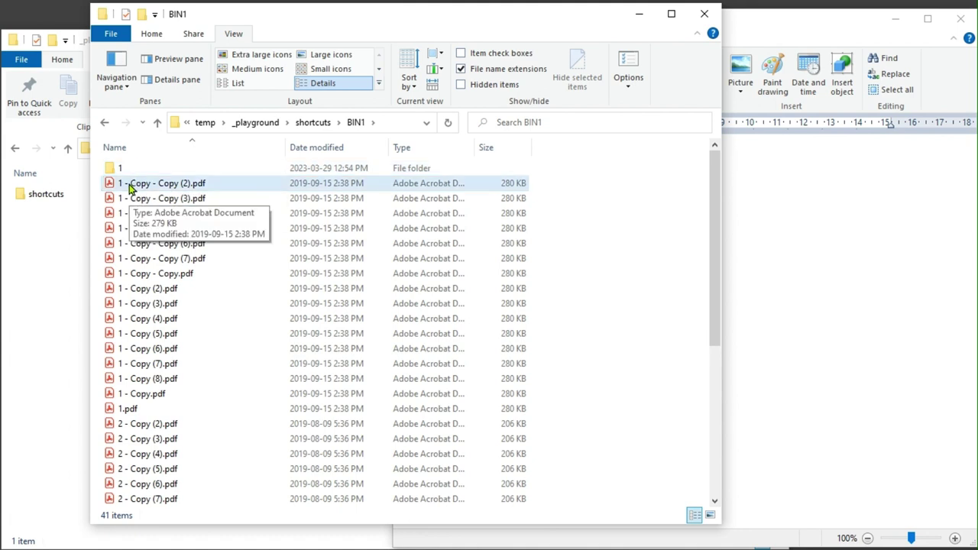
left_click(741, 252)
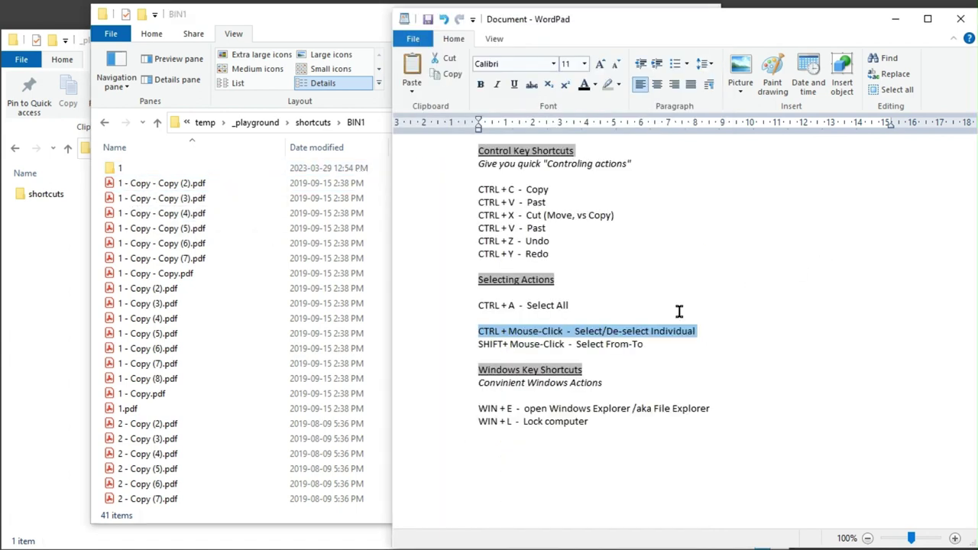
left_click_drag(650, 345, 455, 338)
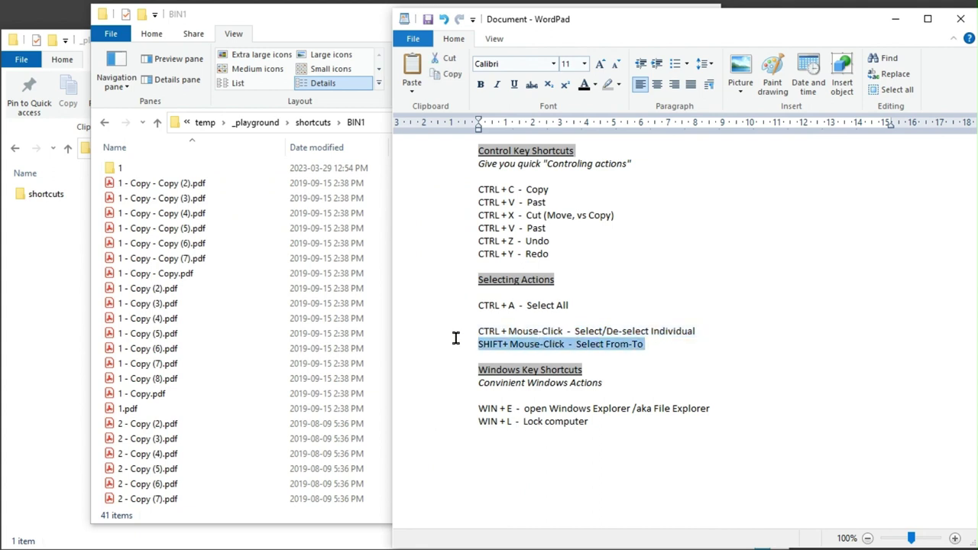
- Select the BIN1 files from 1 - Copy - Copy (2).pdf down to BIN1.txt
left_click(128, 187)
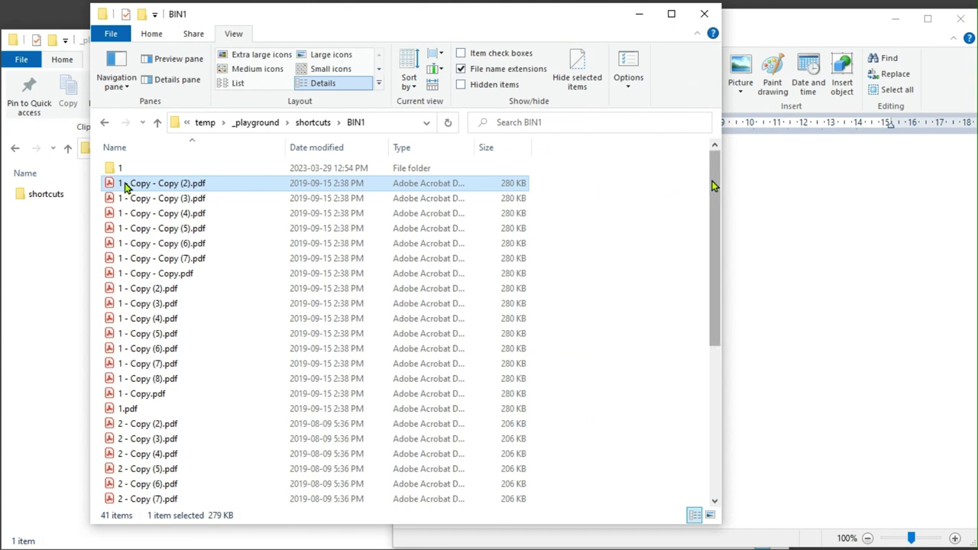
left_click_drag(717, 191, 727, 349)
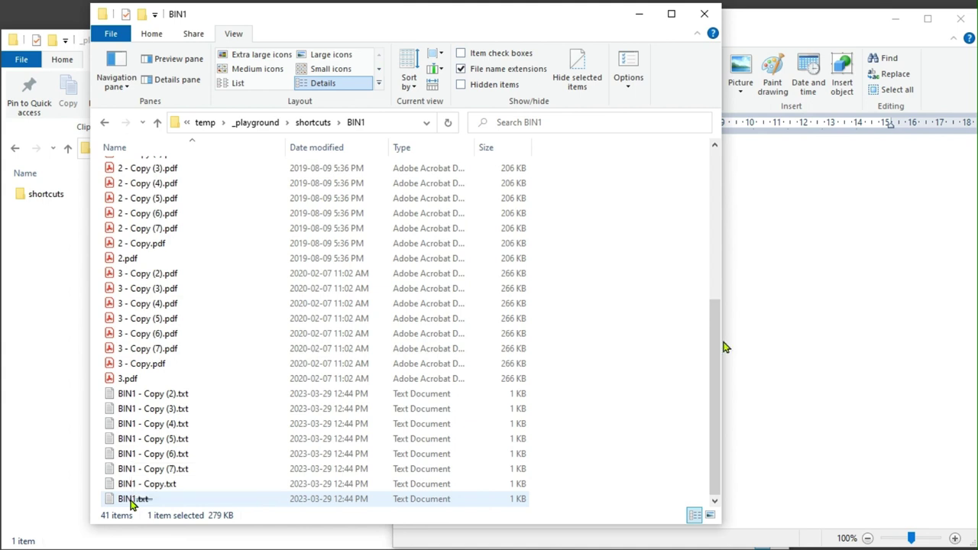
left_click(132, 501, "shift")
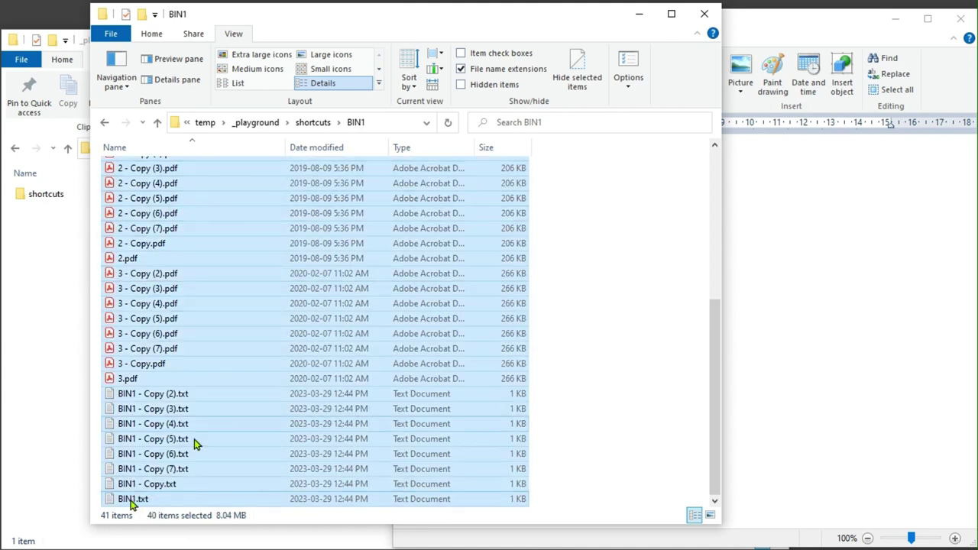
left_click_drag(719, 460, 718, 500)
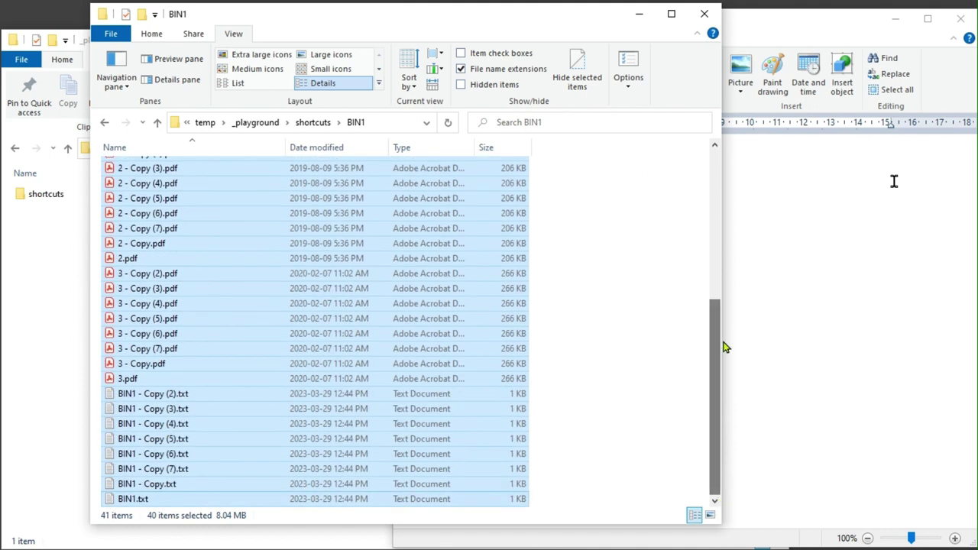
- Clear earlier highlights, then select the notes from 'Give' through 'open Windows' on the WIN + E line
left_click(824, 22)
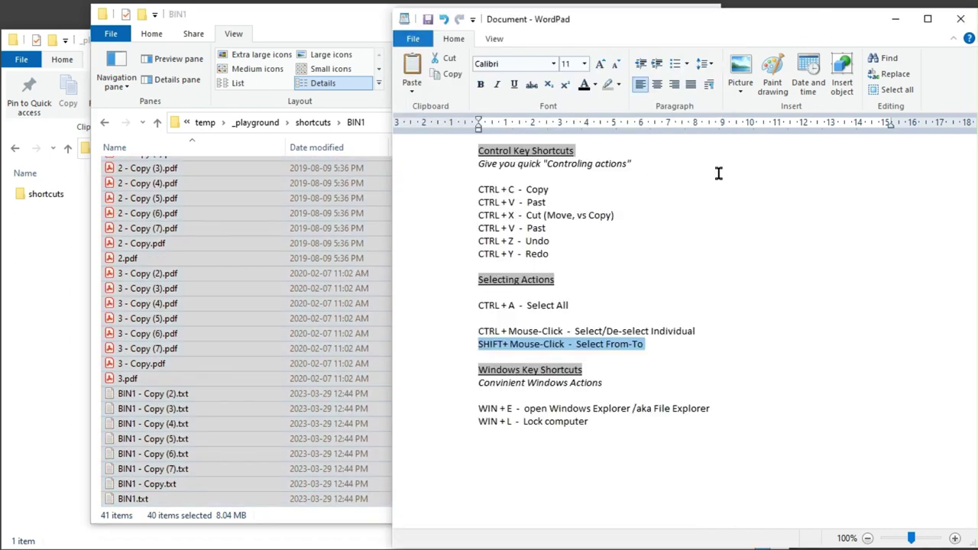
left_click(546, 345)
left_click_drag(575, 344, 637, 342)
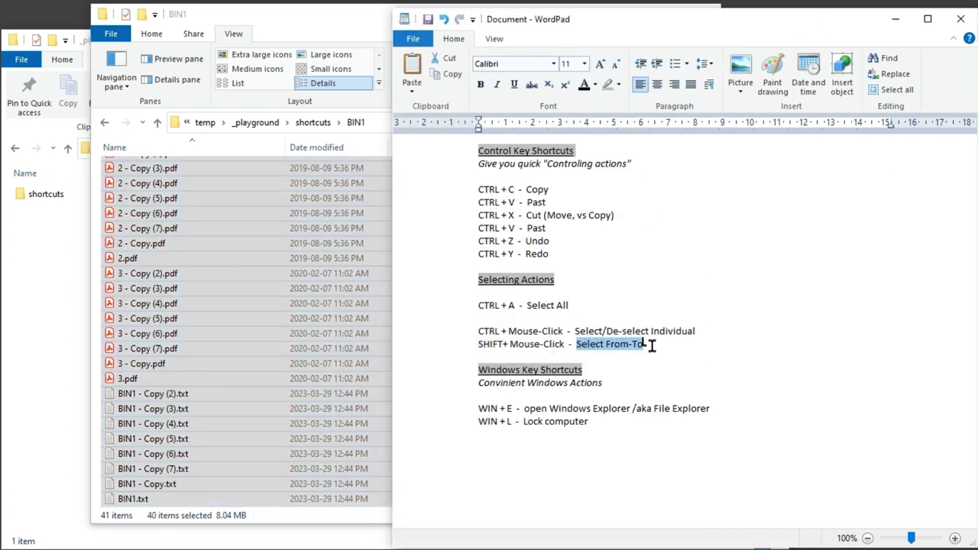
left_click(660, 348)
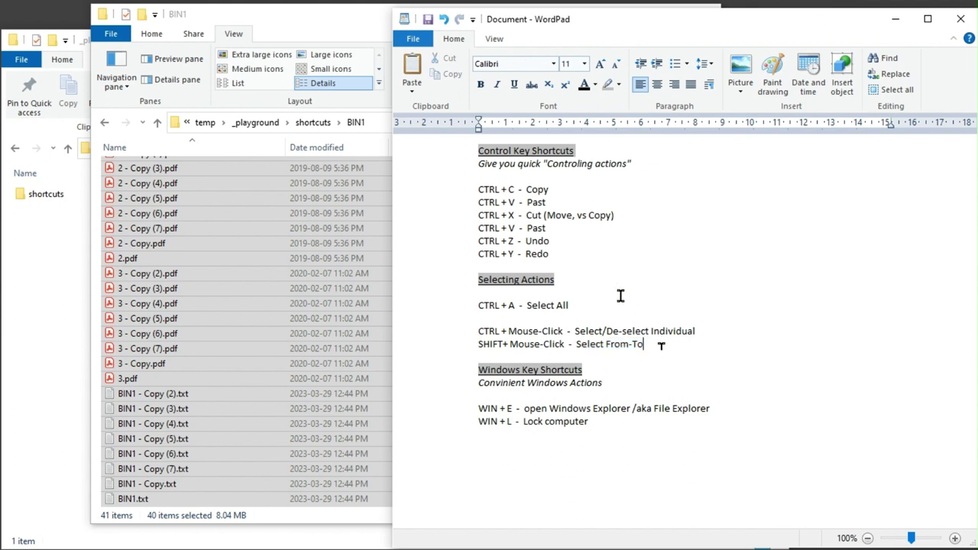
left_click(495, 162)
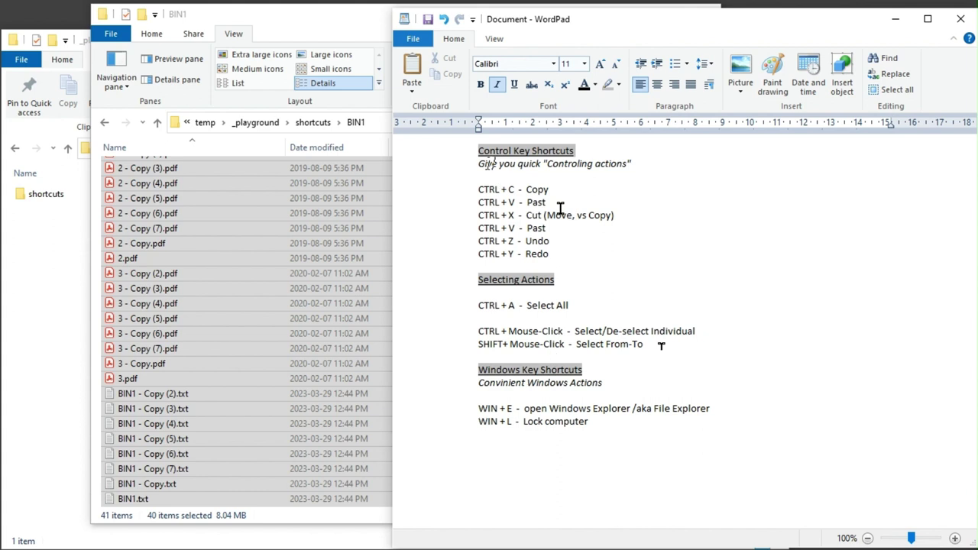
left_click(568, 408, "shift")
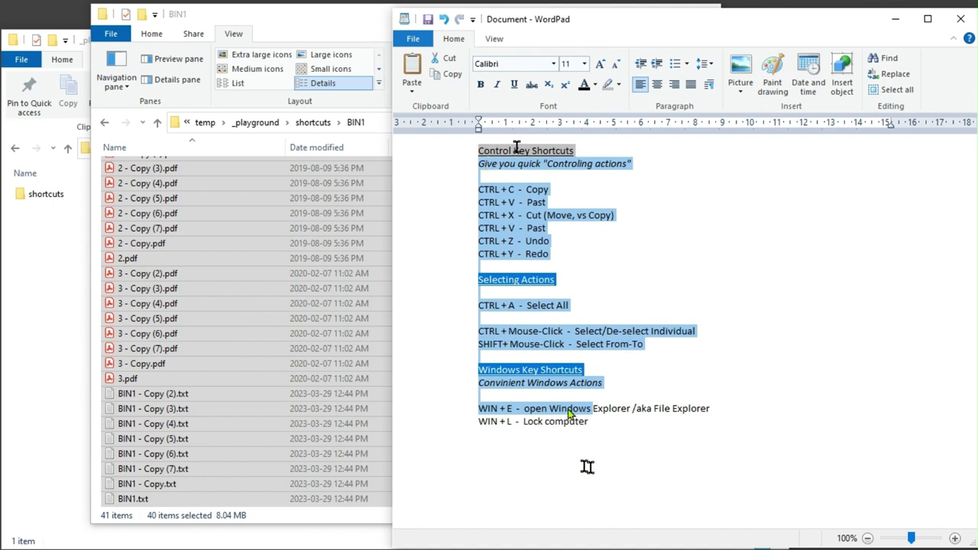
- Back in Explorer, select the files from 1 - Copy - Copy (2).pdf through BIN1.txt
key("alt+Tab")
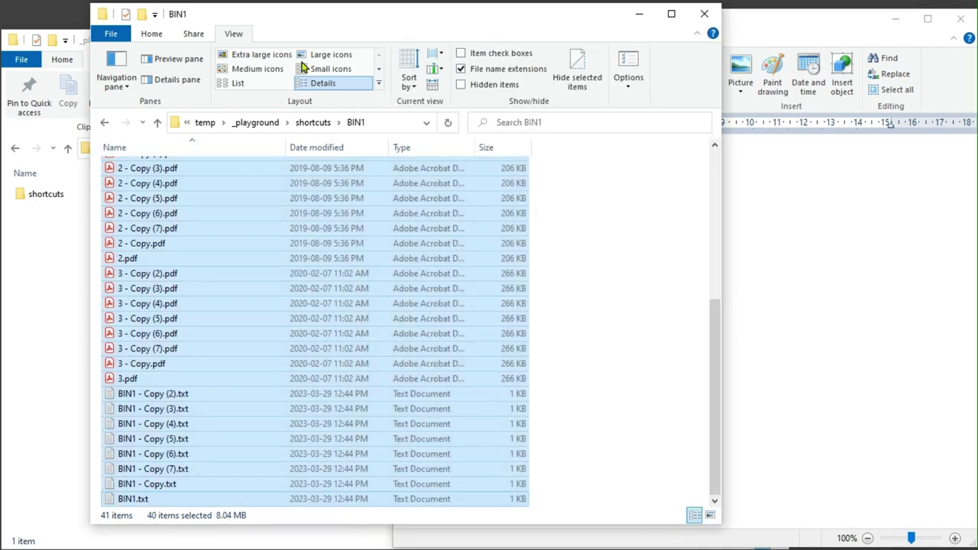
left_click(610, 224)
scroll(610, 224, "up", 6)
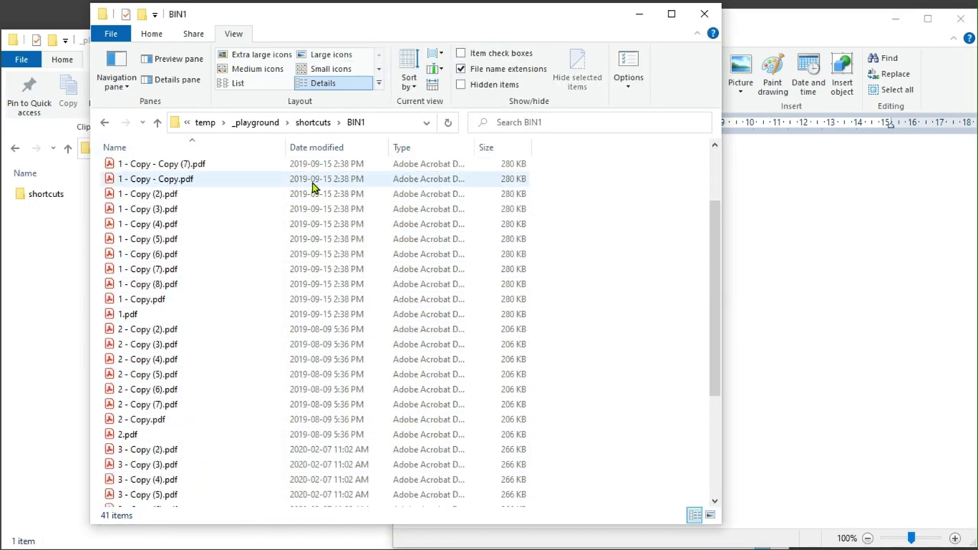
left_click(153, 184)
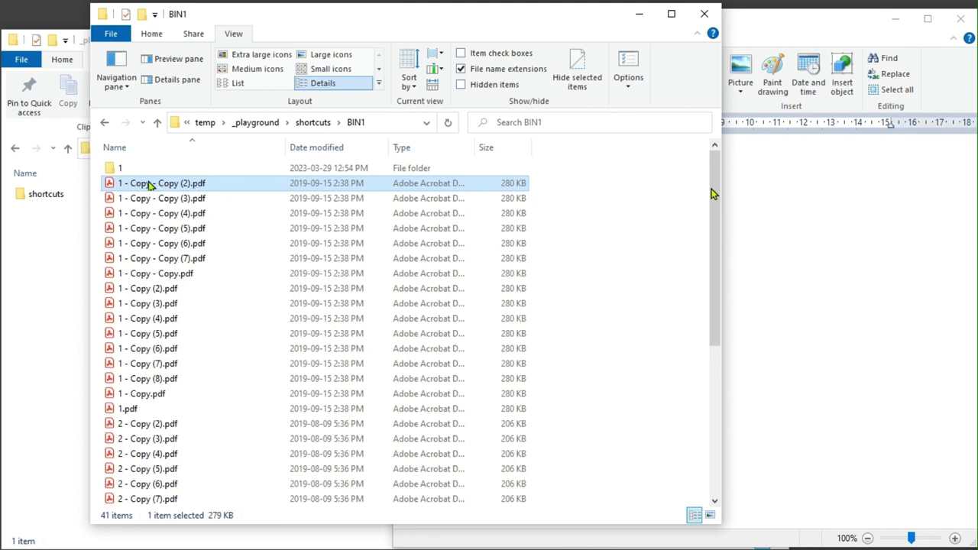
left_click_drag(715, 195, 712, 372)
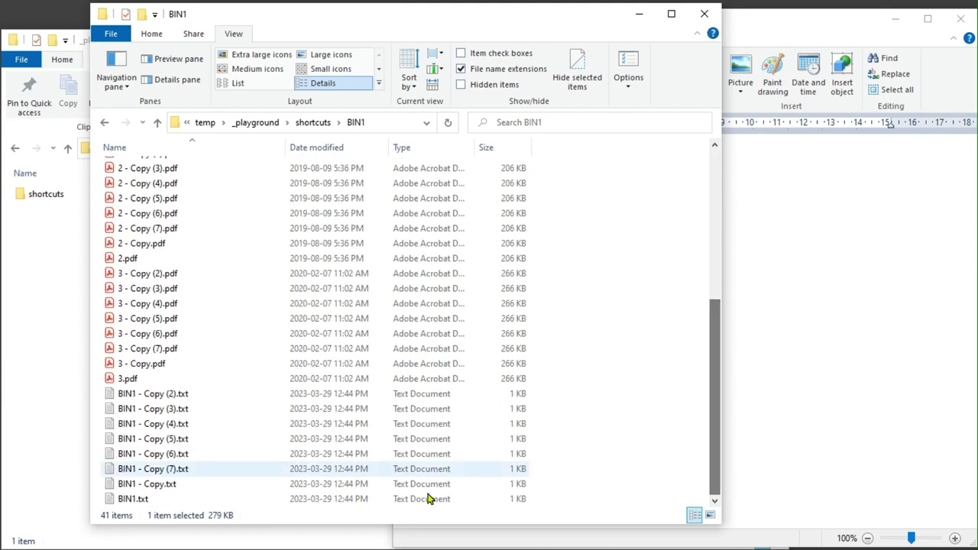
left_click(130, 498, "shift")
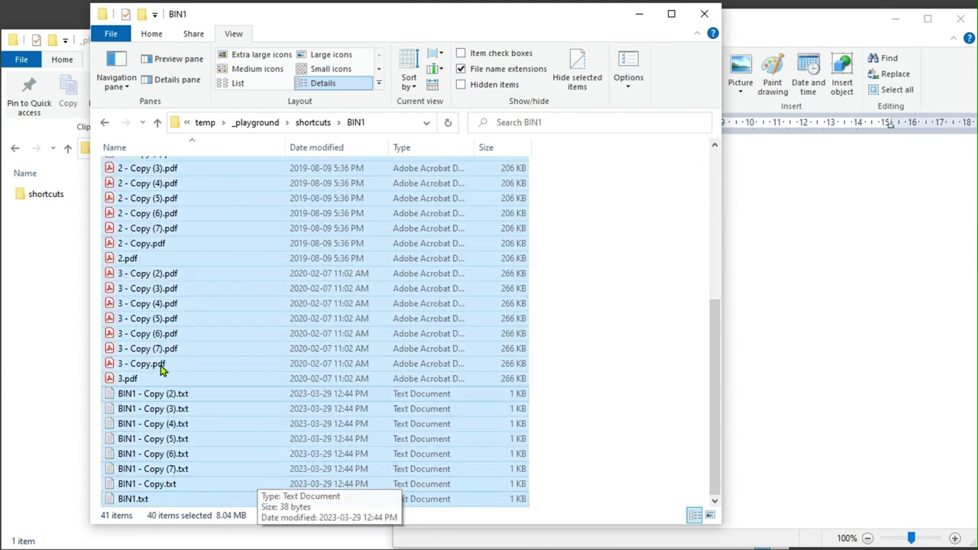
scroll(184, 301, "up", 6)
scroll(244, 446, "down", 6)
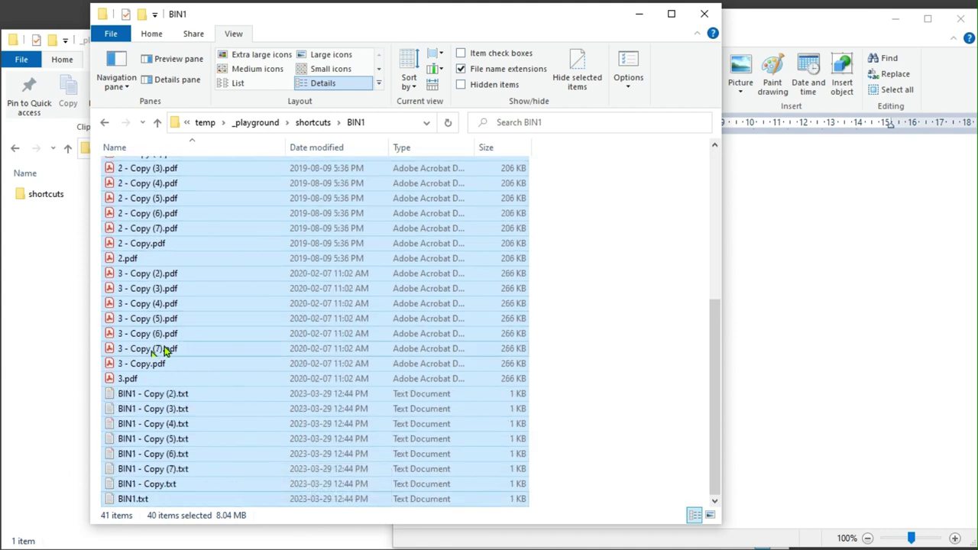
- Drop 3.pdf, 2.pdf and 1.pdf from the selection, leaving only the copies
left_click(144, 380, "ctrl")
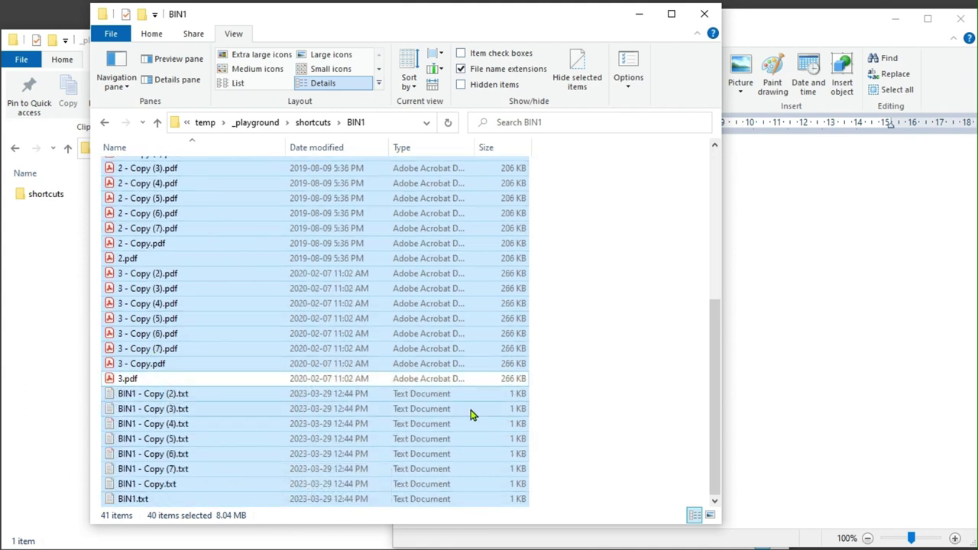
left_click(136, 258, "ctrl")
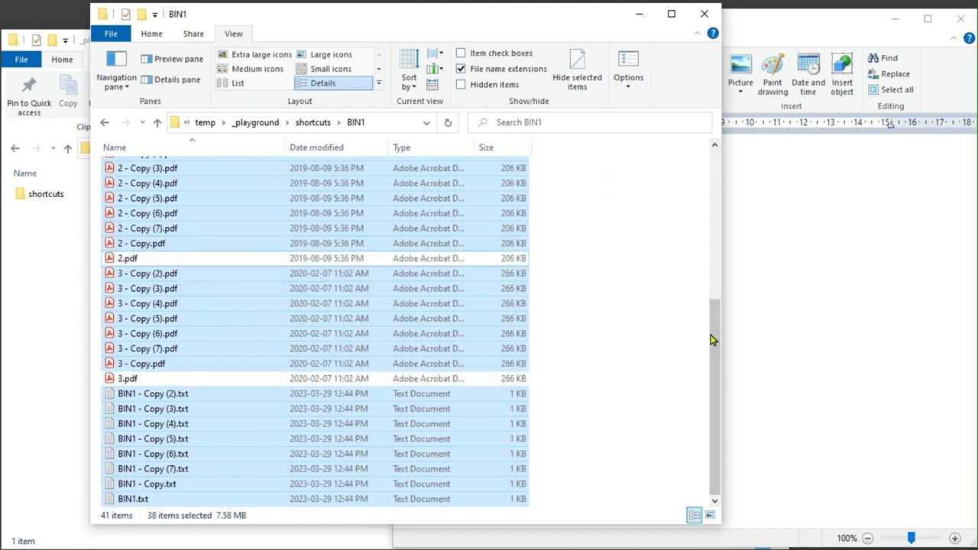
left_click_drag(711, 340, 710, 179)
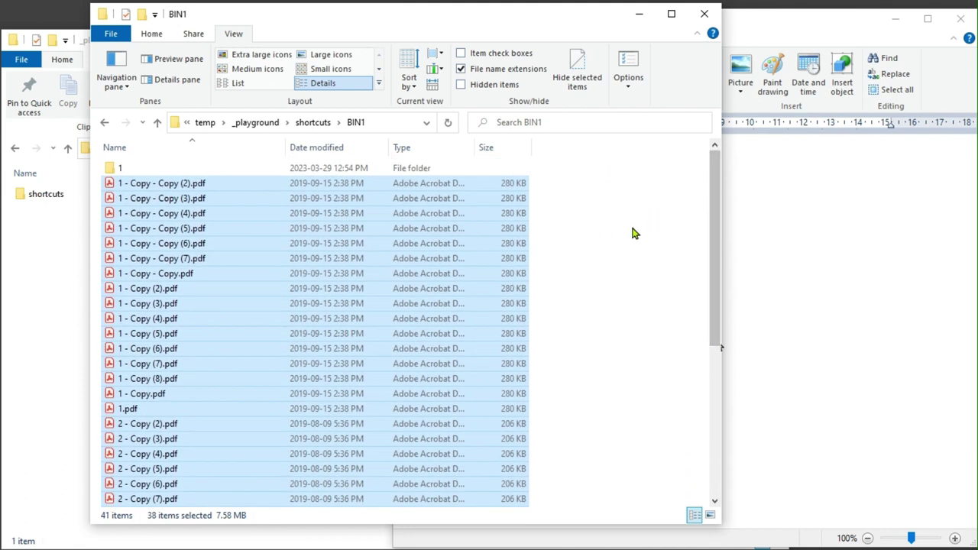
left_click(128, 411, "ctrl")
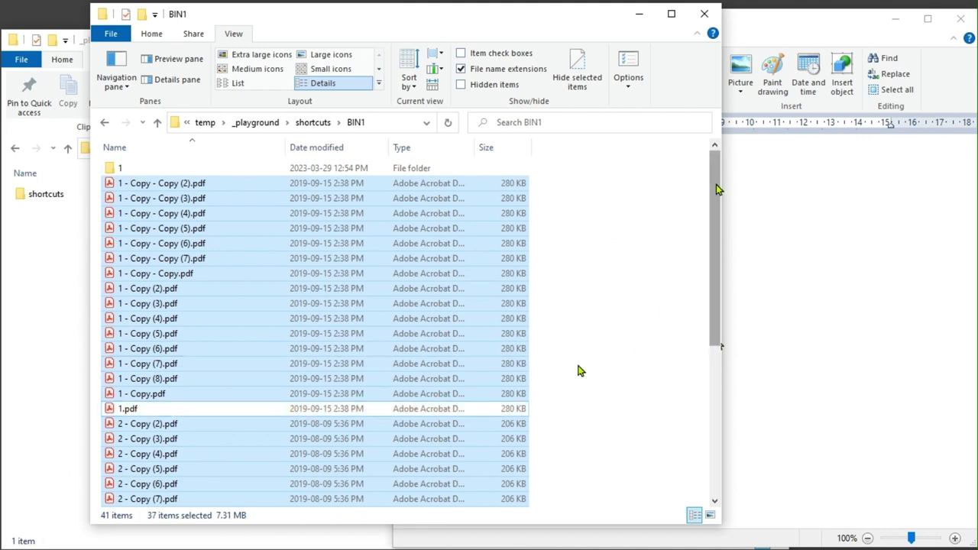
left_click_drag(716, 184, 722, 164)
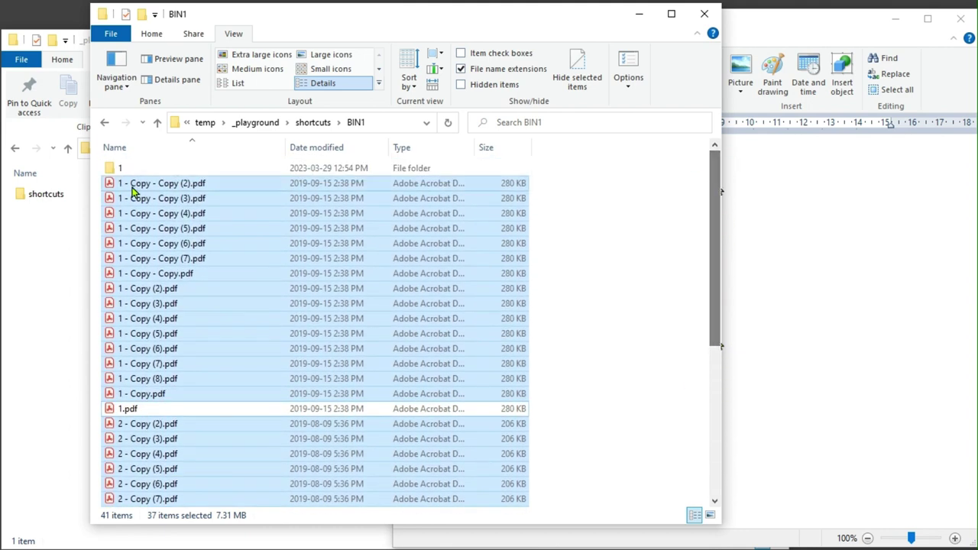
left_click_drag(133, 191, 136, 190)
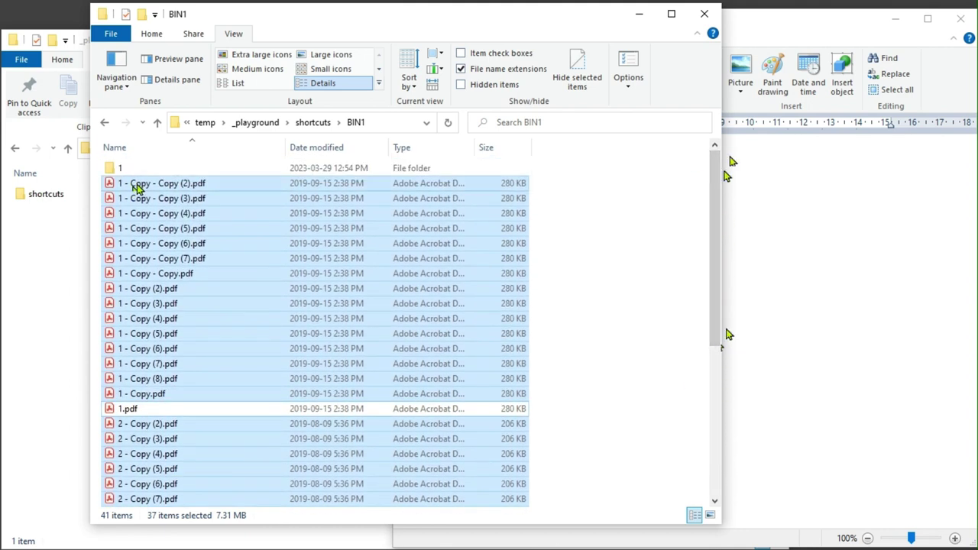
- Cut the 37 selected copies and paste them into folder 1
right_click(154, 246)
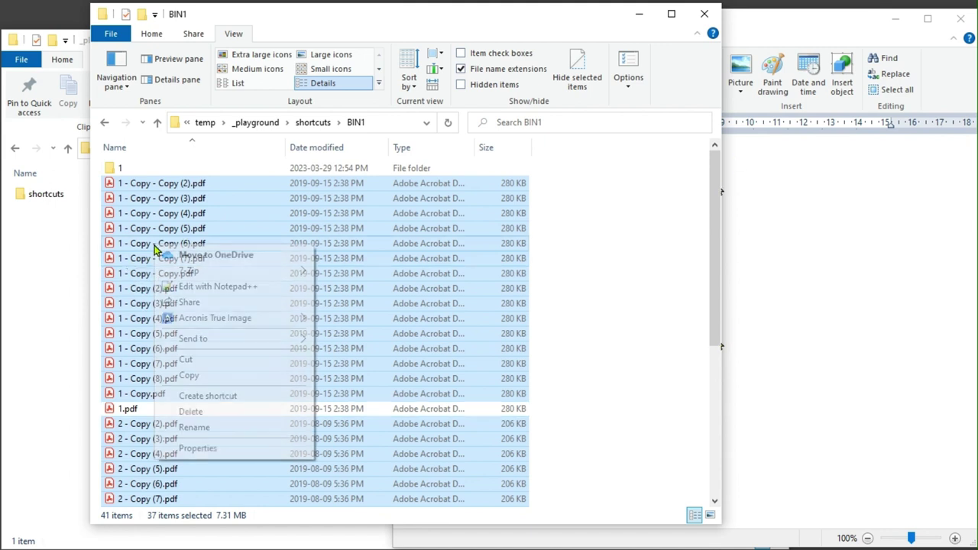
left_click(186, 359)
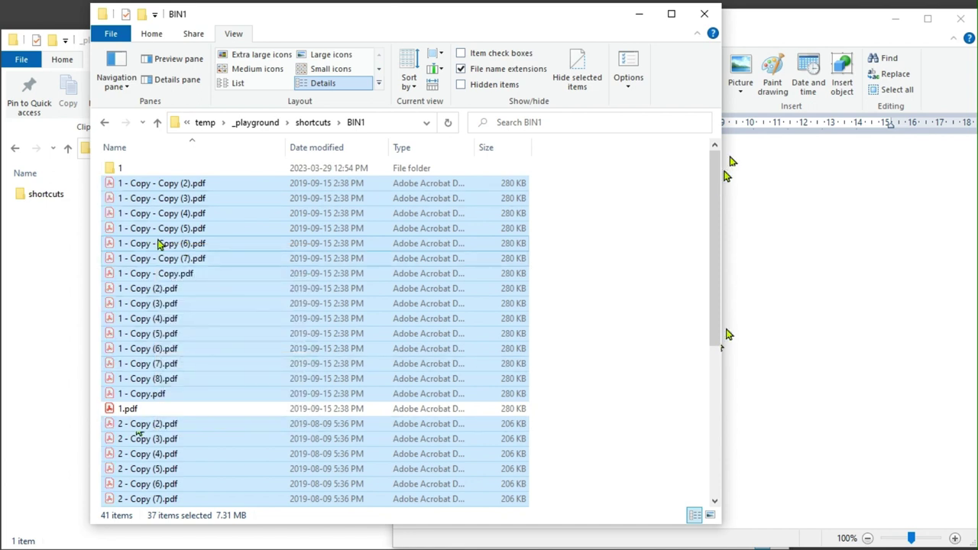
double_click(122, 168)
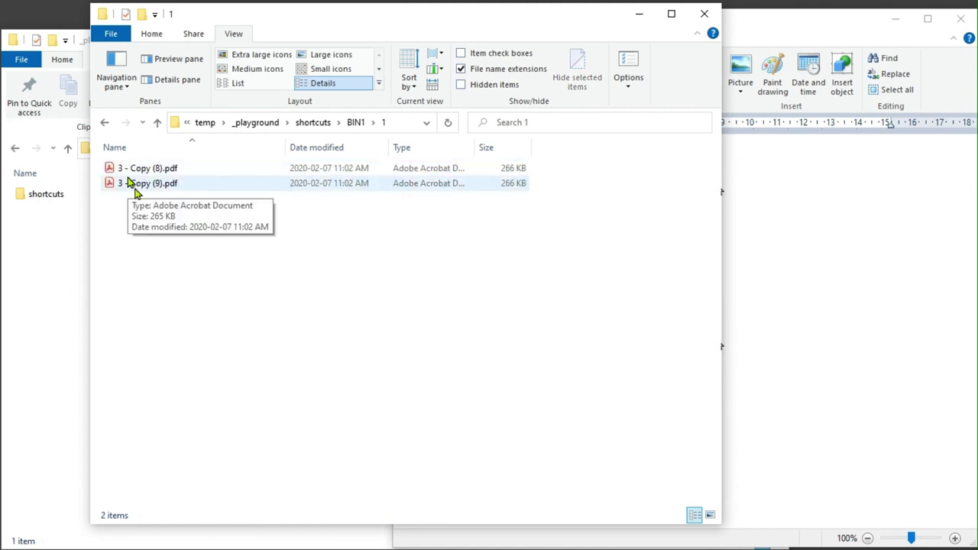
right_click(151, 245)
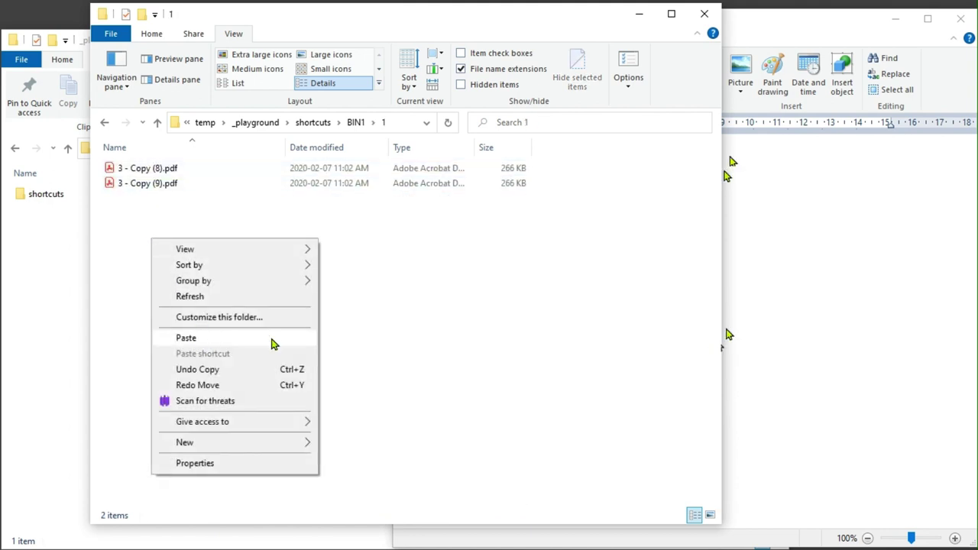
left_click(515, 310)
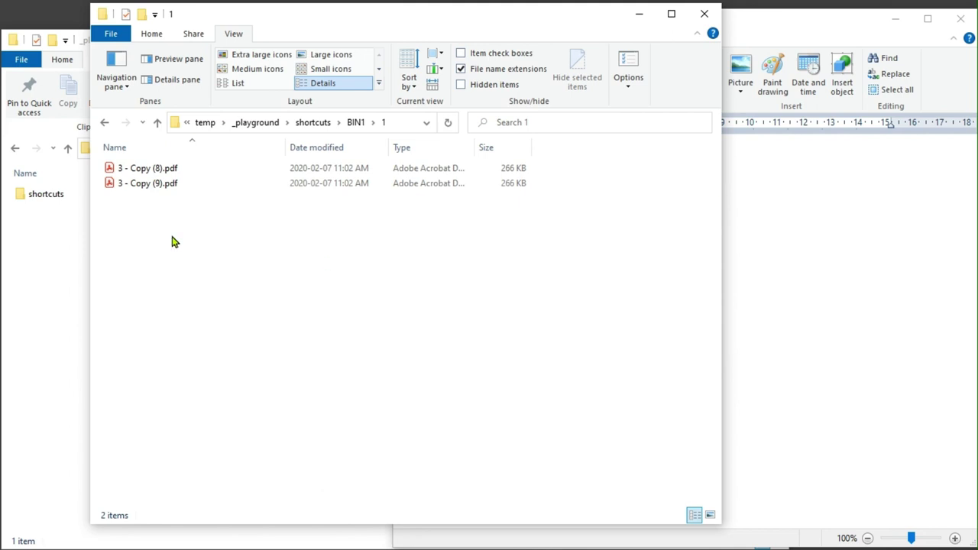
key("ctrl+v")
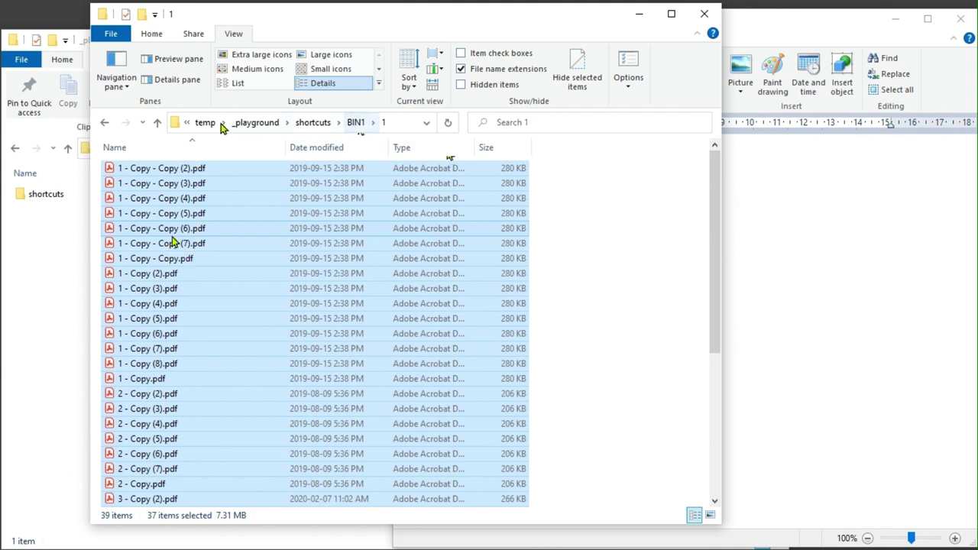
- Return to BIN1 and check that only folder 1, 1.pdf, 2.pdf and 3.pdf remain
left_click(356, 122)
left_click_drag(163, 240, 116, 191)
left_click(165, 242)
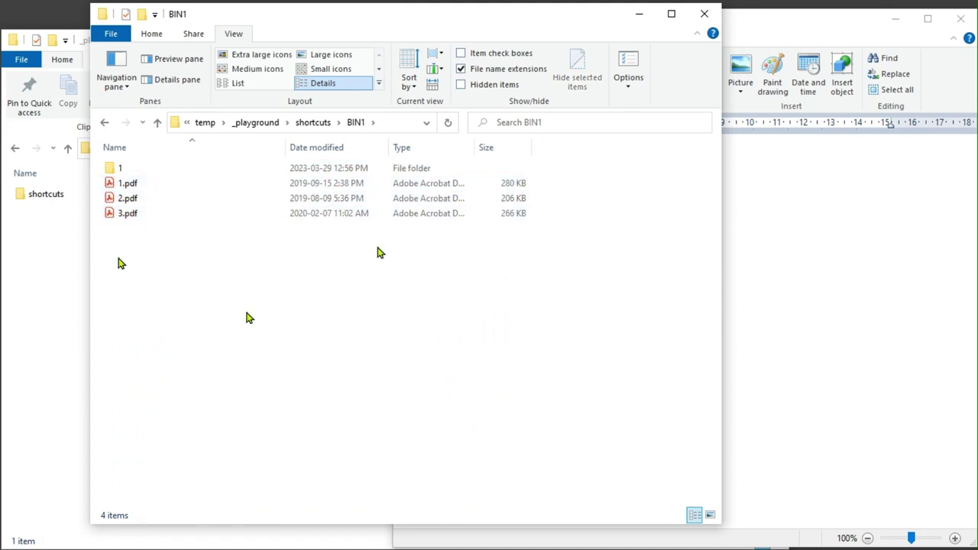
left_click(810, 323)
- Highlight the CTRL/SHIFT mouse-click lines and the word WIN, then open This PC with Win+E
left_click_drag(644, 344, 469, 338)
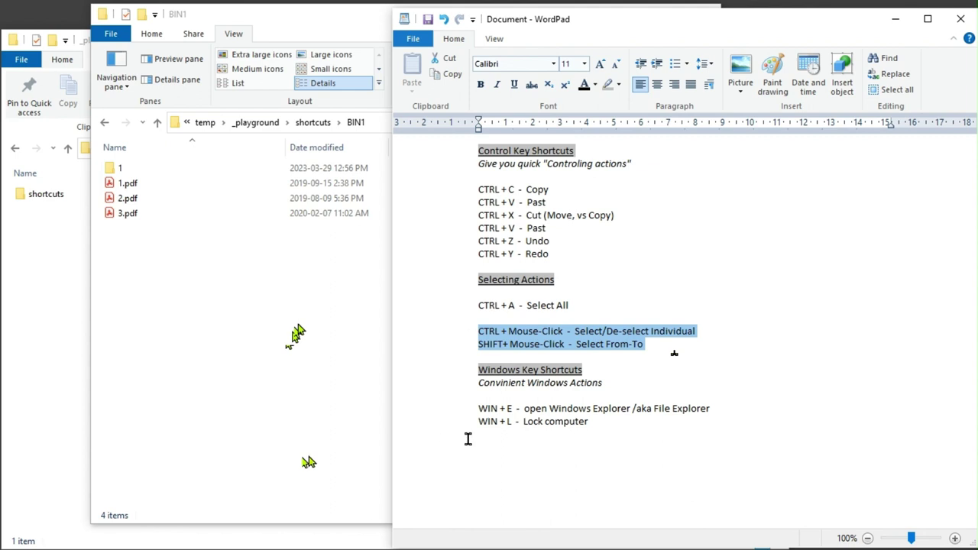
left_click_drag(500, 408, 478, 408)
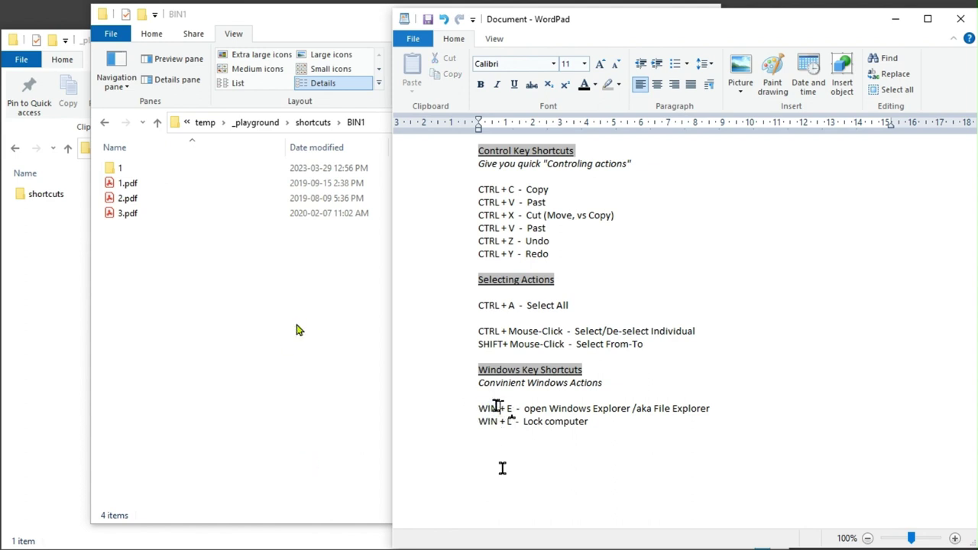
left_click(478, 425)
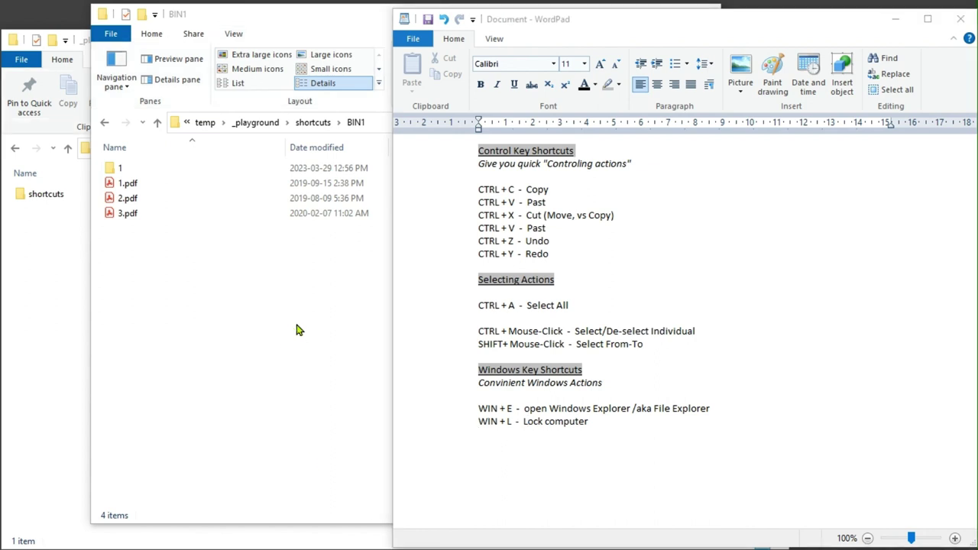
key("super+e")
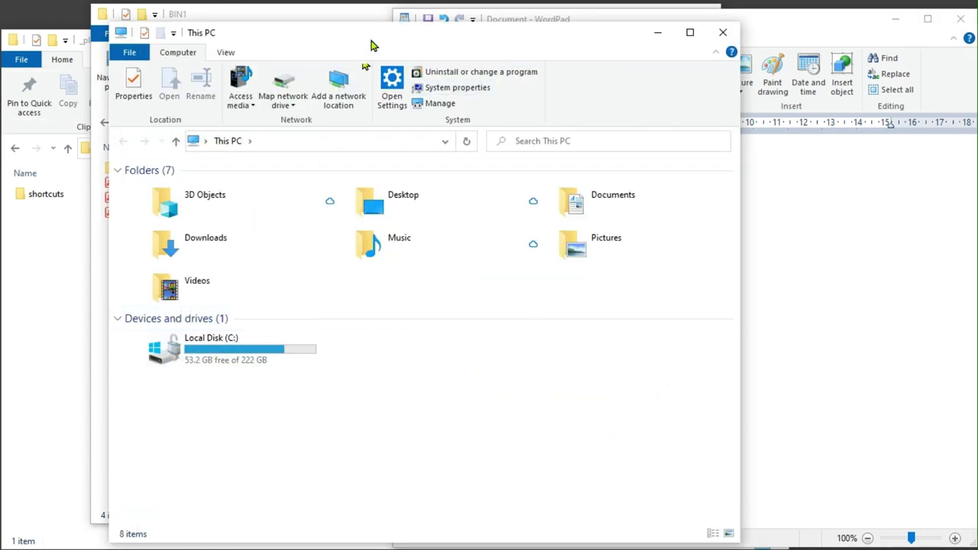
- Close the current This PC window, then open four new ones with Win+E
left_click_drag(370, 46, 382, 33)
left_click(727, 17)
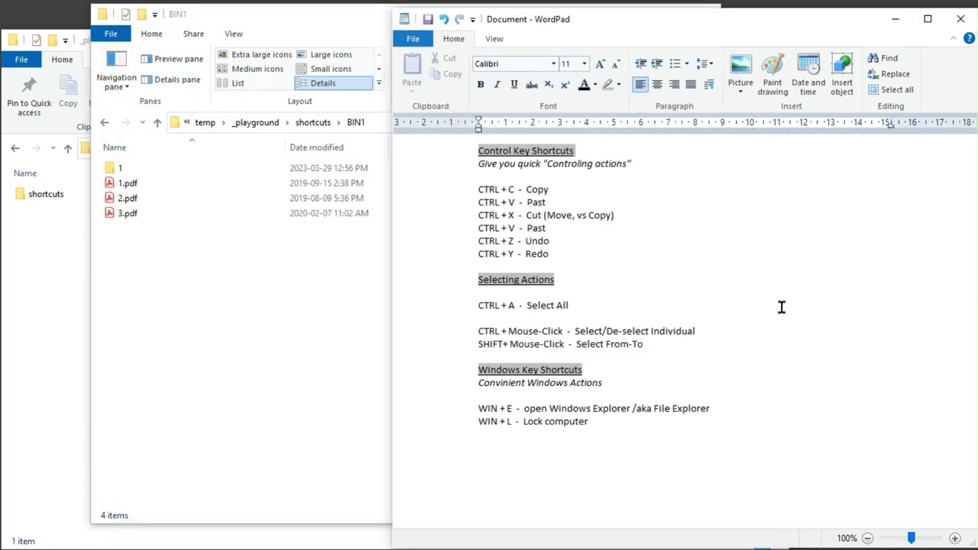
key("super+e")
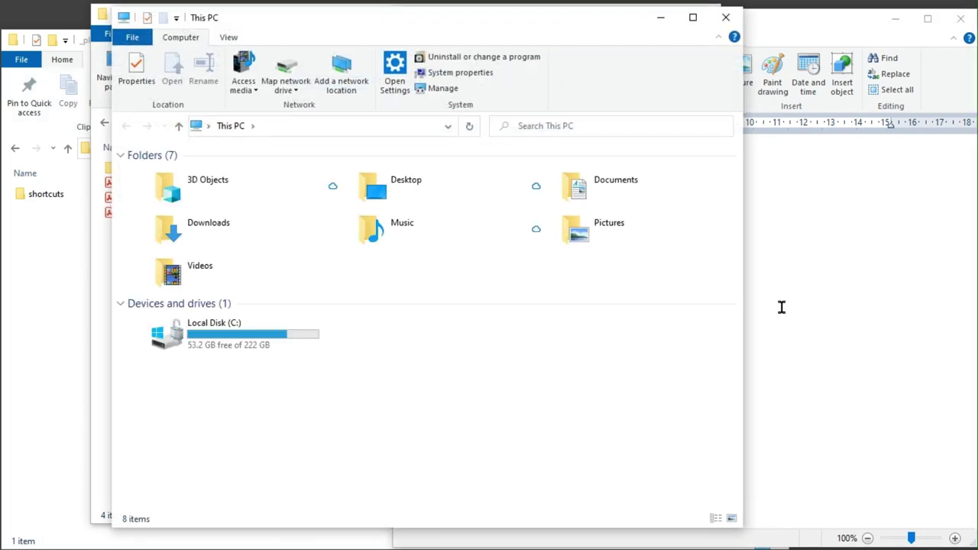
key("super+e")
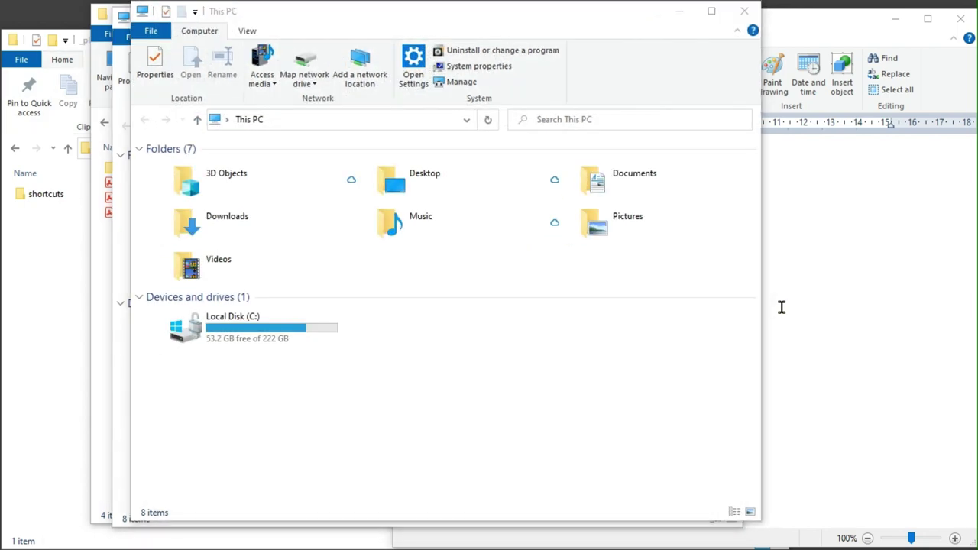
key("super+e")
key("super+e")
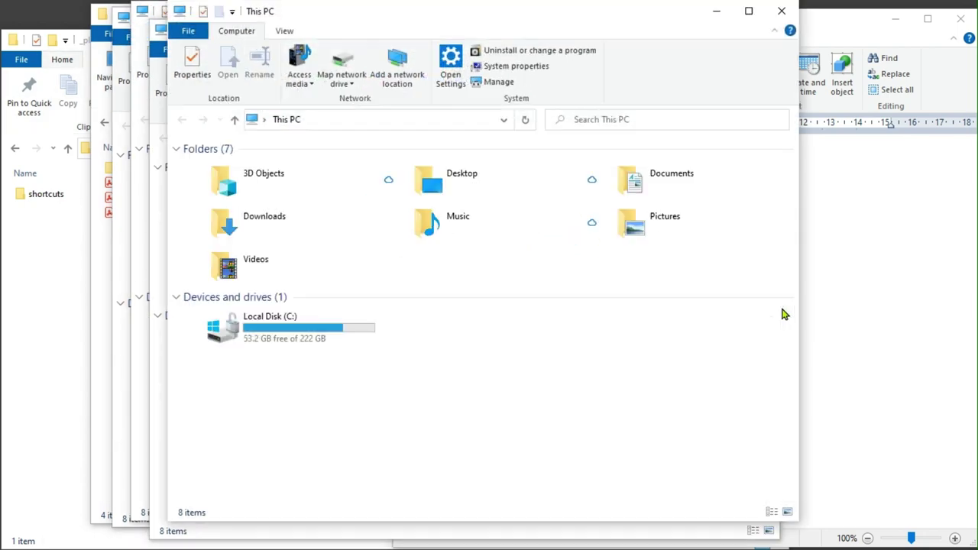
key("super+e")
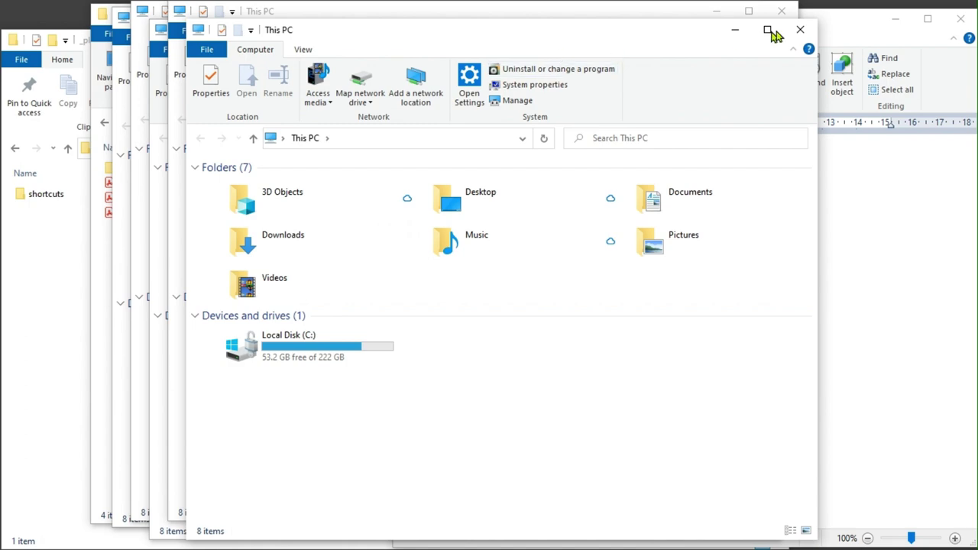
- Close all four new This PC windows one after another
left_click(800, 34)
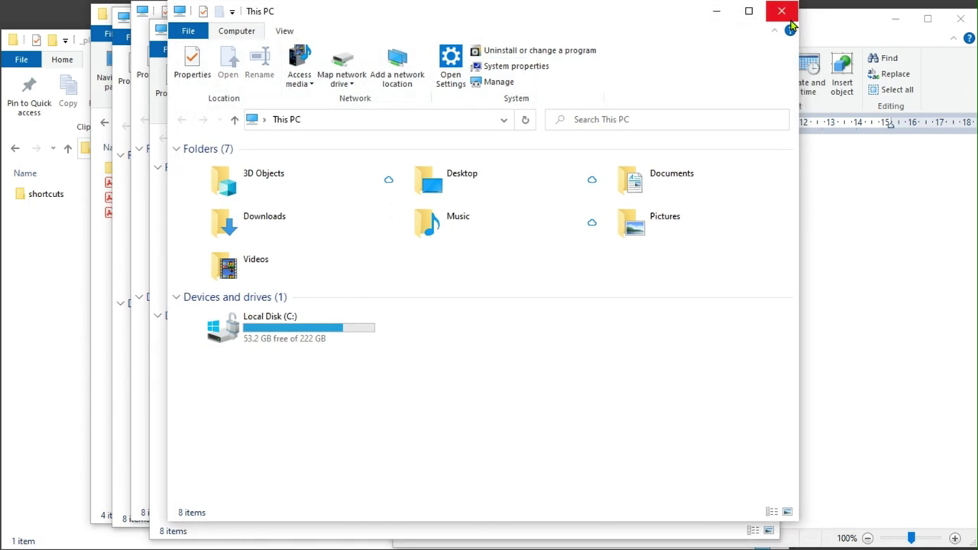
left_click(781, 11)
left_click(762, 29)
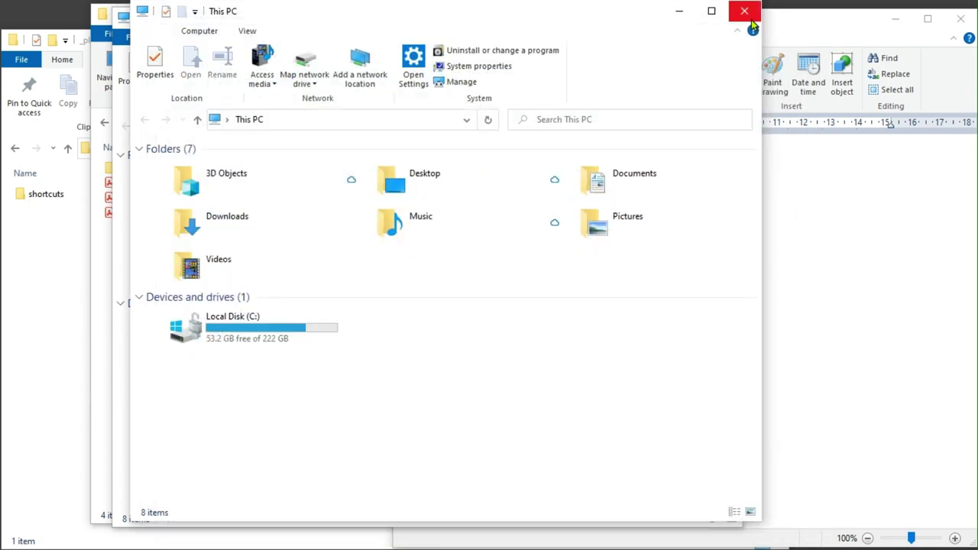
left_click(744, 10)
- Close the last This PC window and arrange the _playground and BIN1 windows side by side
key("ctrl+w")
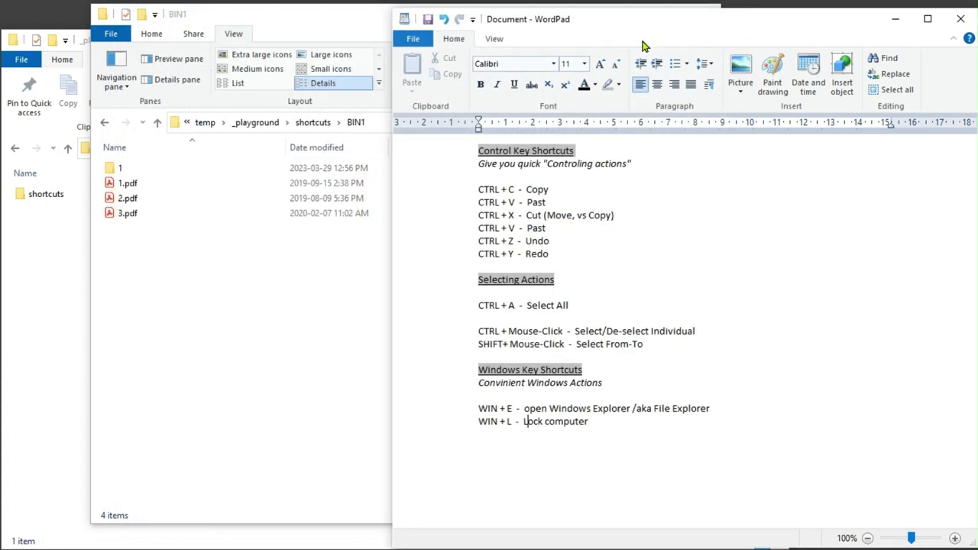
left_click_drag(340, 22, 585, 28)
mouse_move(326, 50)
left_mouse_down()
mouse_move(350, 38)
mouse_move(328, 31)
left_mouse_up()
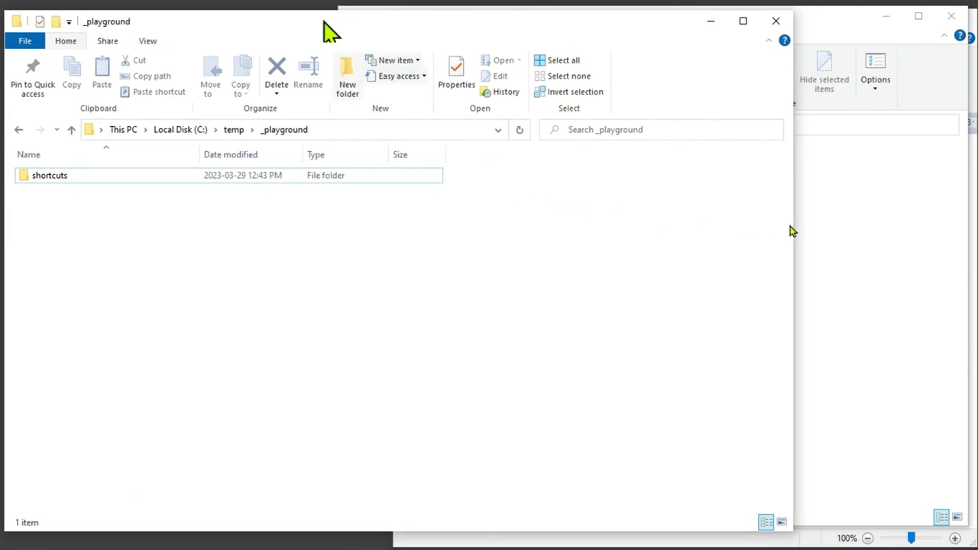
left_click_drag(752, 226, 466, 220)
left_click(624, 299)
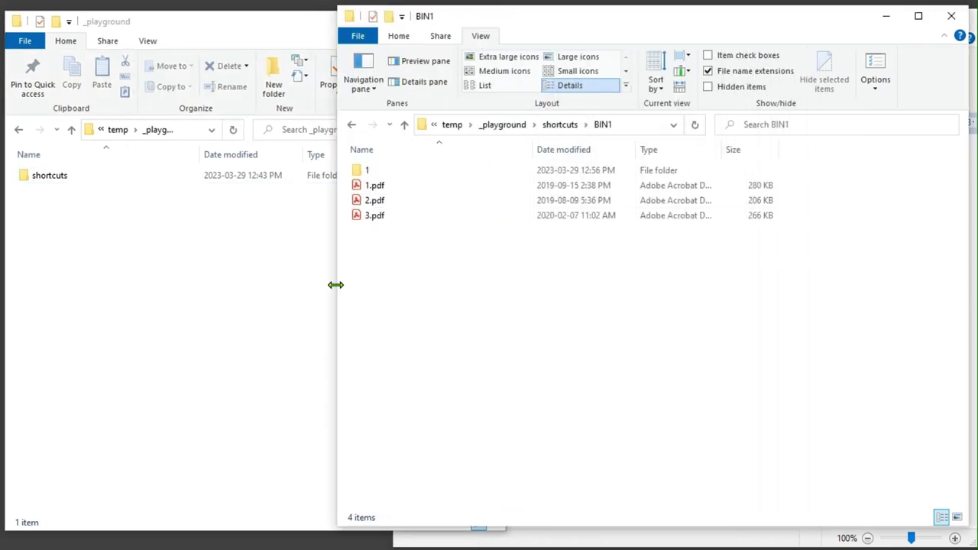
left_click_drag(351, 285, 507, 288)
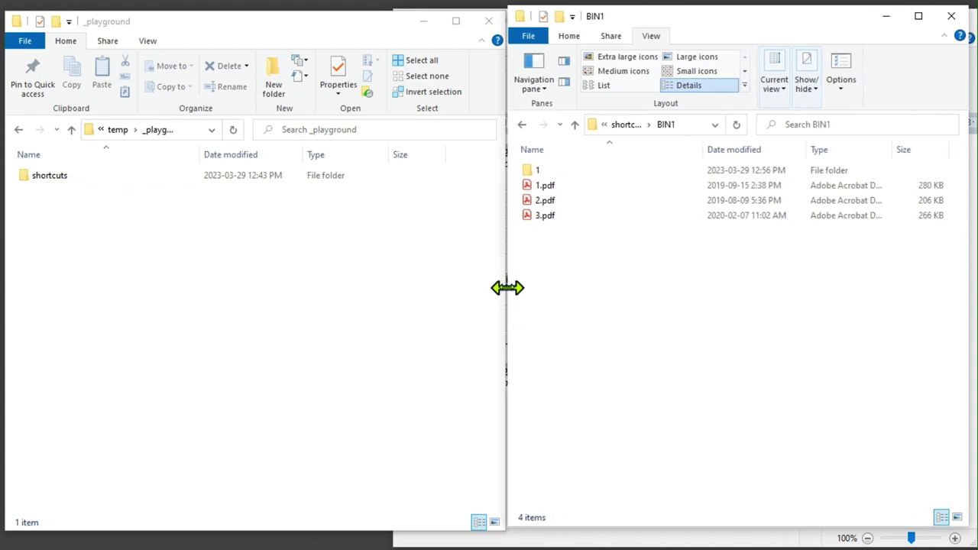
- Open the shortcuts folder in the left window and go up from BIN1 to shortcuts on the right
left_click(60, 182)
double_click(59, 182)
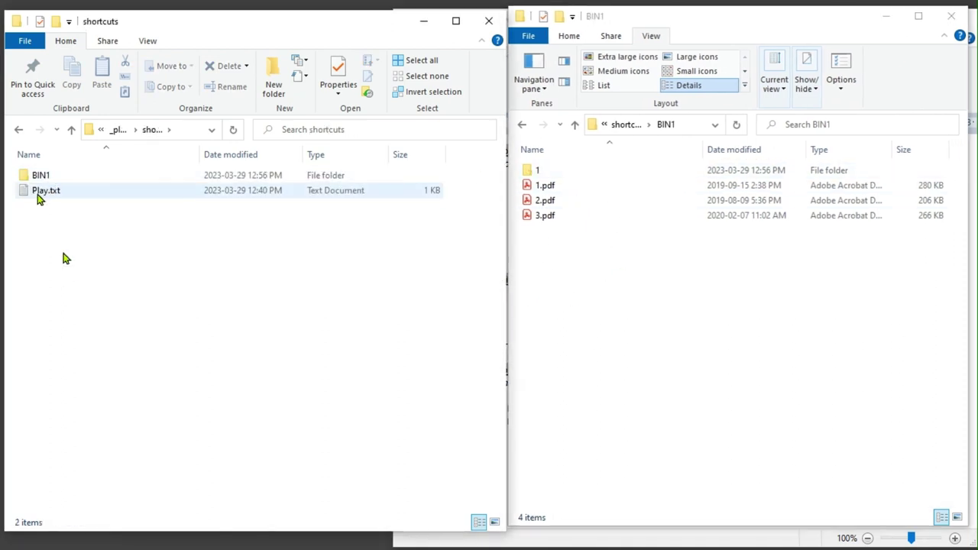
left_click(41, 193)
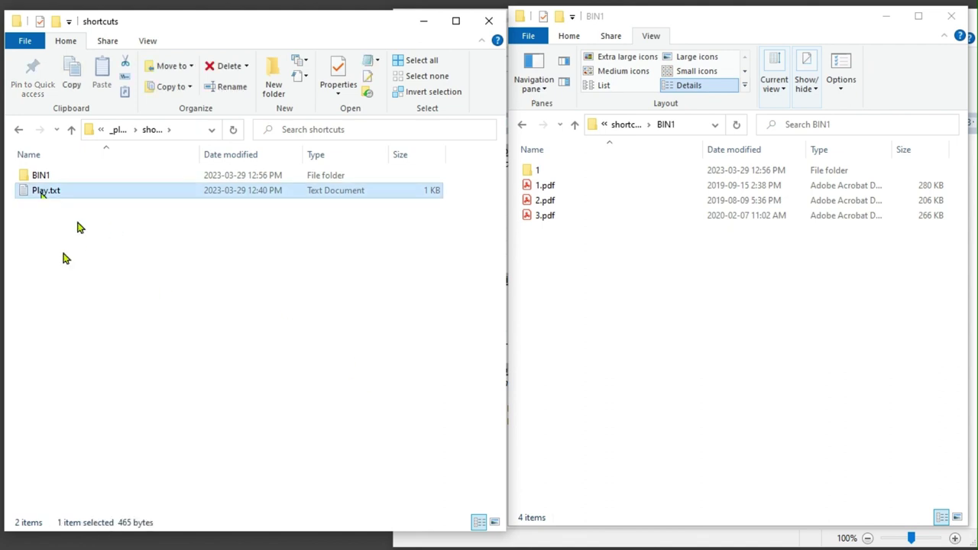
left_click(631, 303)
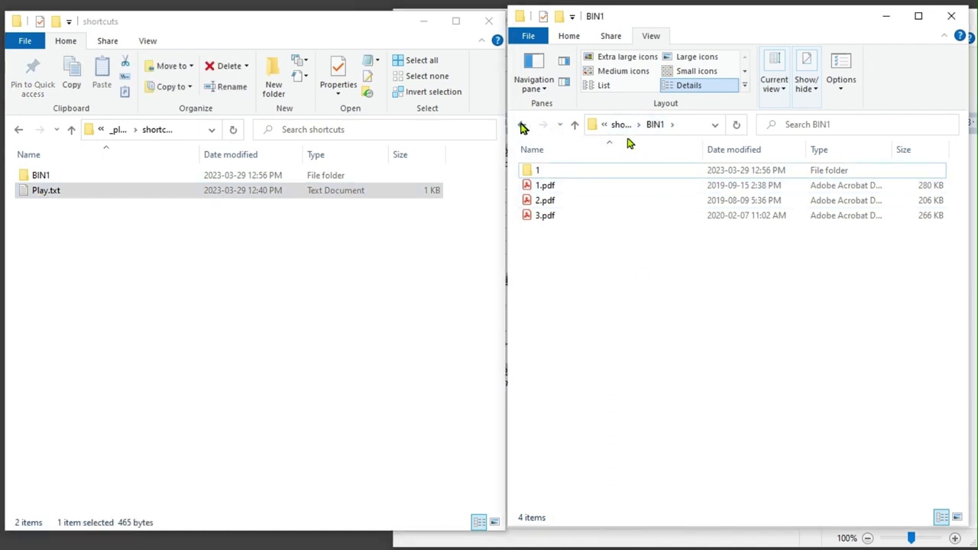
left_click(575, 126)
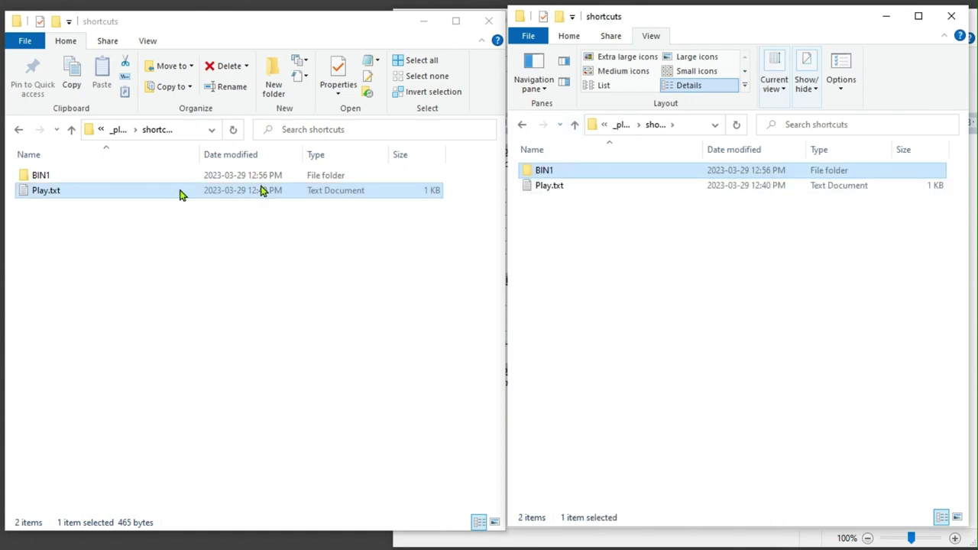
- Drag Play.txt into BIN1, then browse _playground > shortcuts > BIN1 to confirm it arrived
left_click(546, 258)
left_click_drag(553, 191, 548, 176)
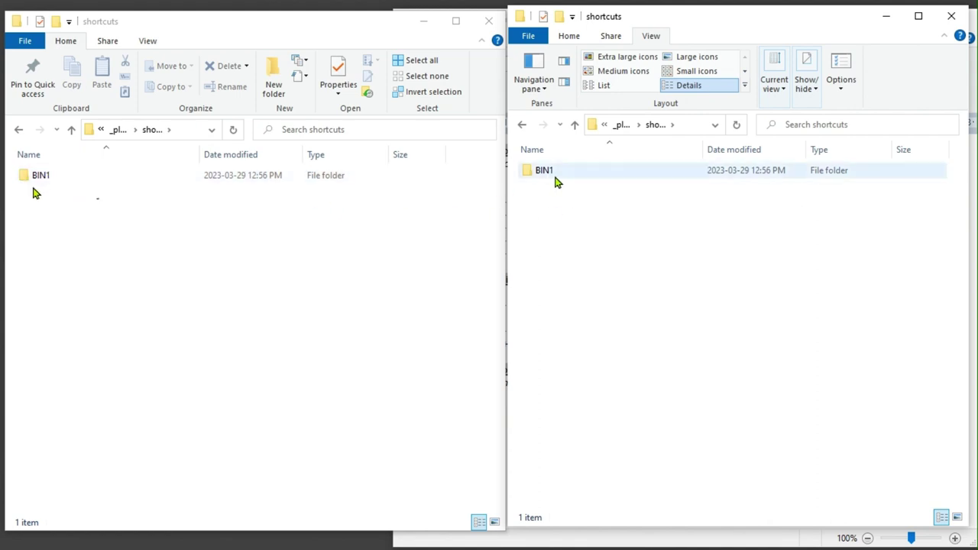
left_click_drag(506, 207, 337, 212)
left_click(517, 128)
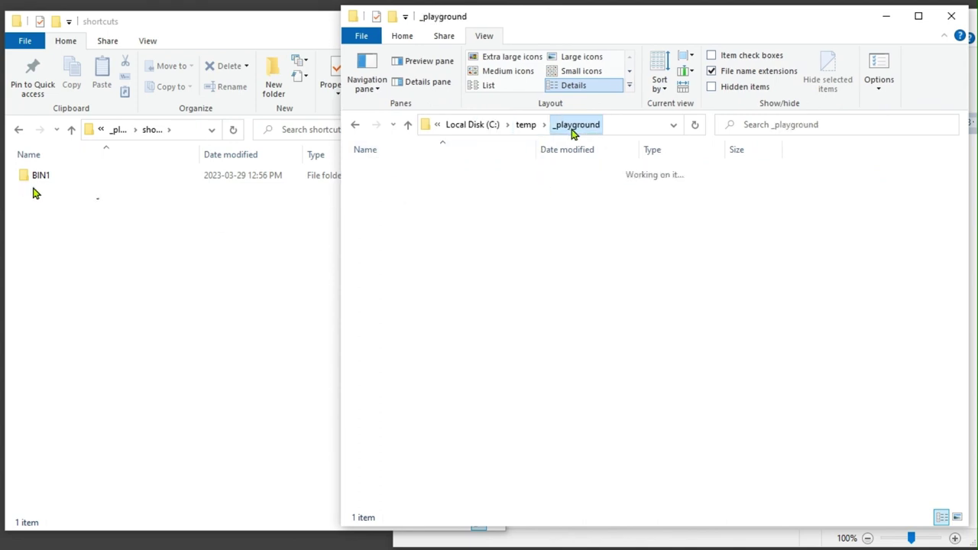
double_click(400, 170)
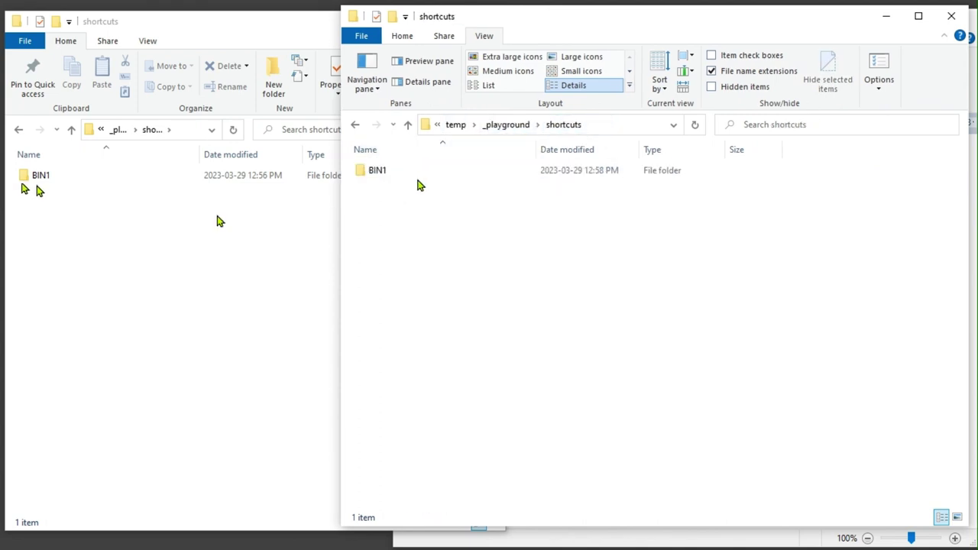
double_click(382, 173)
left_click(382, 231)
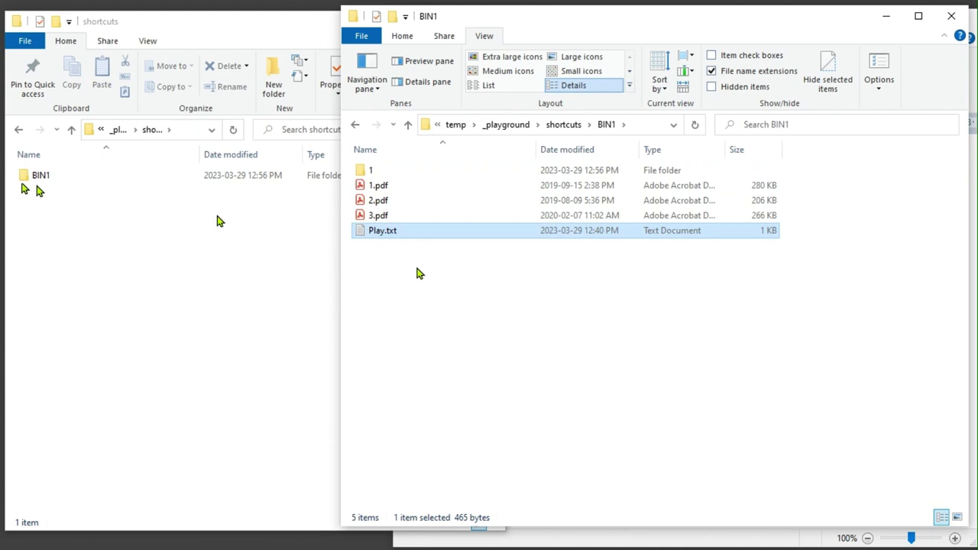
- Go back to shortcuts and undo the move so Play.txt returns there
left_click(573, 125)
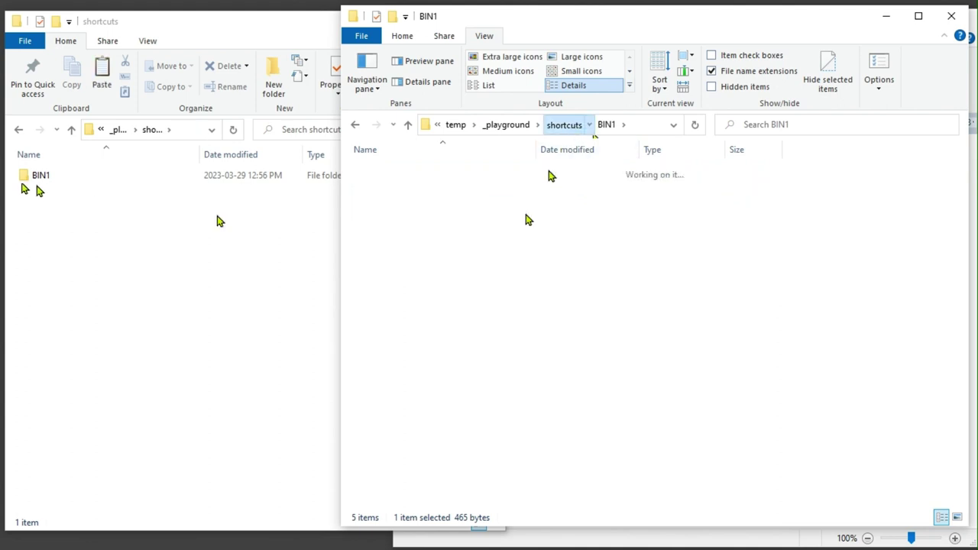
key("ctrl+v")
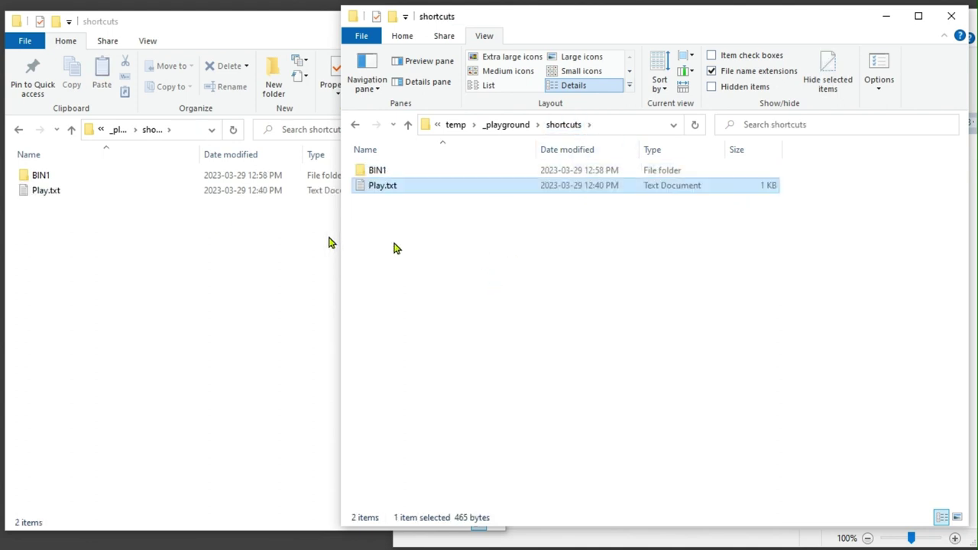
left_click_drag(341, 245, 476, 258)
- Open BIN1 > 1 in the left window and drag 1 - Copy - Copy (2).pdf into shortcuts
left_click(382, 253)
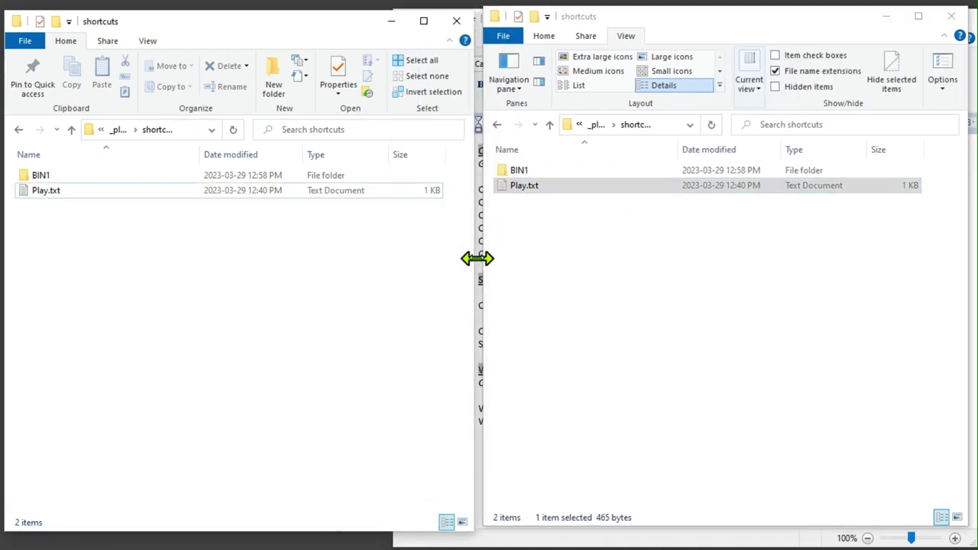
left_click(504, 260)
double_click(42, 177)
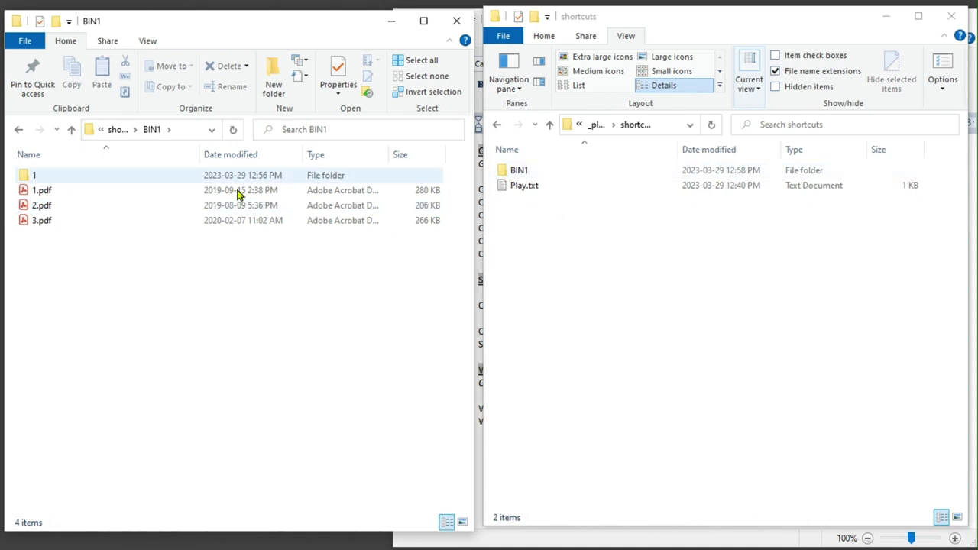
double_click(37, 178)
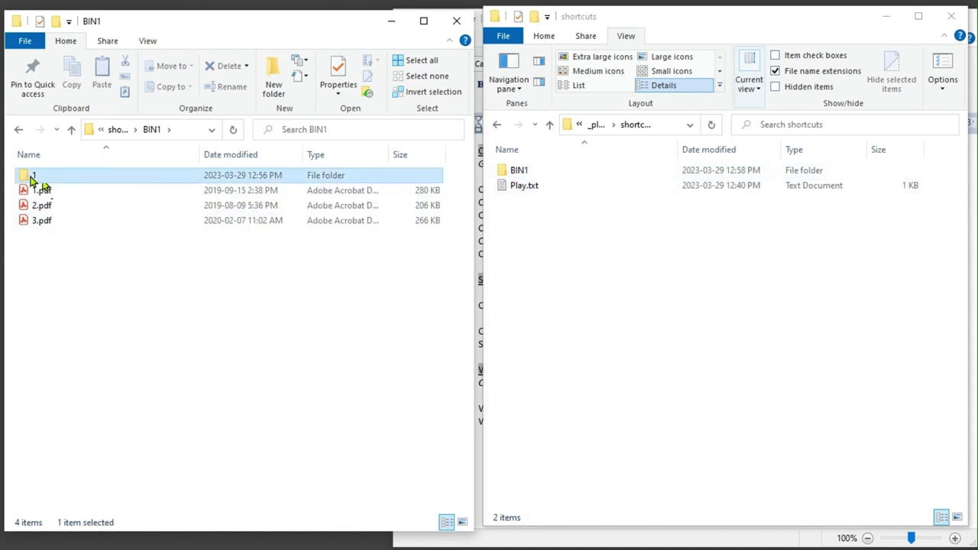
left_click_drag(83, 177, 556, 272)
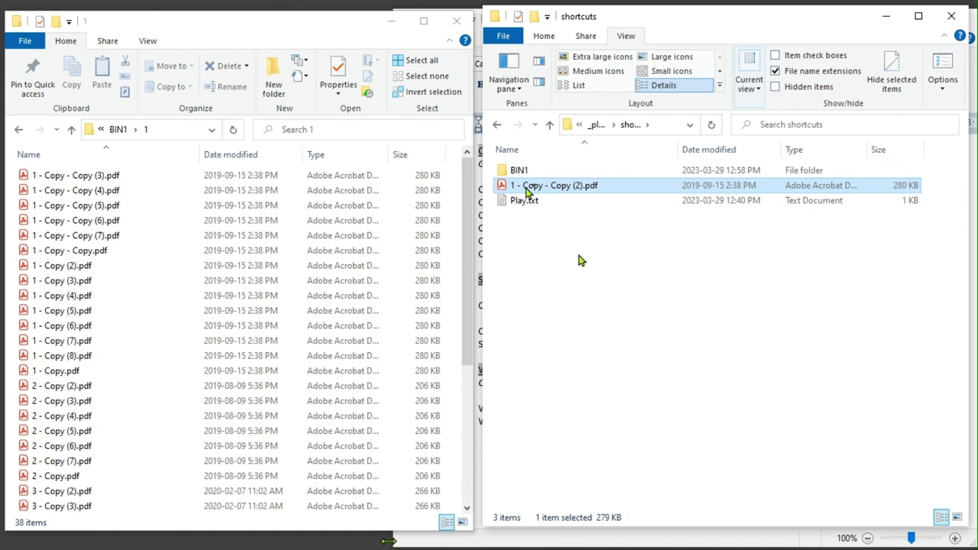
key("alt+Tab")
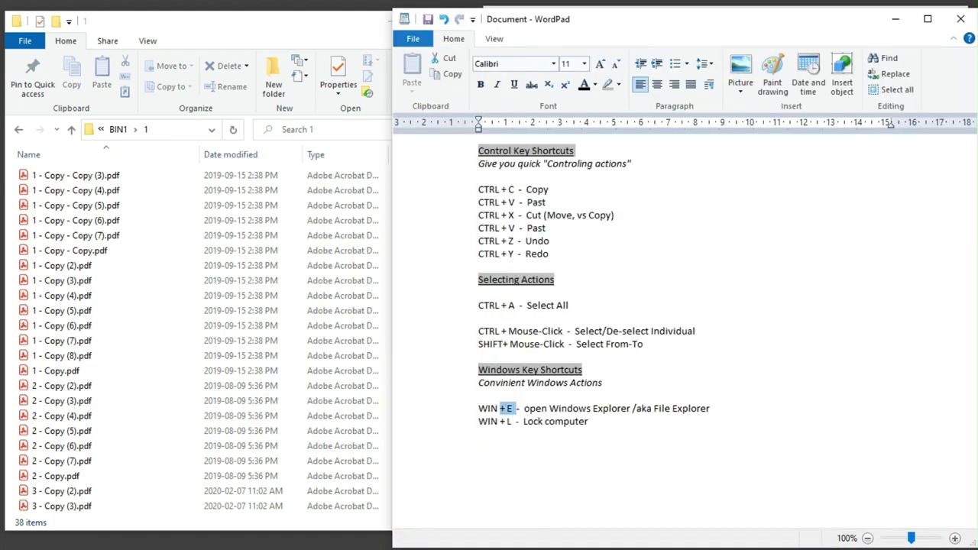
left_click_drag(597, 423, 374, 417)
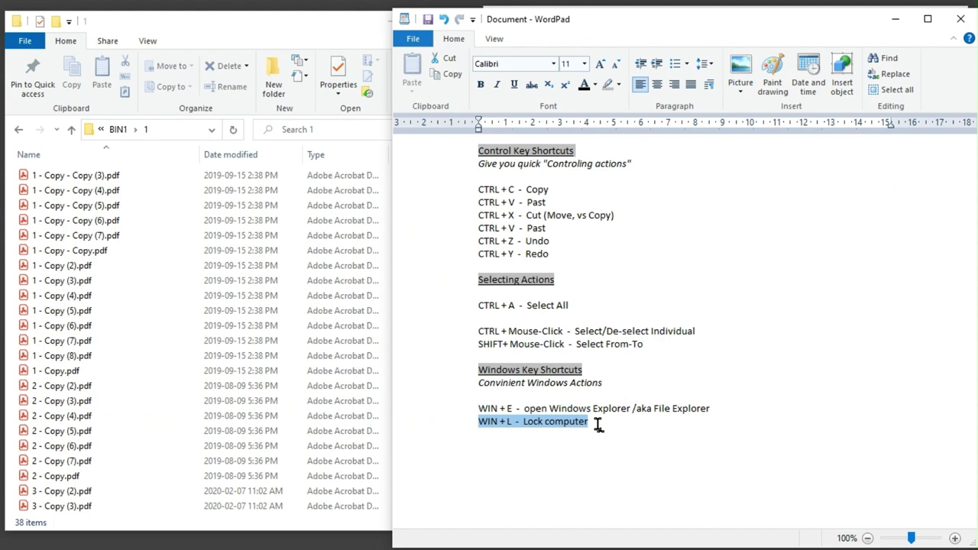
left_click(598, 424)
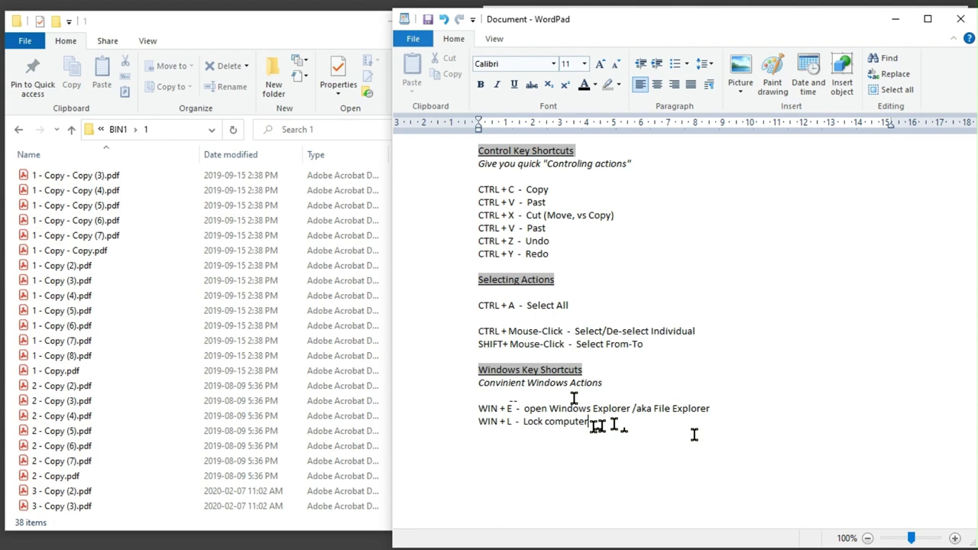
key("super+l")
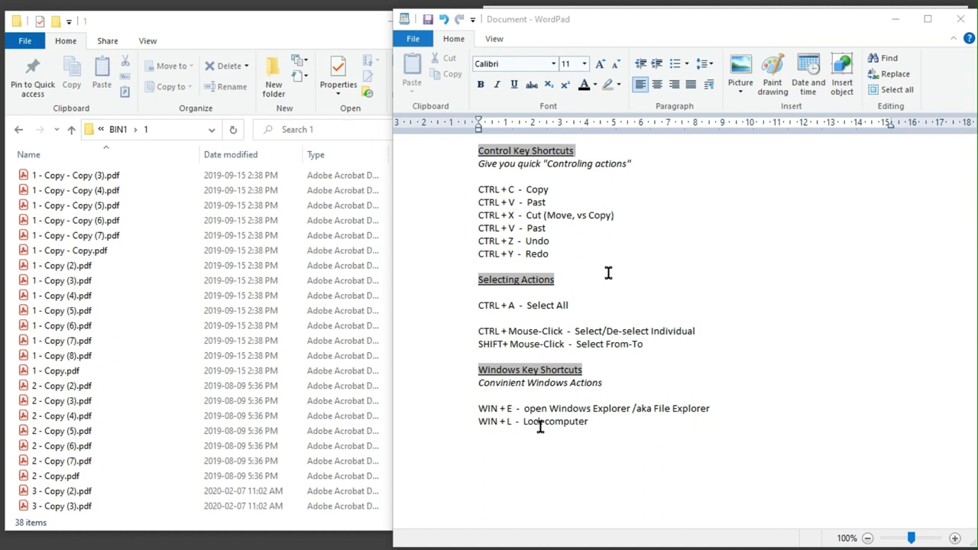
left_click(592, 425)
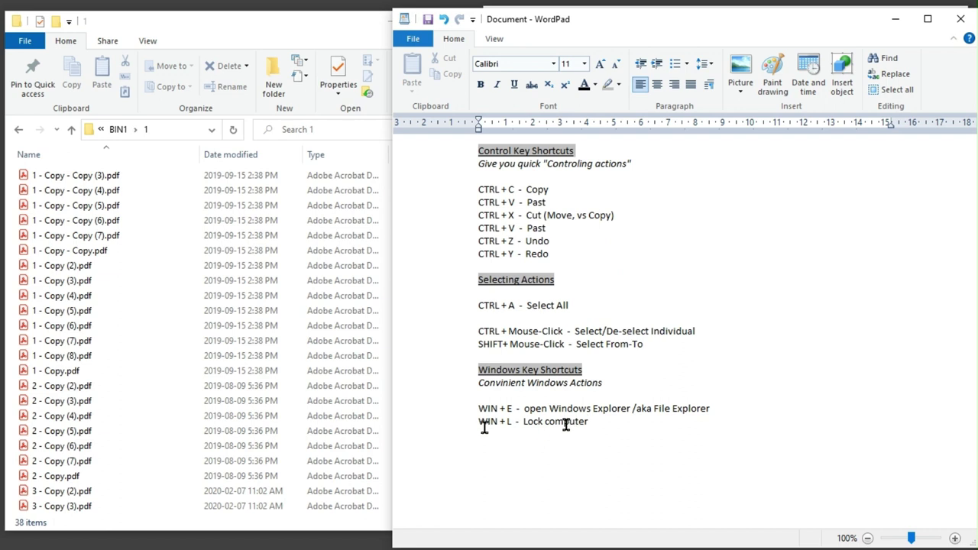
key("ctrl+shift+Left")
key("ctrl+shift+Left")
left_click_drag(498, 421, 599, 425)
left_click(599, 425)
left_click_drag(484, 423, 582, 432)
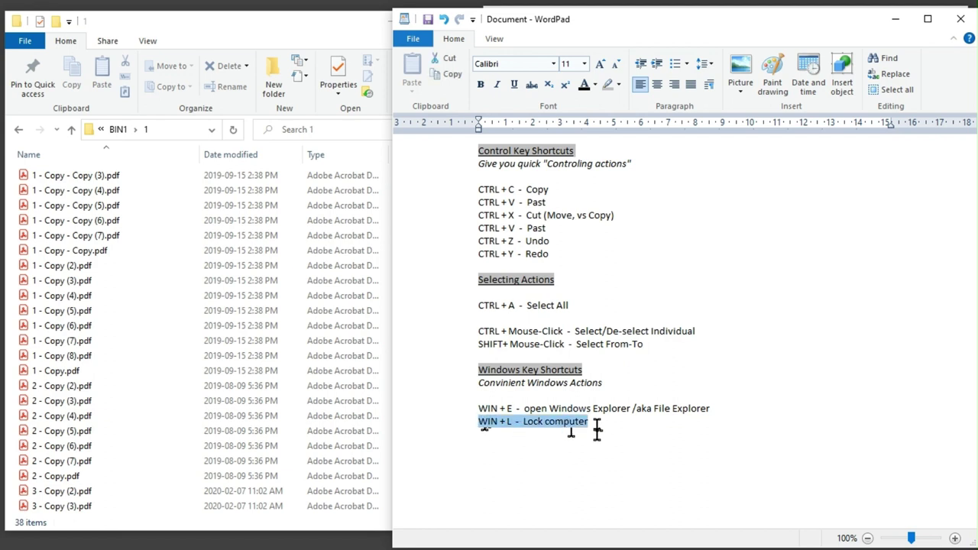
left_click(597, 428)
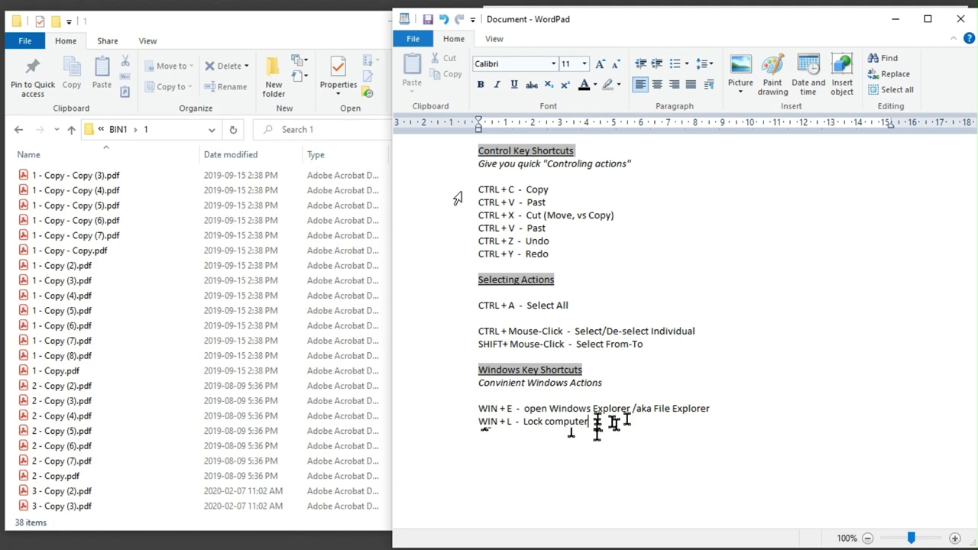
- Select all the shortcut notes text twice, clear it, and shift the notes window left
left_click_drag(480, 150, 630, 419)
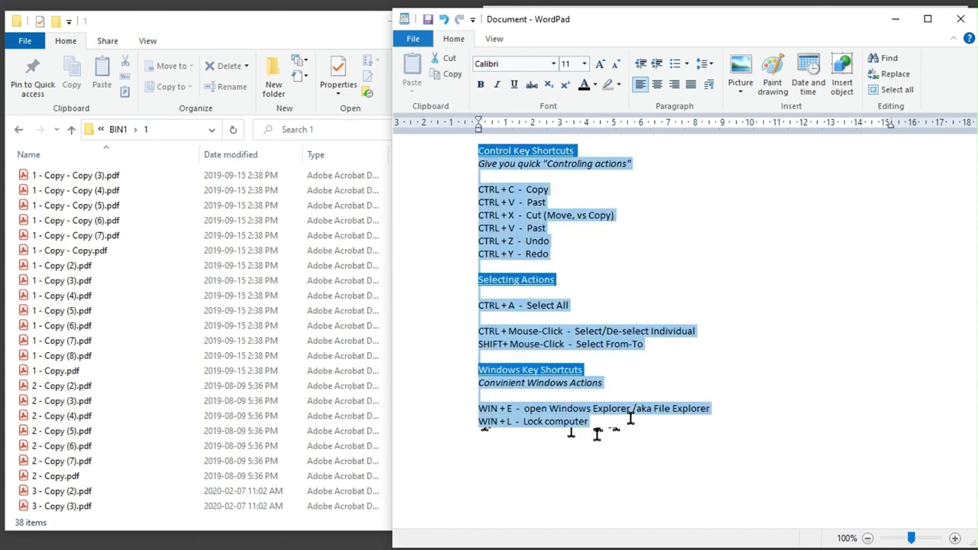
left_click(630, 421)
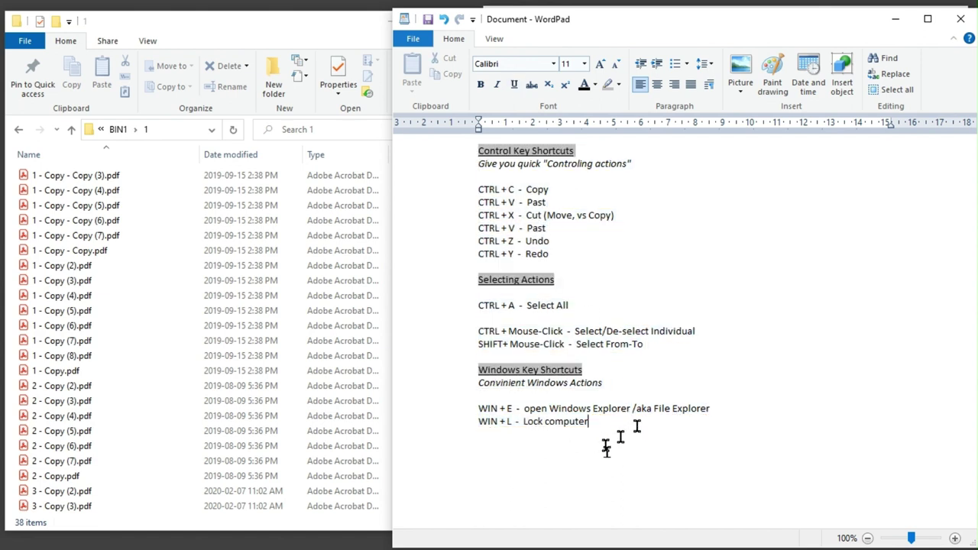
key("ctrl+a")
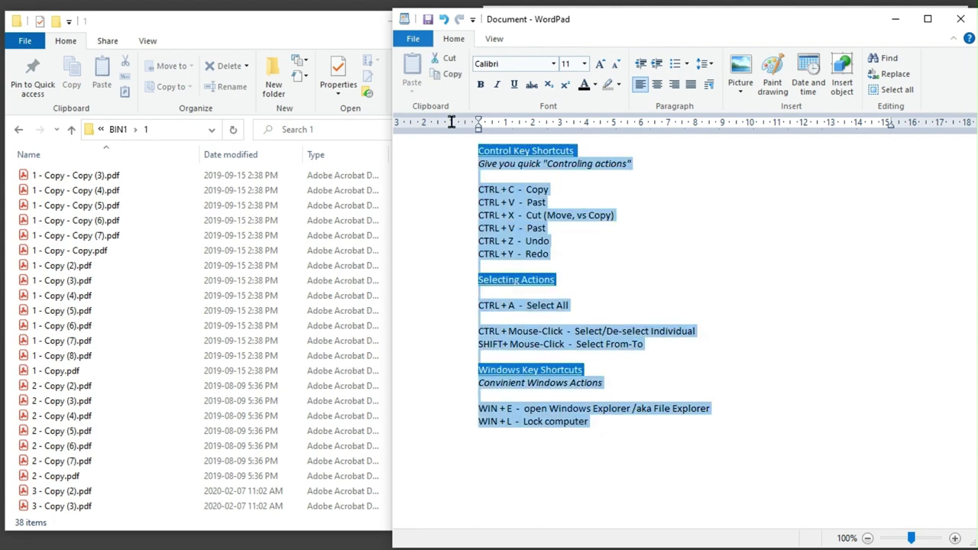
left_click(720, 344)
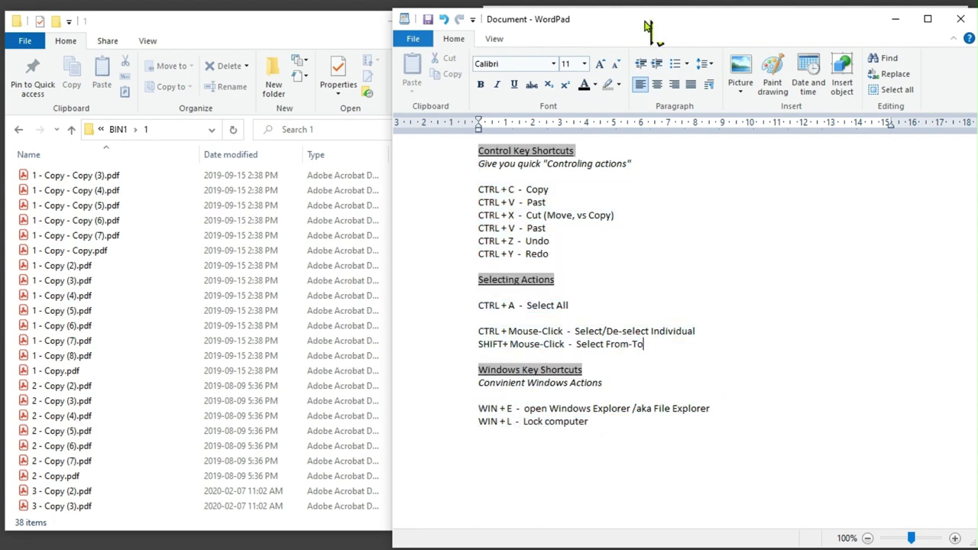
left_click_drag(653, 26, 604, 34)
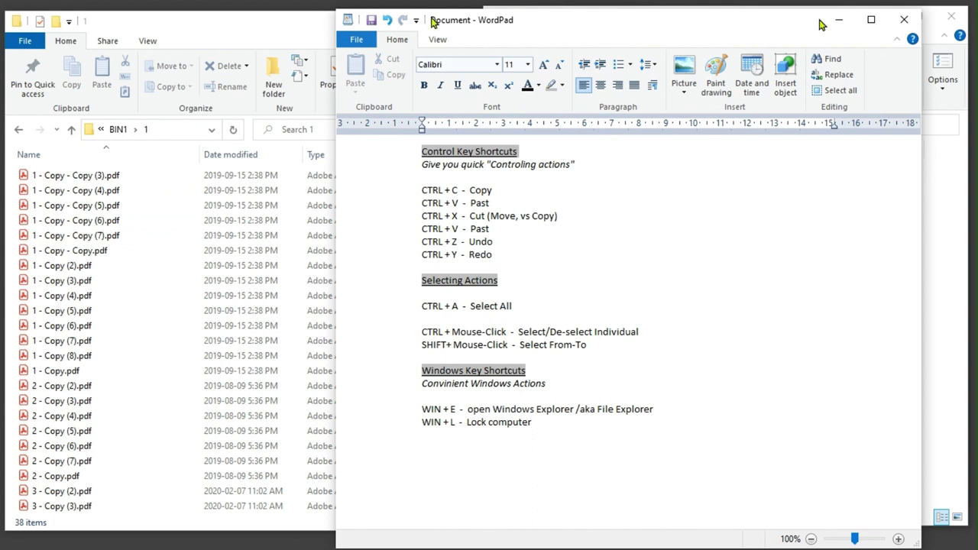
- Switch between the shortcuts folder, BIN1 > 1 and the notes, then narrow the shortcuts window slightly
left_click(930, 165)
left_click(537, 247)
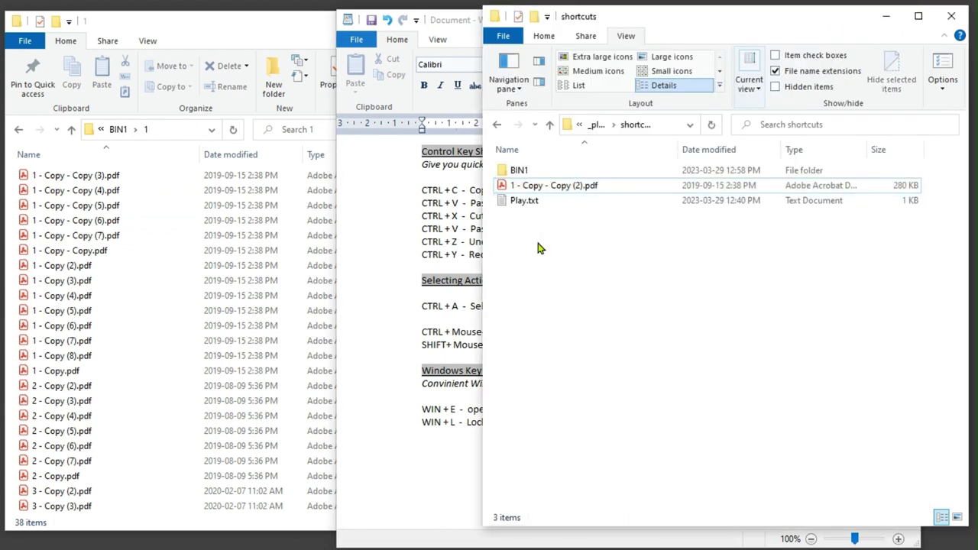
left_click(279, 31)
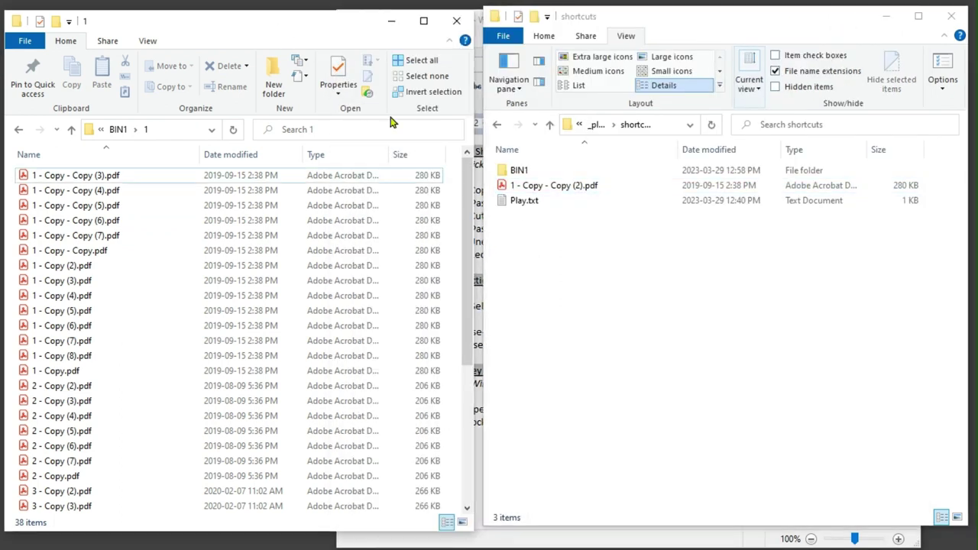
left_click(463, 223)
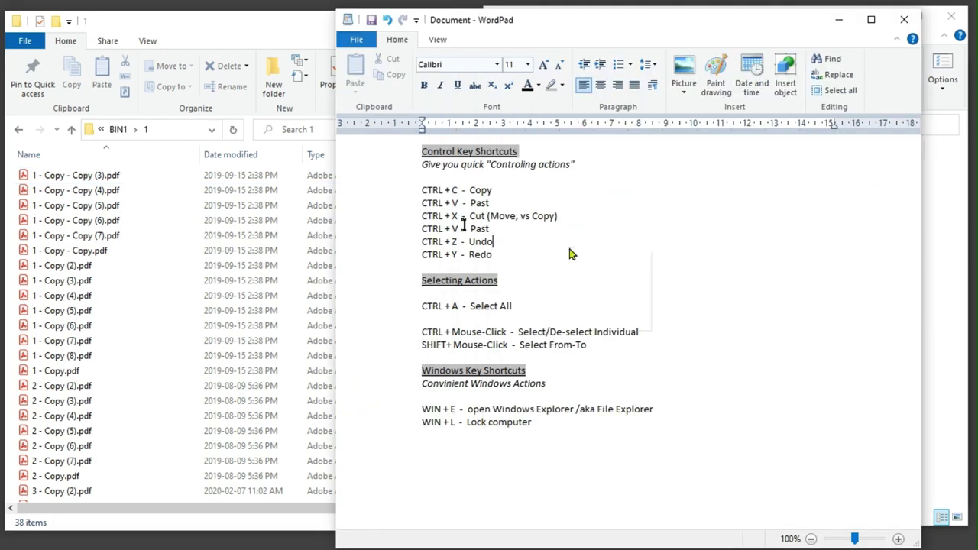
right_click(571, 251)
key("Escape")
left_click(321, 33)
left_click(956, 322)
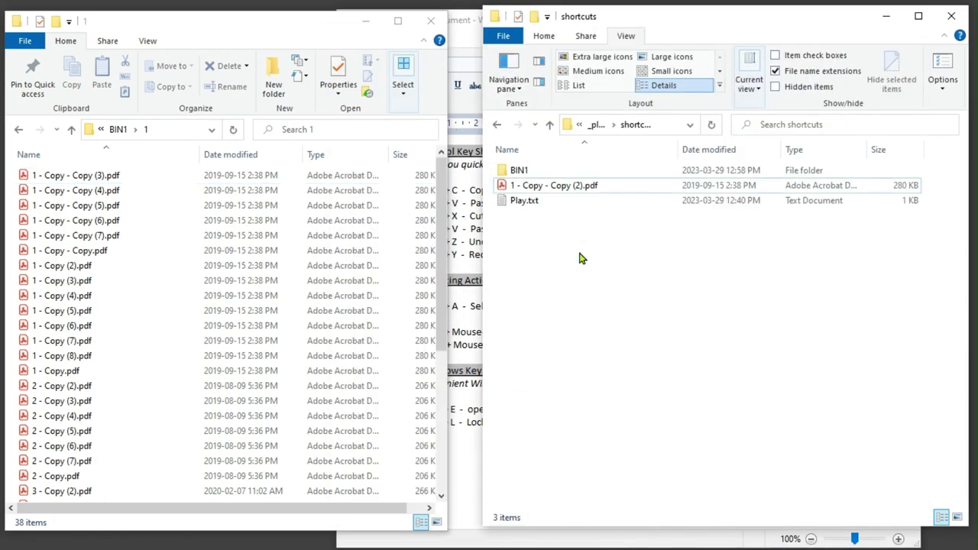
left_click_drag(473, 253, 483, 253)
- Highlight the Undo, Redo and Select All entries in the notes, then clear the selection
left_click(472, 240)
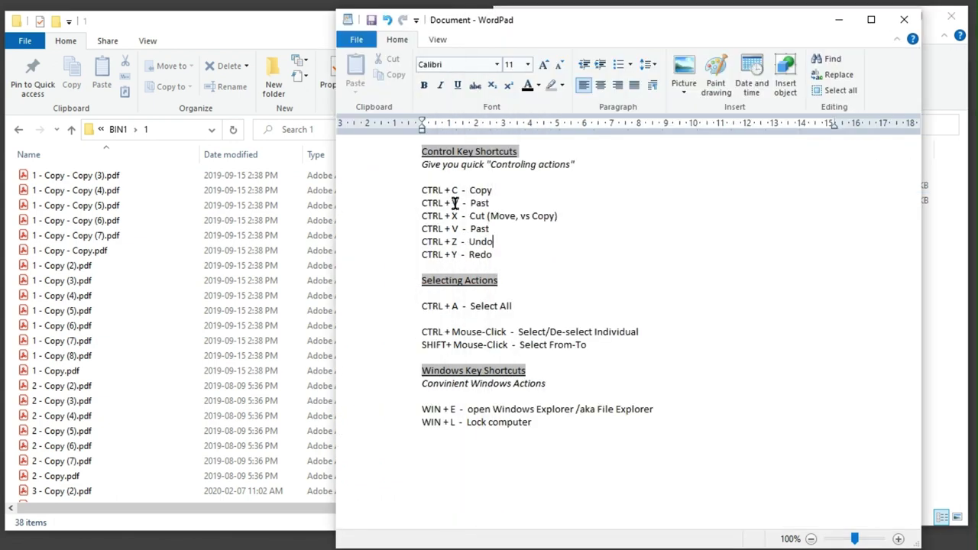
double_click(482, 242)
double_click(481, 254)
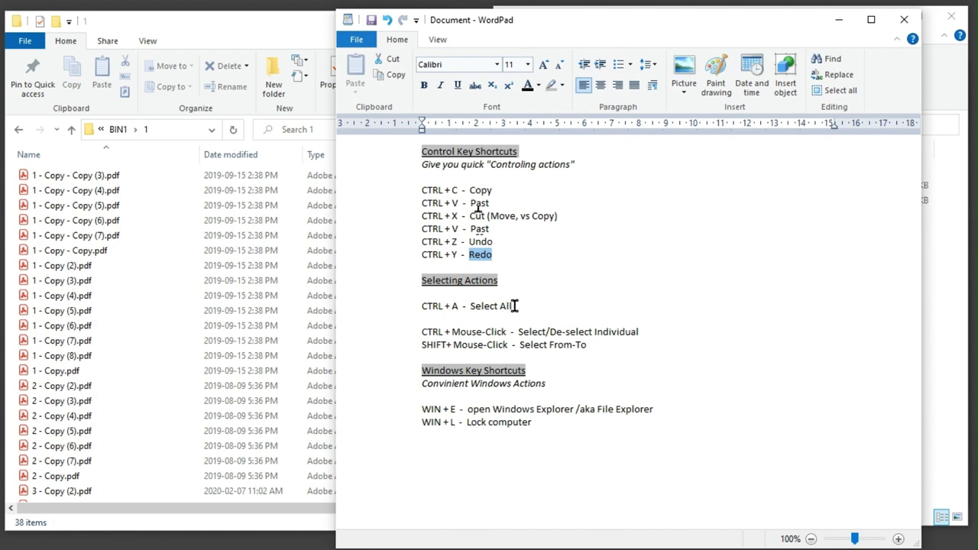
left_click_drag(515, 305, 469, 305)
left_click(547, 348)
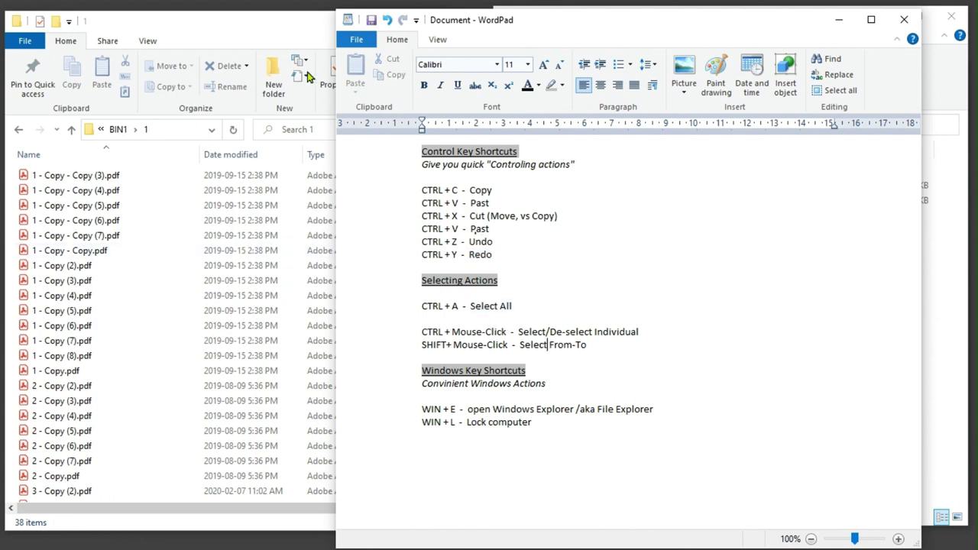
left_click(309, 23)
- Dismiss the shortcuts folder's context menu twice without undoing the move, then drag its edge wider
left_click(941, 284)
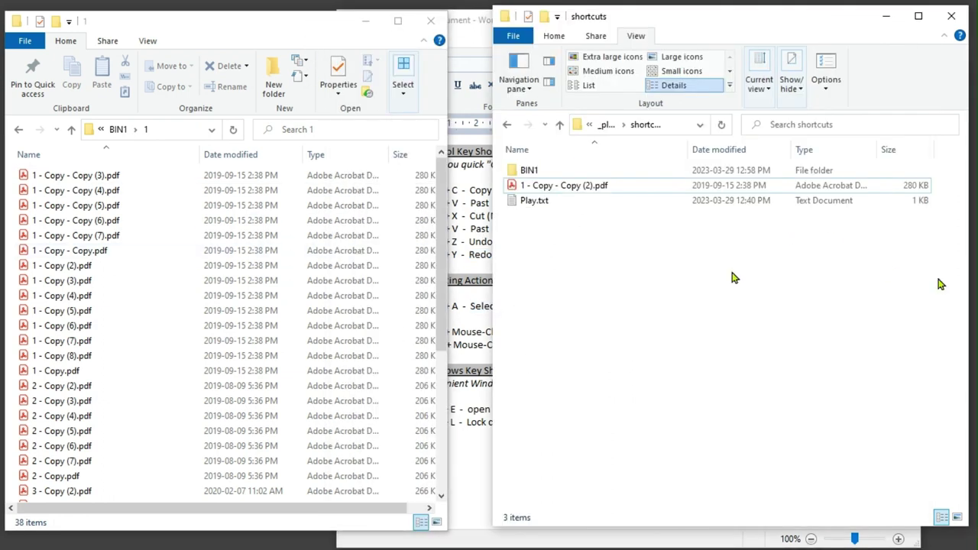
right_click(530, 226)
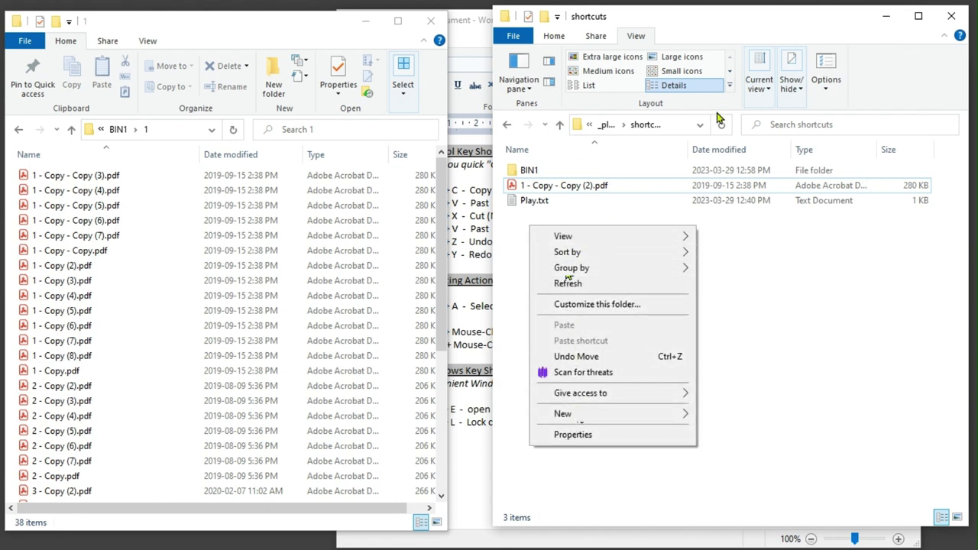
left_click(756, 280)
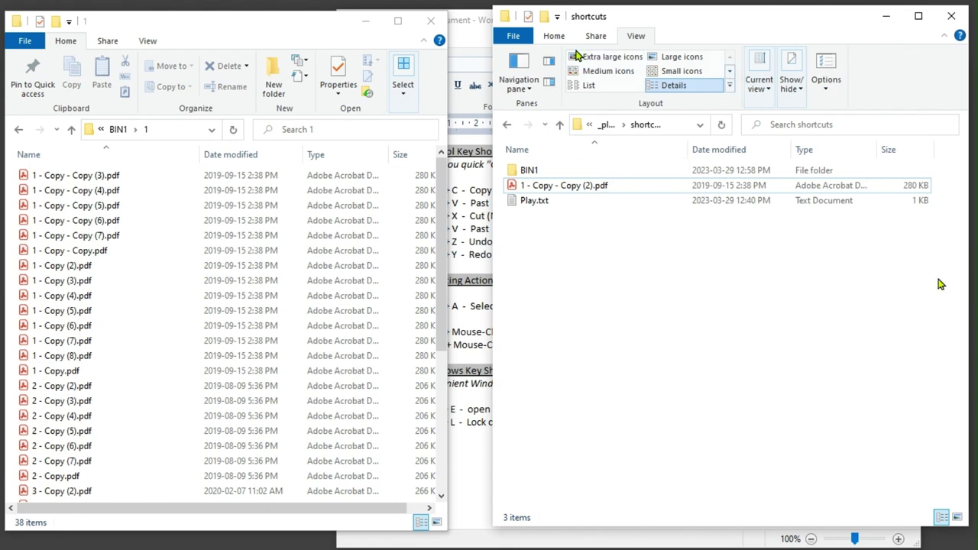
right_click(550, 230)
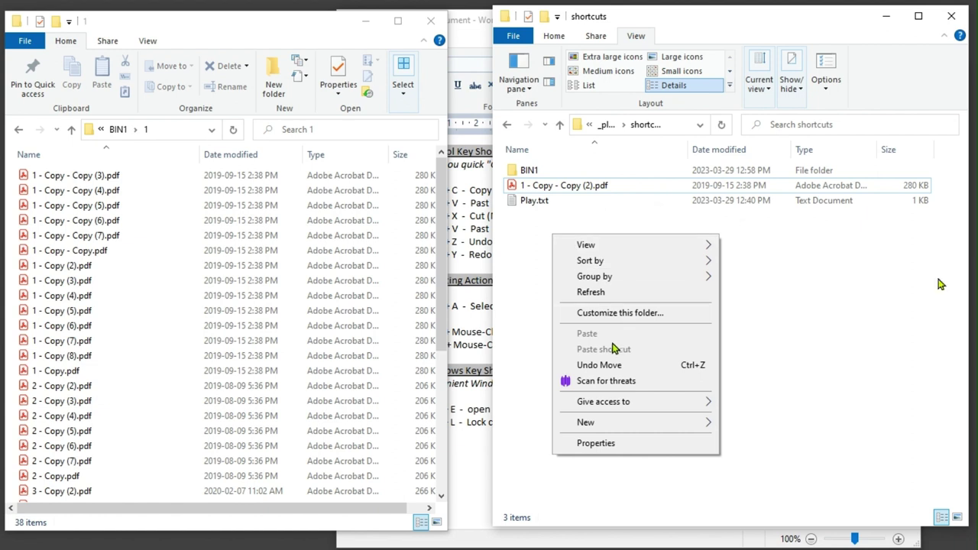
left_click(527, 354)
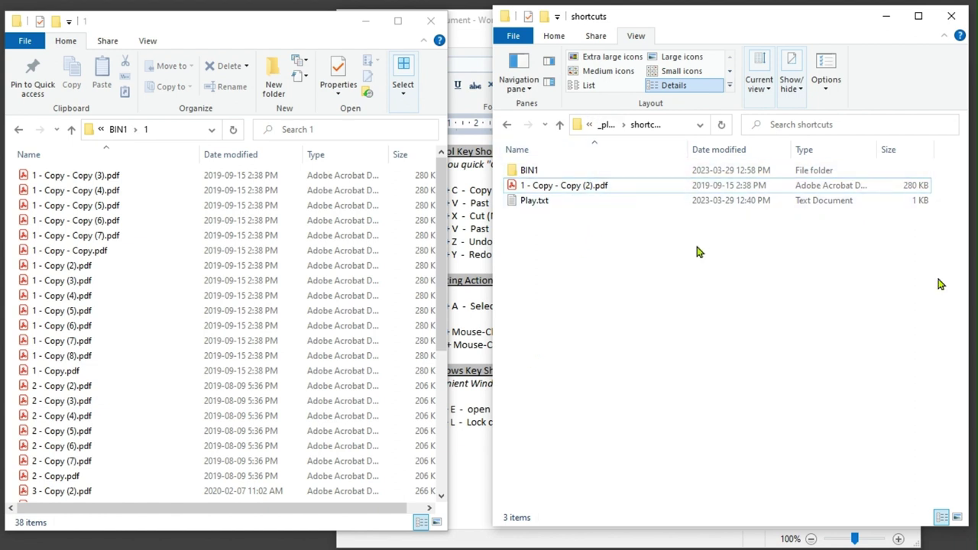
left_click_drag(493, 272, 450, 264)
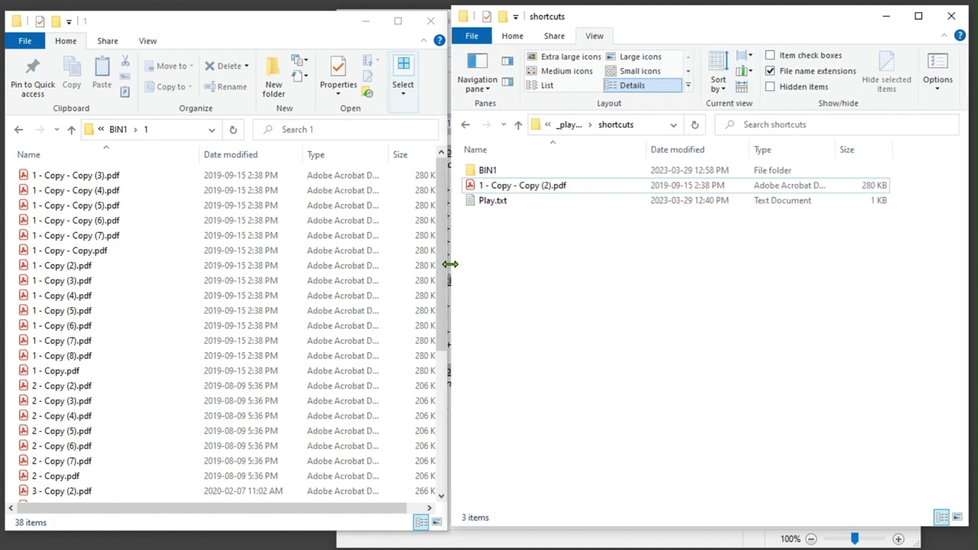
- Highlight the WIN + L to CTRL + C, CTRL + C to CTRL + Y and CTRL + Z - Undo lines, deselecting each
left_click(458, 541)
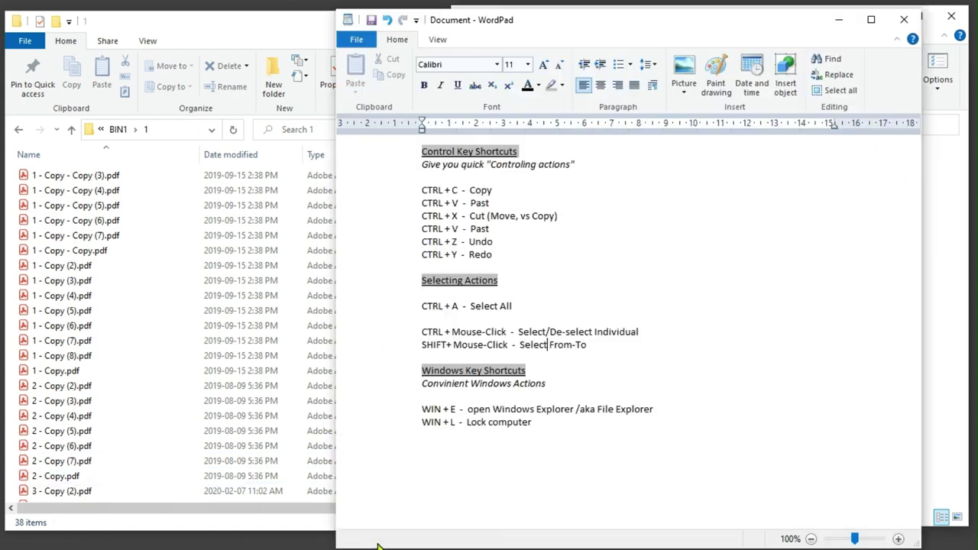
left_click_drag(579, 423, 421, 189)
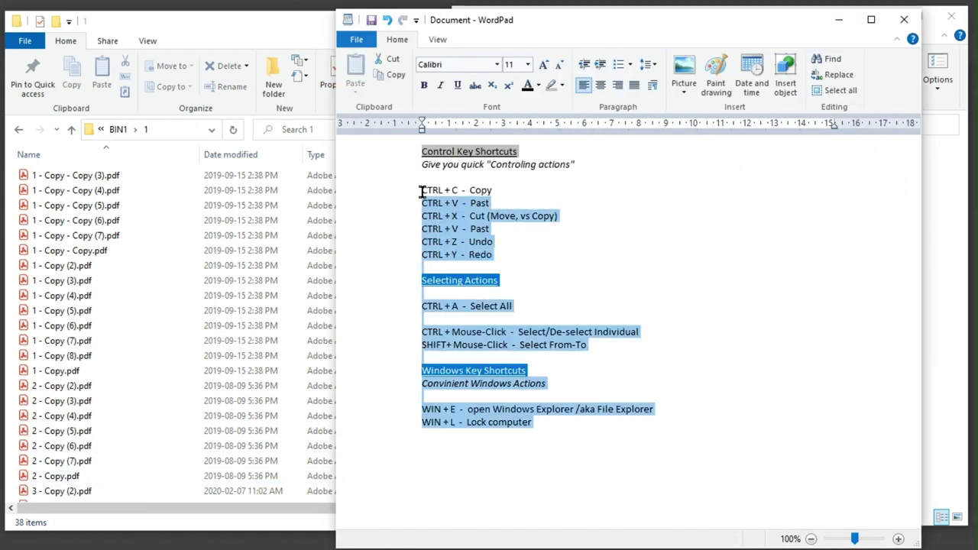
left_click(583, 280)
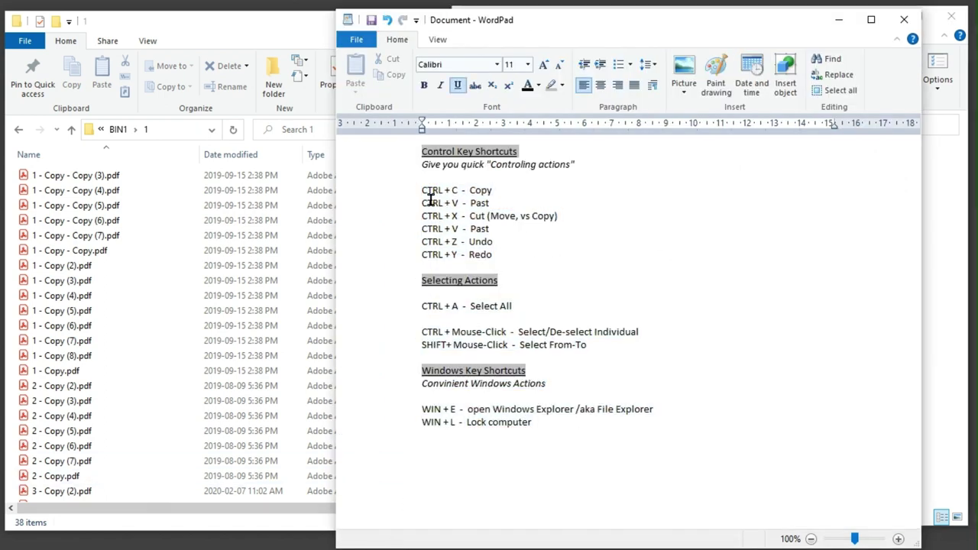
left_click_drag(428, 192, 517, 251)
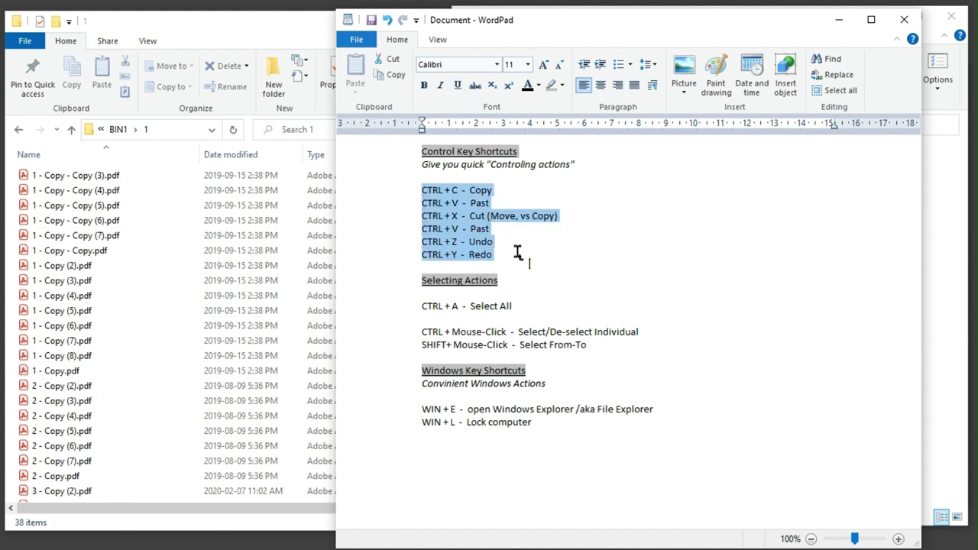
left_click(527, 253)
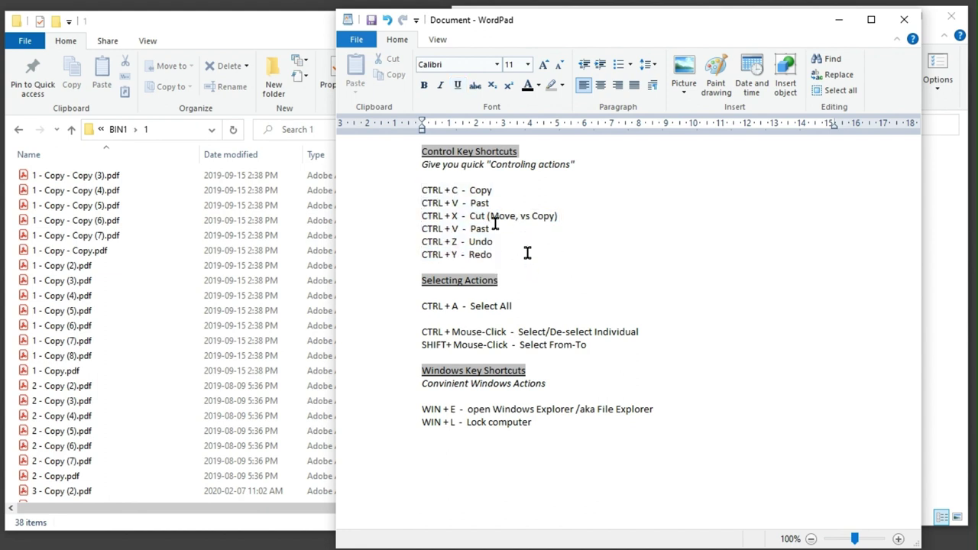
left_click_drag(510, 208, 371, 178)
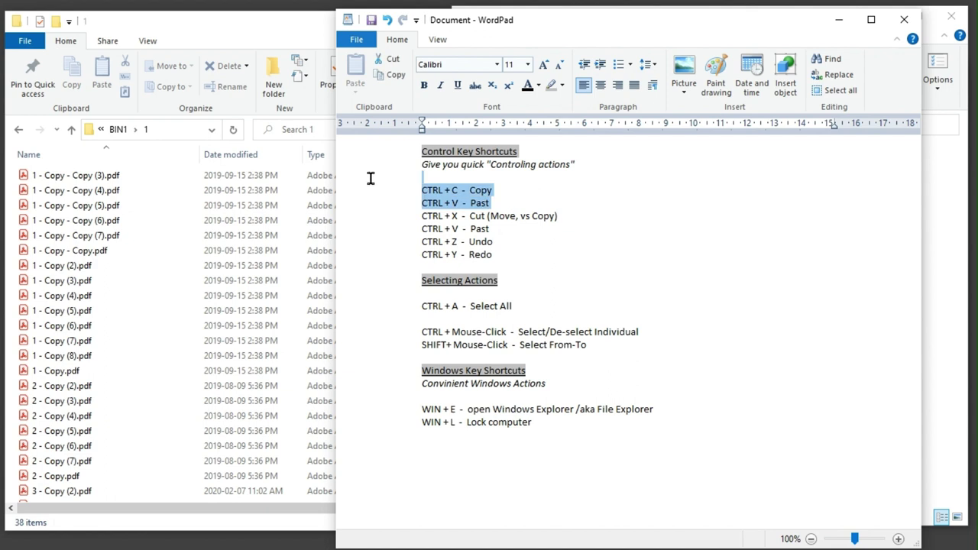
left_click(507, 243)
key("shift+Home")
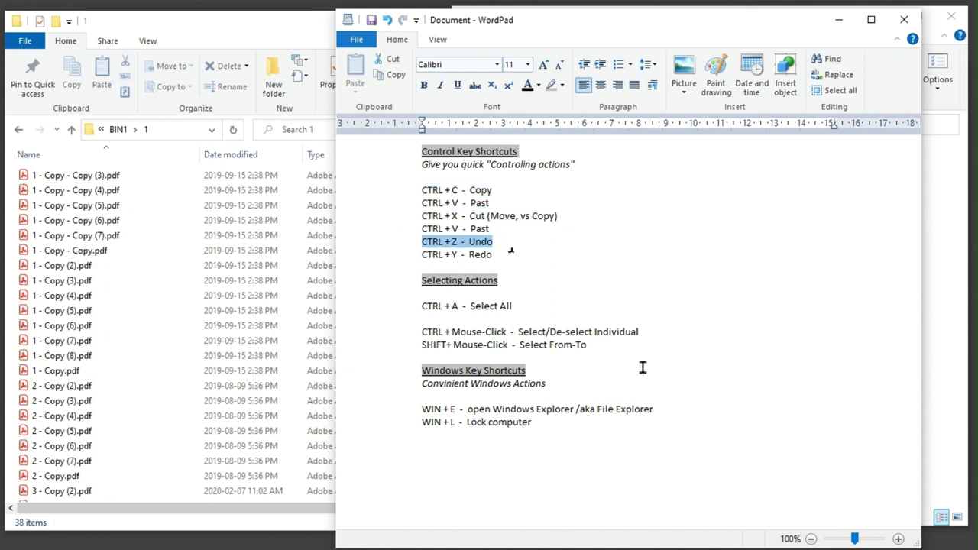
left_click(624, 353)
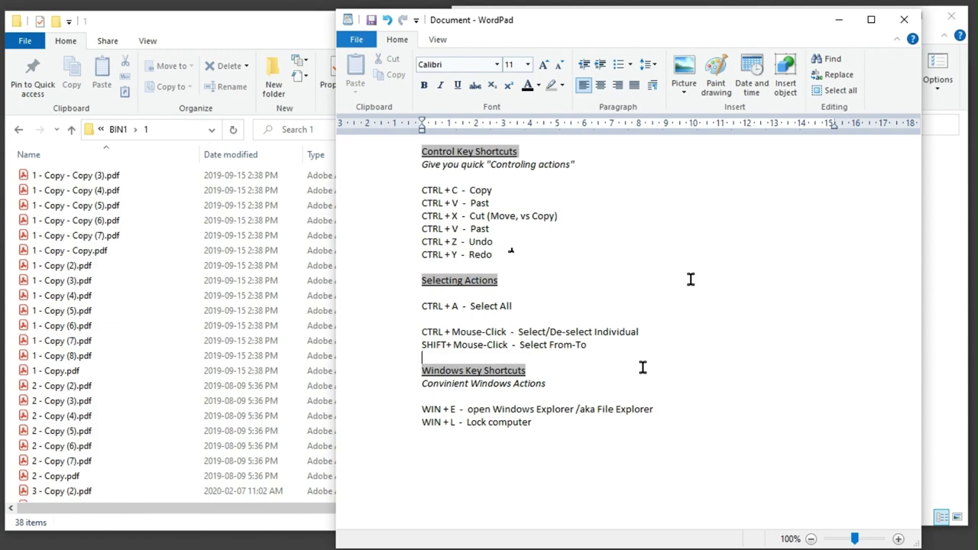